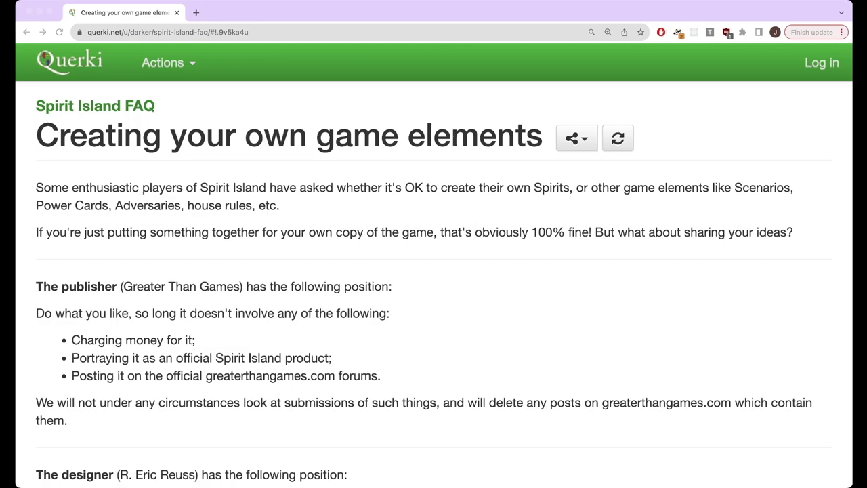
Read the publisher's position on custom game elements, highlighting the restrictions on charging money, portraying it as official and posting on the official forums.
{"action": "key", "text": "super+Tab"}
{"action": "scroll", "coordinate": [434, 271], "scroll_direction": "down", "scroll_amount": 1}
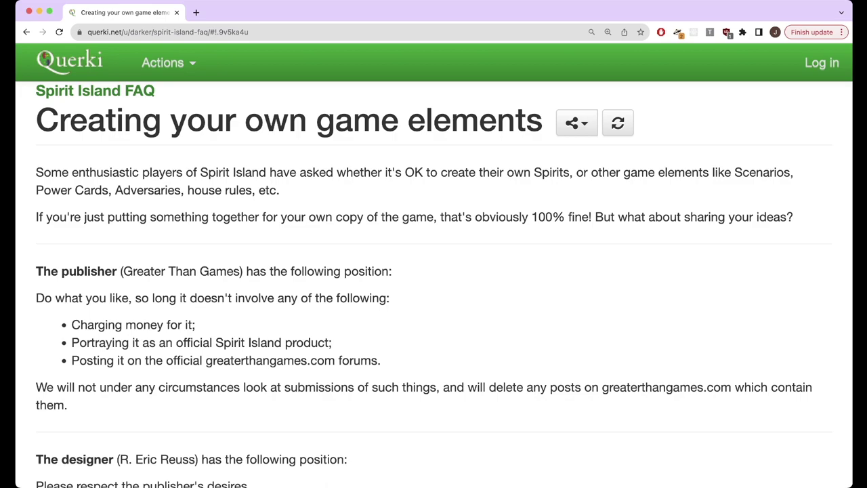
{"action": "left_click_drag", "start_coordinate": [81, 325], "coordinate": [195, 325]}
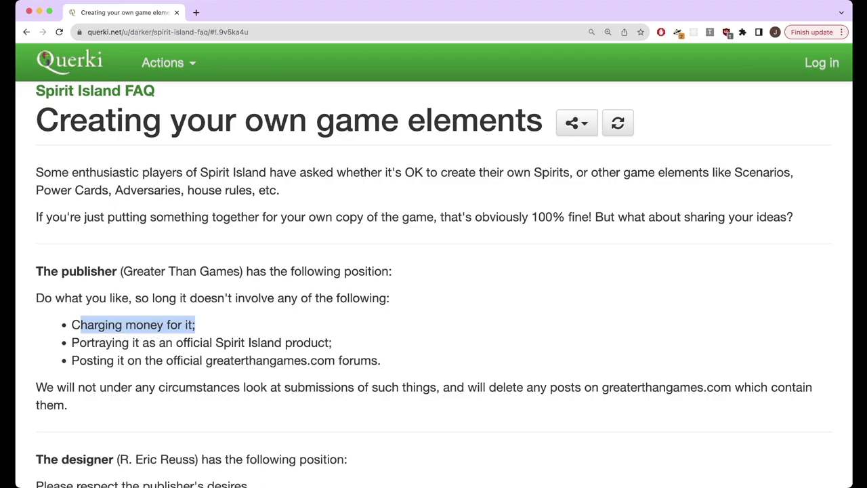
{"action": "left_click", "coordinate": [196, 326]}
{"action": "scroll", "coordinate": [196, 326], "scroll_direction": "down", "scroll_amount": 1}
{"action": "left_click_drag", "start_coordinate": [91, 317], "coordinate": [318, 318]}
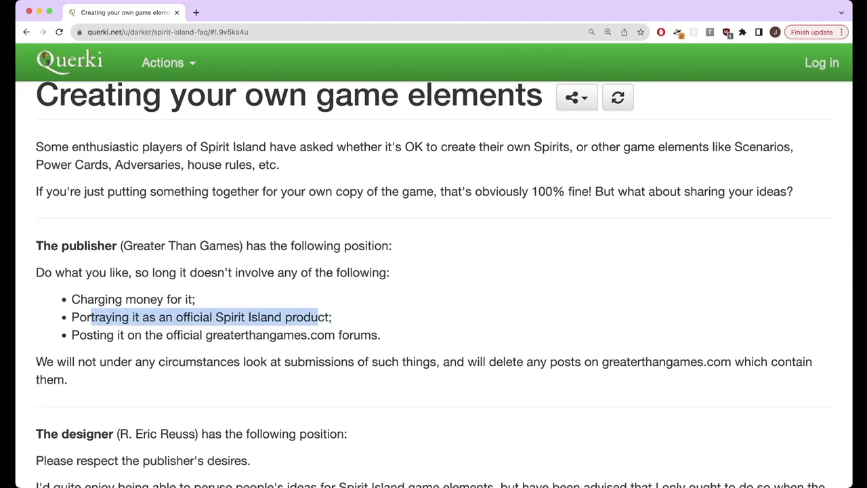
{"action": "left_click_drag", "start_coordinate": [87, 335], "coordinate": [360, 334]}
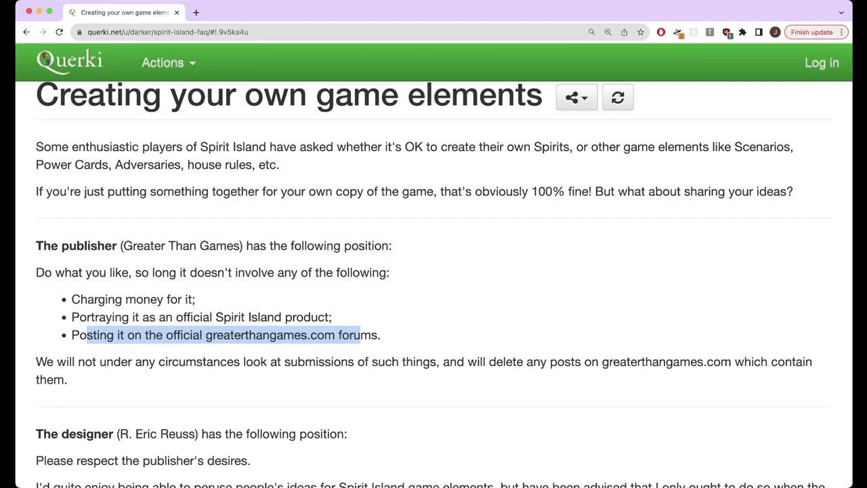
{"action": "left_click", "coordinate": [361, 336]}
{"action": "scroll", "coordinate": [433, 285], "scroll_direction": "down", "scroll_amount": 5}
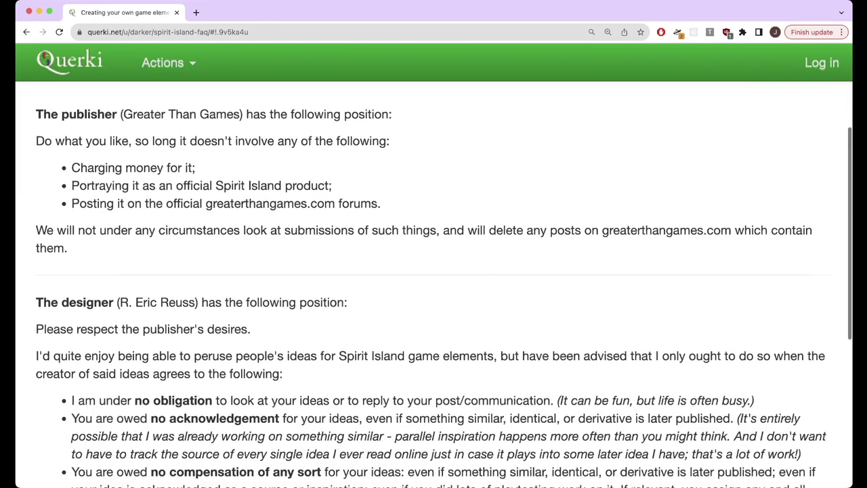
Read the designer's position down to the suggested preface for posts, and highlight the FAQ terms agreement statement.
{"action": "scroll", "coordinate": [434, 284], "scroll_direction": "down", "scroll_amount": 1}
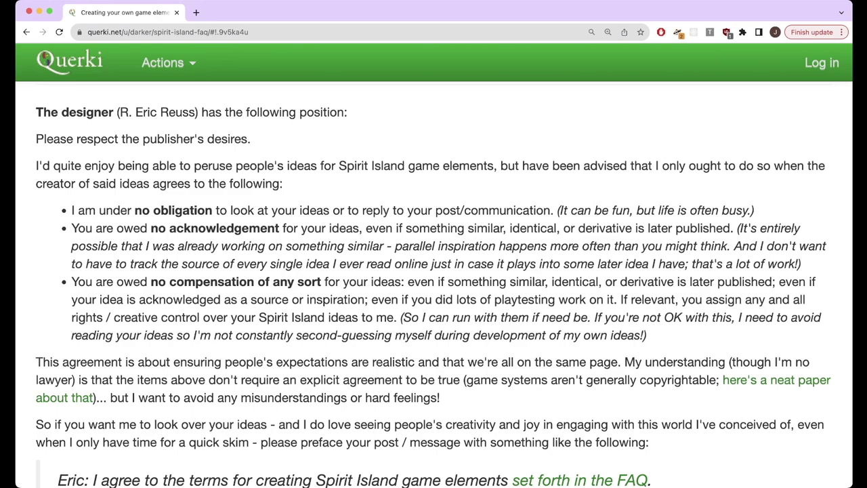
{"action": "scroll", "coordinate": [444, 285], "scroll_direction": "down", "scroll_amount": 3}
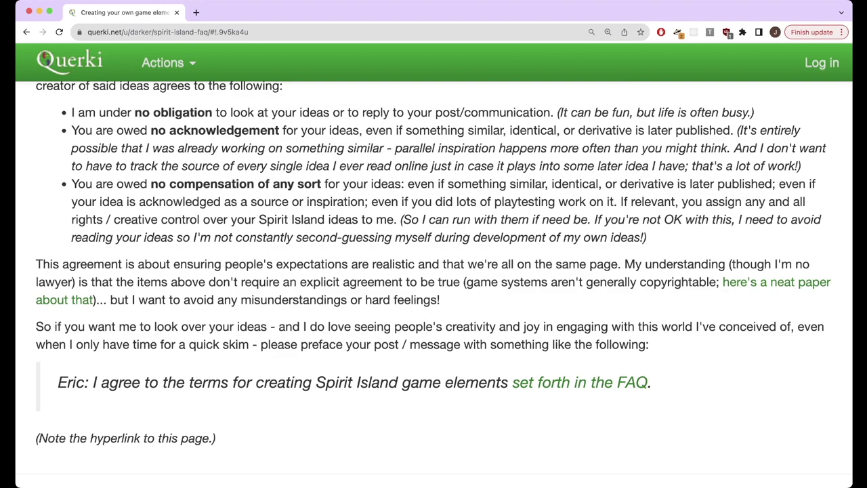
{"action": "triple_click", "coordinate": [355, 383]}
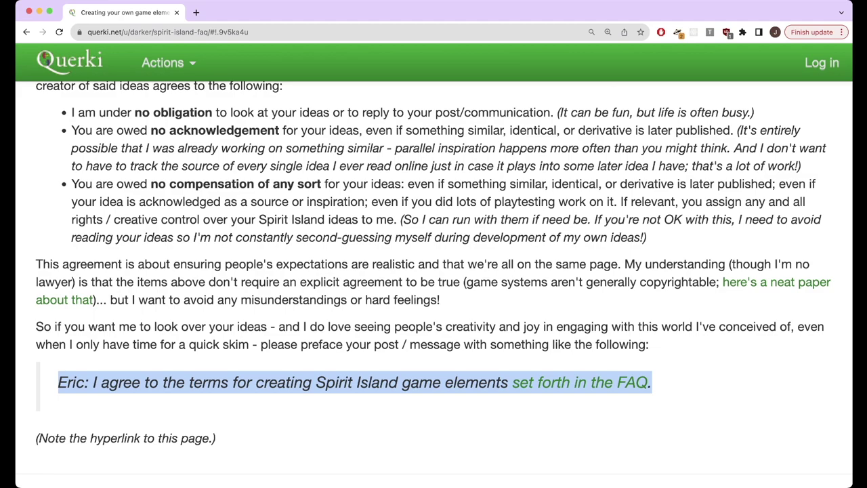
{"action": "left_click", "coordinate": [433, 409]}
Highlight the designer's conditions one by one: no obligation, no acknowledgement and no compensation of any sort.
{"action": "scroll", "coordinate": [433, 281], "scroll_direction": "up", "scroll_amount": 1}
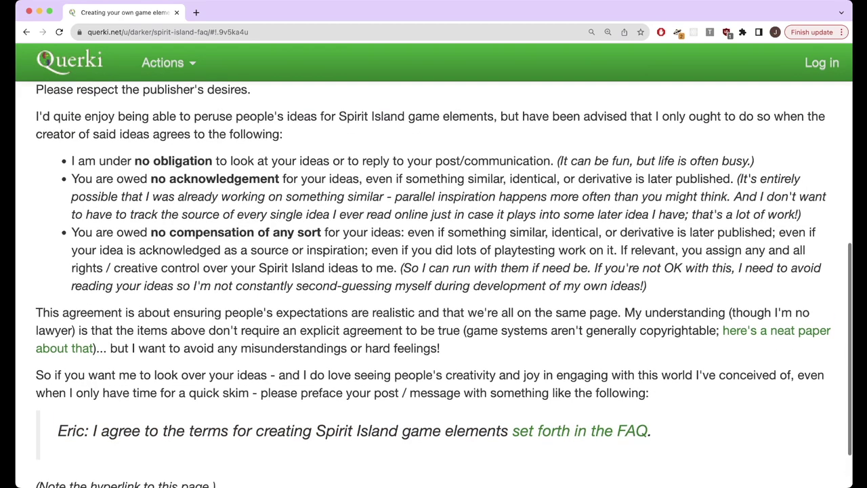
{"action": "left_click_drag", "start_coordinate": [96, 162], "coordinate": [414, 232]}
{"action": "left_click", "coordinate": [408, 232]}
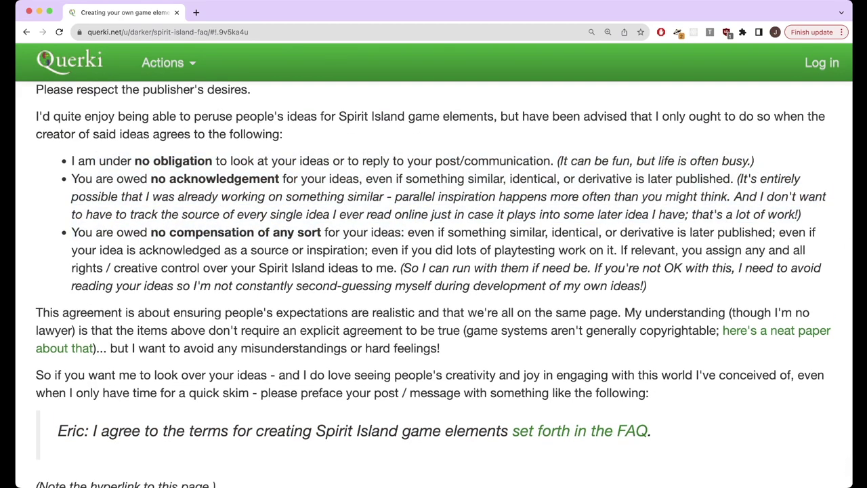
{"action": "left_click_drag", "start_coordinate": [113, 161], "coordinate": [263, 161]}
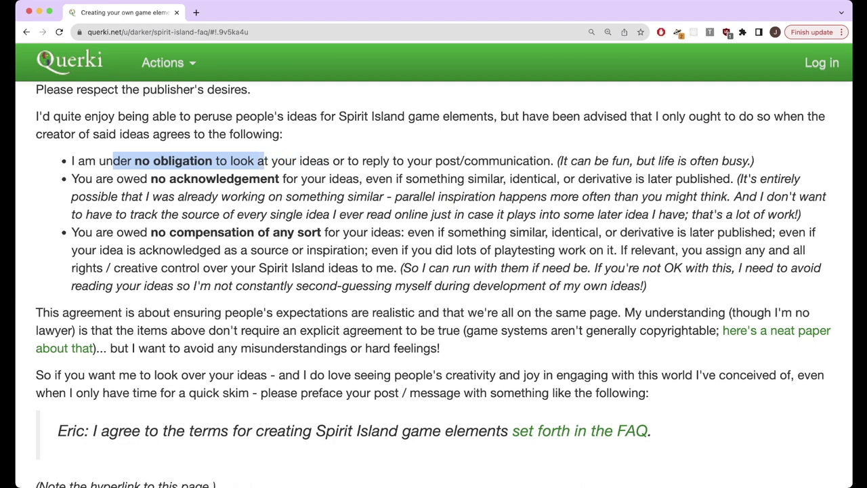
{"action": "left_click", "coordinate": [263, 161]}
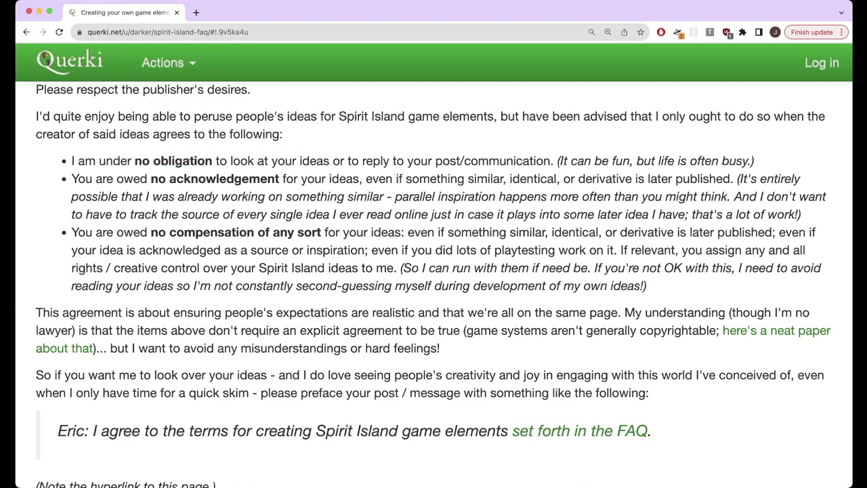
{"action": "left_click_drag", "start_coordinate": [123, 178], "coordinate": [314, 179]}
{"action": "left_click", "coordinate": [314, 178]}
{"action": "left_click_drag", "start_coordinate": [117, 231], "coordinate": [381, 232]}
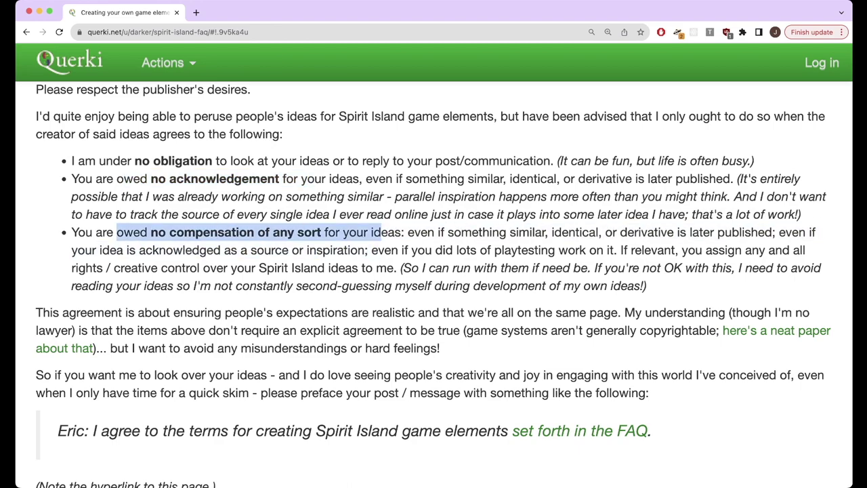
{"action": "left_click", "coordinate": [381, 232]}
Review the designer's terms again and recheck the page from its title to the closing agreement statement.
{"action": "scroll", "coordinate": [381, 232], "scroll_direction": "up", "scroll_amount": 1}
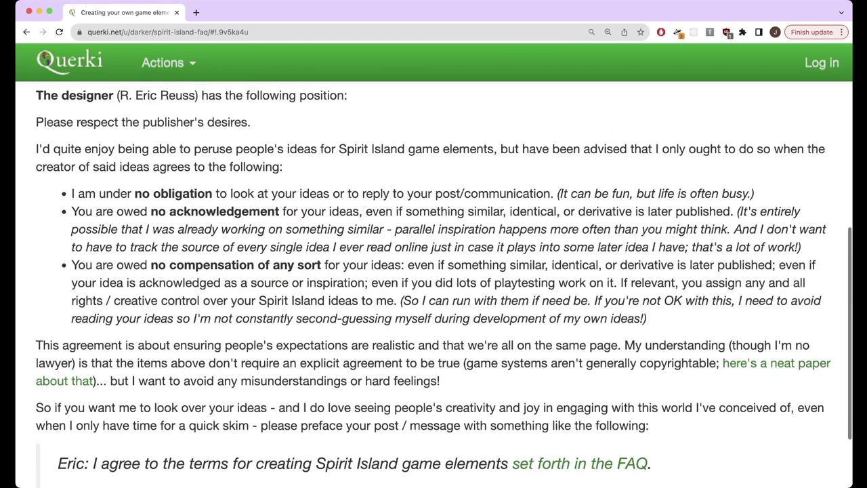
{"action": "left_click_drag", "start_coordinate": [60, 117], "coordinate": [311, 367]}
{"action": "left_click", "coordinate": [310, 367]}
{"action": "scroll", "coordinate": [433, 285], "scroll_direction": "down", "scroll_amount": 2}
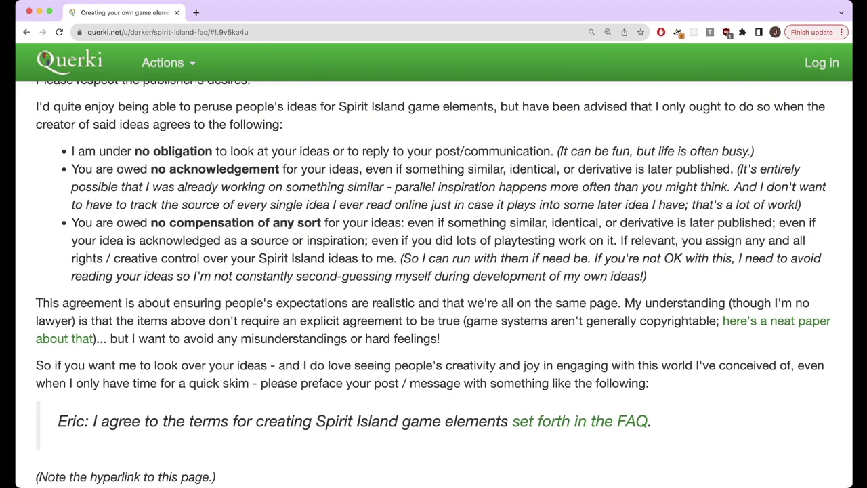
{"action": "scroll", "coordinate": [433, 284], "scroll_direction": "up", "scroll_amount": 15}
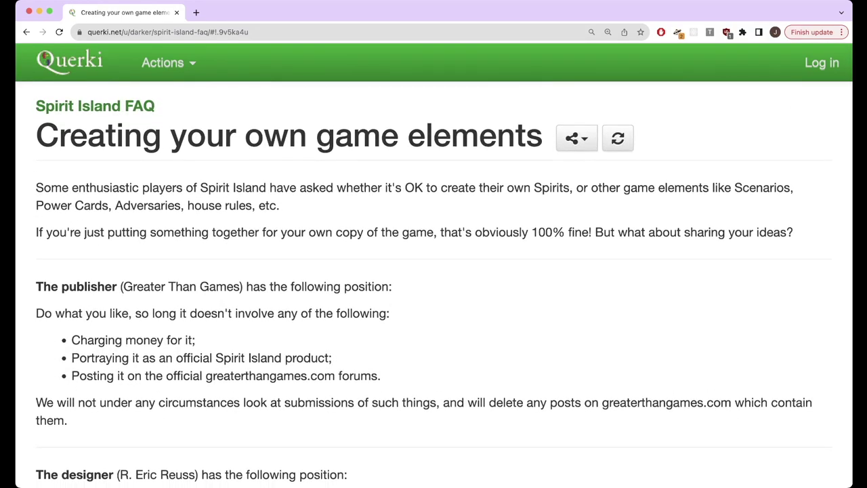
{"action": "scroll", "coordinate": [434, 285], "scroll_direction": "down", "scroll_amount": 12}
{"action": "left_click_drag", "start_coordinate": [76, 365], "coordinate": [578, 365]}
{"action": "left_click", "coordinate": [569, 399]}
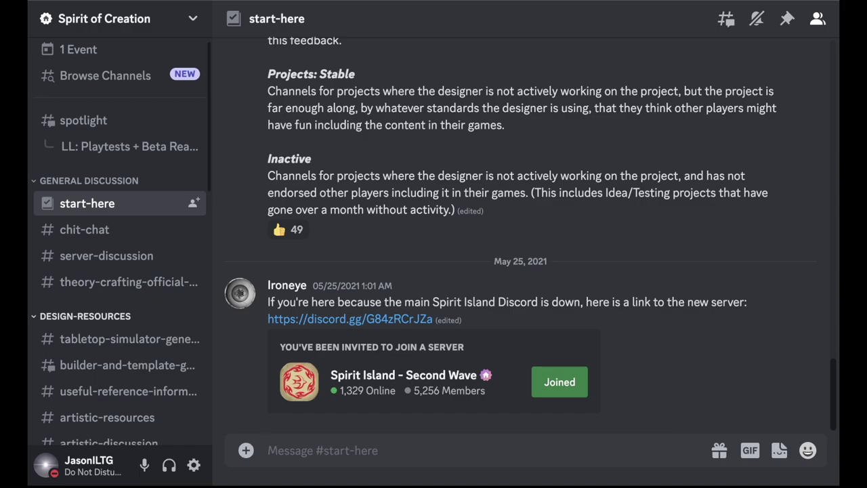
In Discord, browse the Spirit of Creation server's channels and view tabletop-simulator-general and builder-and-template-general.
{"action": "scroll", "coordinate": [193, 256], "scroll_direction": "down", "scroll_amount": 3}
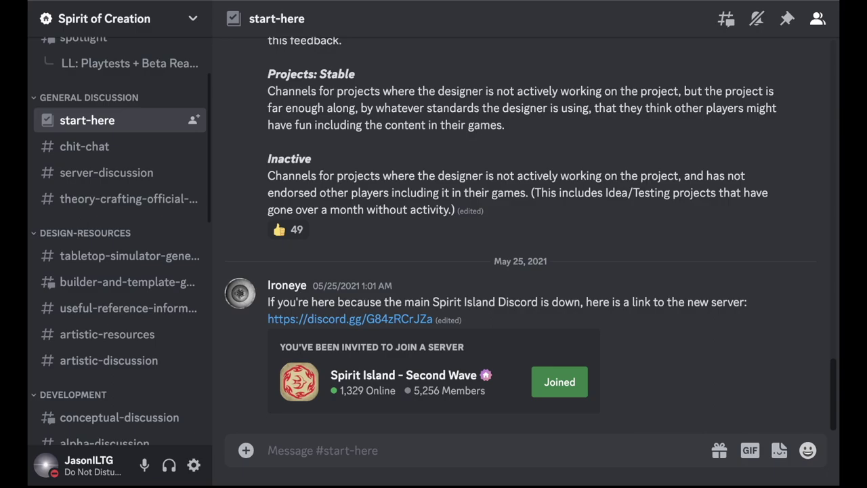
{"action": "scroll", "coordinate": [128, 237], "scroll_direction": "down", "scroll_amount": 3}
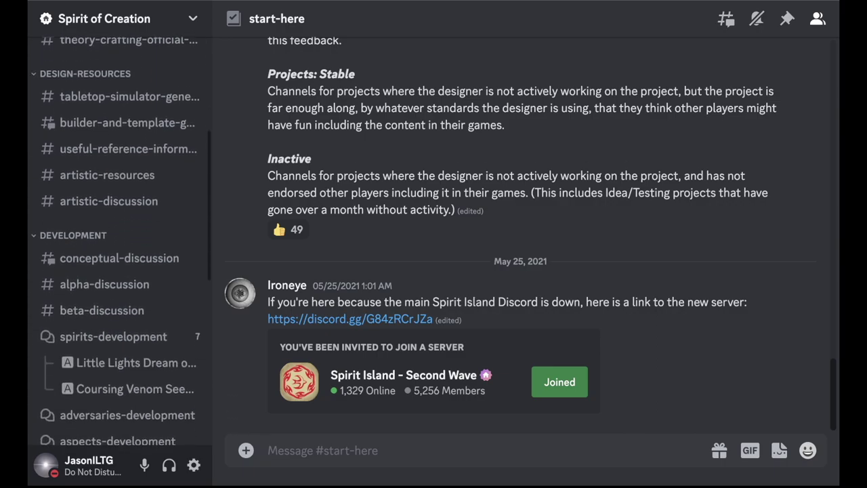
{"action": "scroll", "coordinate": [128, 237], "scroll_direction": "up", "scroll_amount": 3}
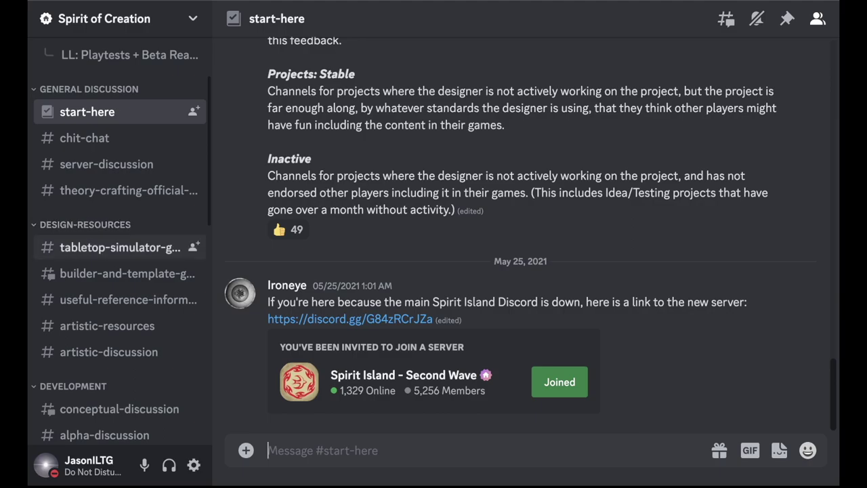
{"action": "left_click", "coordinate": [115, 247]}
{"action": "mouse_move", "coordinate": [115, 247]}
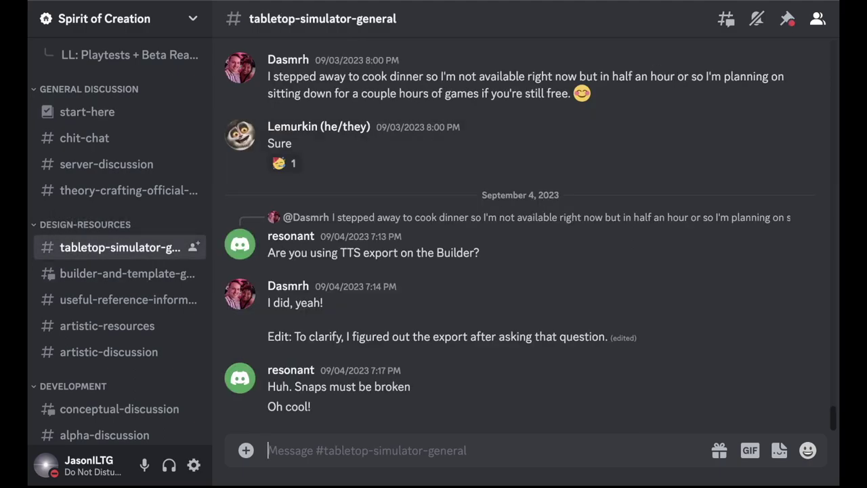
{"action": "left_click", "coordinate": [122, 273]}
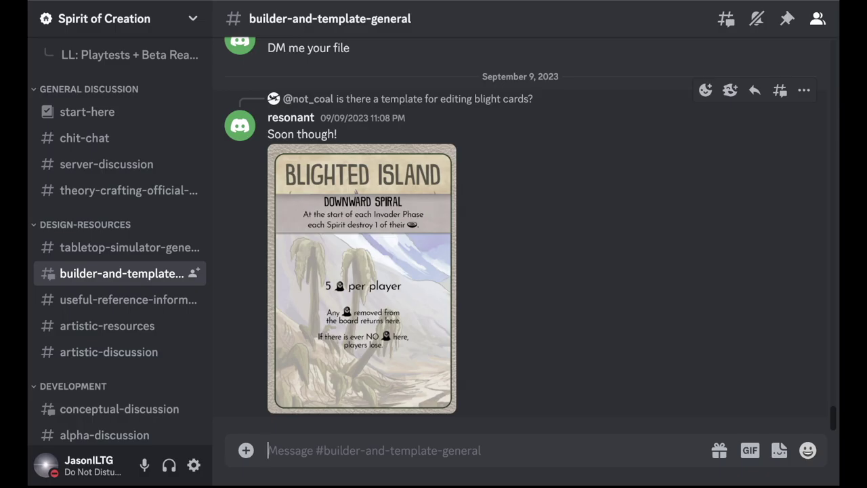
Open the useful-reference-information channel and go back through its history to the very first post.
{"action": "left_click", "coordinate": [122, 300]}
{"action": "scroll", "coordinate": [520, 234], "scroll_direction": "up", "scroll_amount": 20}
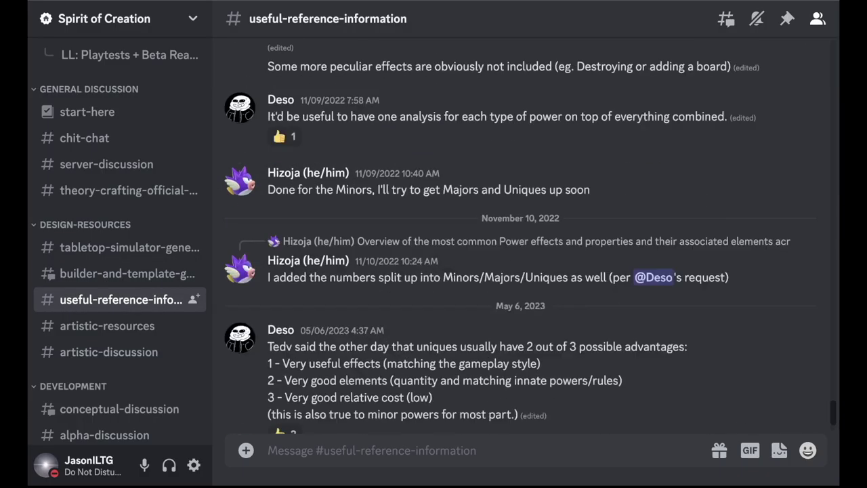
{"action": "scroll", "coordinate": [521, 230], "scroll_direction": "up", "scroll_amount": 15}
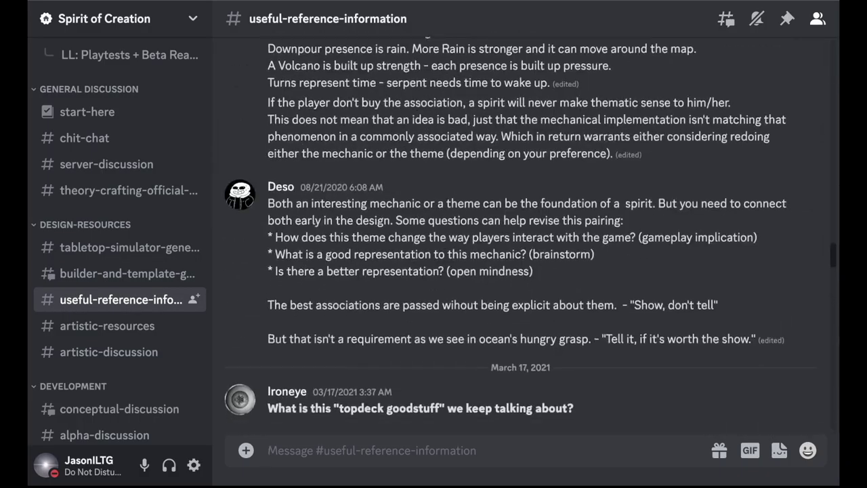
{"action": "scroll", "coordinate": [522, 230], "scroll_direction": "down", "scroll_amount": 1}
{"action": "scroll", "coordinate": [521, 230], "scroll_direction": "up", "scroll_amount": 15}
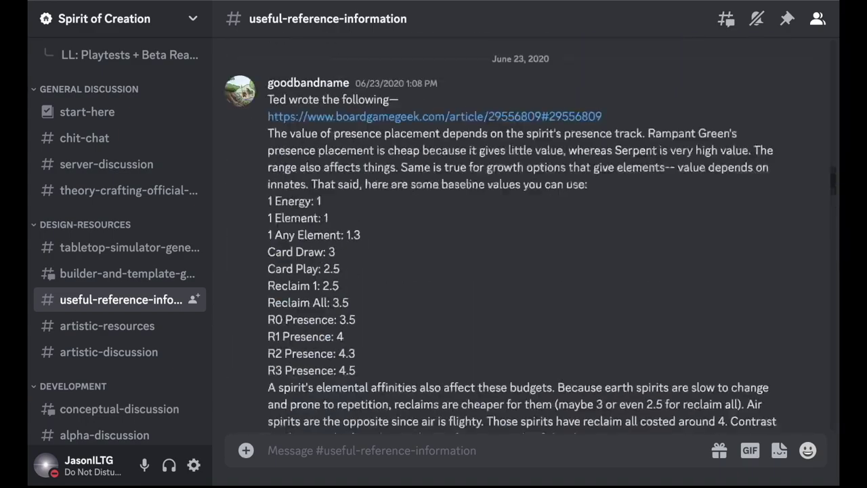
{"action": "scroll", "coordinate": [521, 230], "scroll_direction": "up", "scroll_amount": 5}
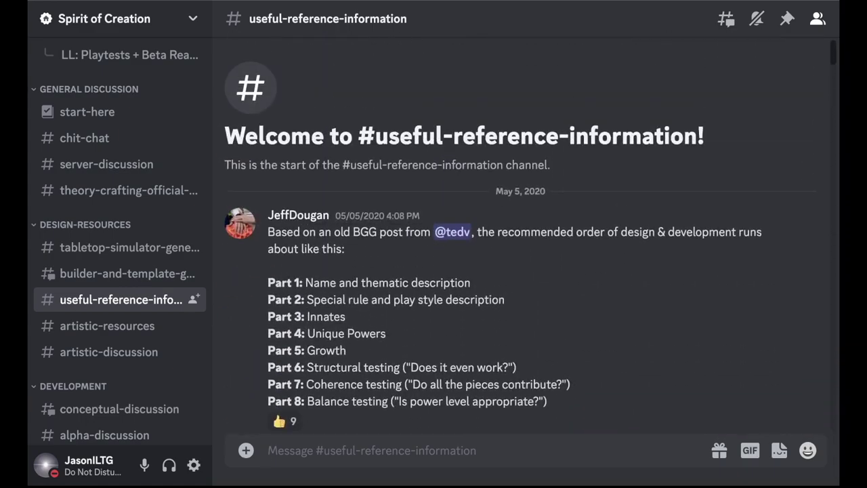
Examine the reference posts on element associations, spirit complexity, testing advice and power categories, down to the baseline values post.
{"action": "scroll", "coordinate": [522, 230], "scroll_direction": "down", "scroll_amount": 9}
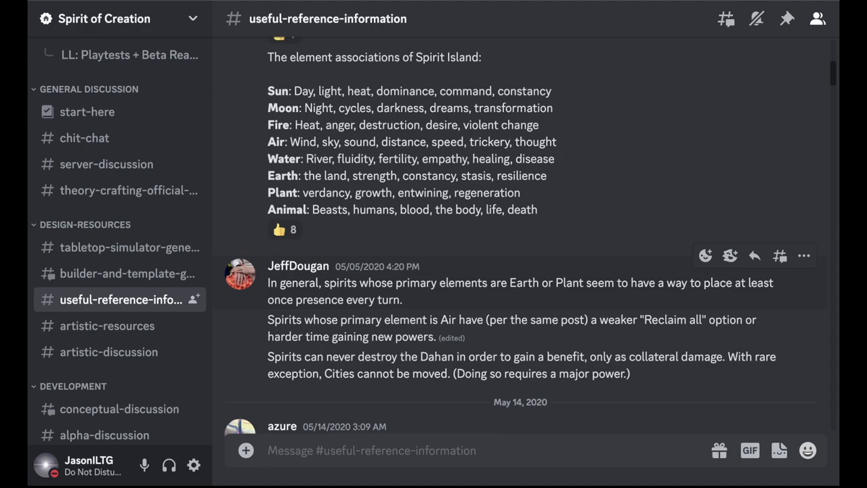
{"action": "scroll", "coordinate": [521, 298], "scroll_direction": "down", "scroll_amount": 6}
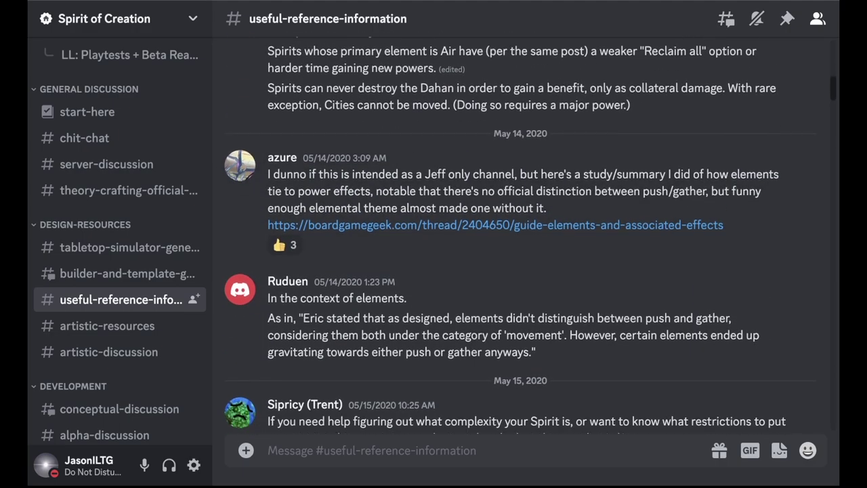
{"action": "scroll", "coordinate": [522, 230], "scroll_direction": "down", "scroll_amount": 7}
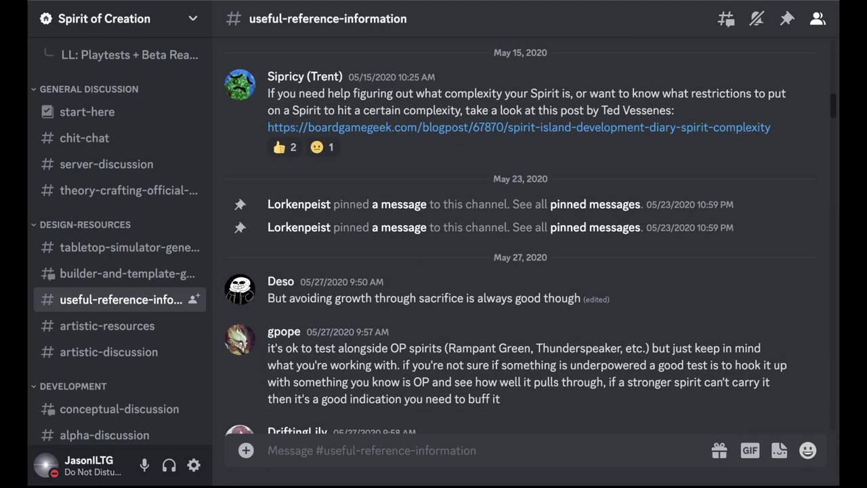
{"action": "scroll", "coordinate": [521, 230], "scroll_direction": "down", "scroll_amount": 4}
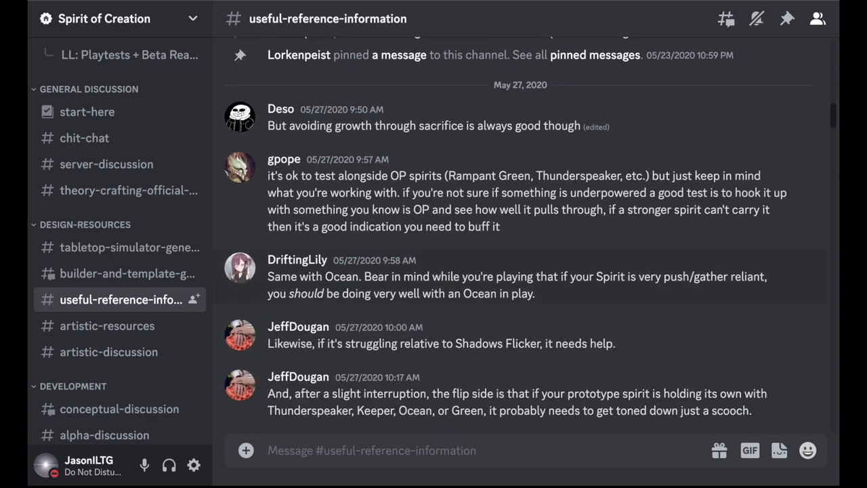
{"action": "scroll", "coordinate": [521, 230], "scroll_direction": "down", "scroll_amount": 20}
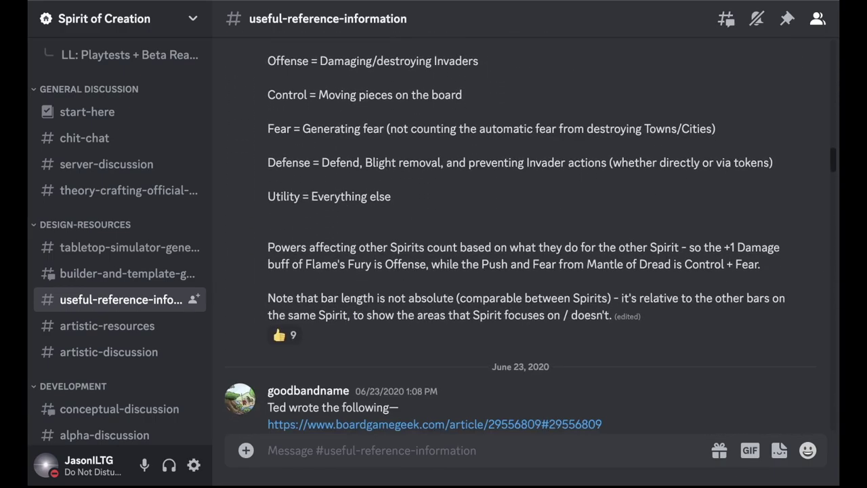
{"action": "scroll", "coordinate": [522, 230], "scroll_direction": "down", "scroll_amount": 4}
{"action": "scroll", "coordinate": [522, 231], "scroll_direction": "up", "scroll_amount": 7}
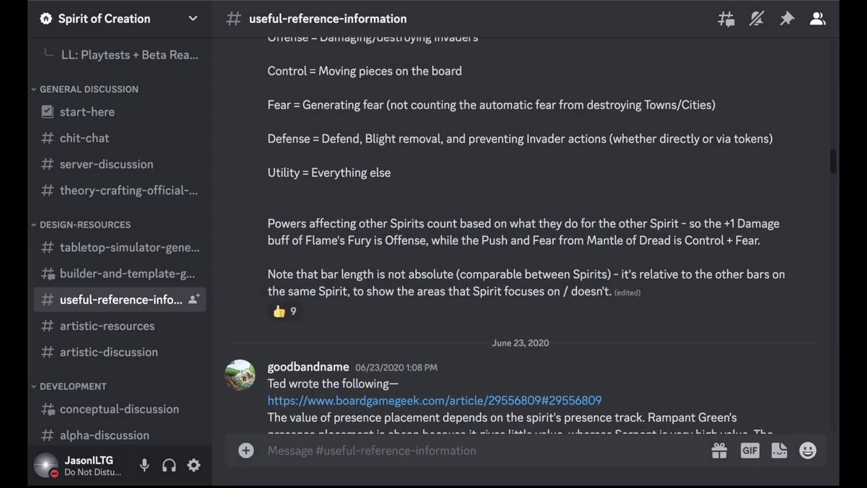
{"action": "scroll", "coordinate": [521, 230], "scroll_direction": "down", "scroll_amount": 2}
{"action": "scroll", "coordinate": [521, 231], "scroll_direction": "down", "scroll_amount": 5}
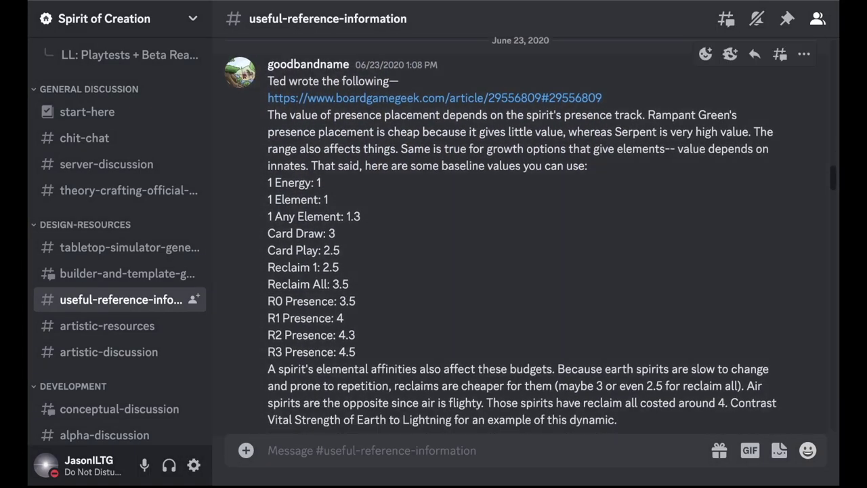
Highlight the list of baseline values for growth options, including the Card Draw entry.
{"action": "left_click_drag", "start_coordinate": [267, 183], "coordinate": [365, 369]}
{"action": "left_click", "coordinate": [365, 369]}
{"action": "left_click_drag", "start_coordinate": [337, 234], "coordinate": [281, 234]}
{"action": "left_click", "coordinate": [283, 233]}
Go to the channel's newest posts and view the server's development channels, including the active posts in spirits-development.
{"action": "scroll", "coordinate": [520, 270], "scroll_direction": "down", "scroll_amount": 20}
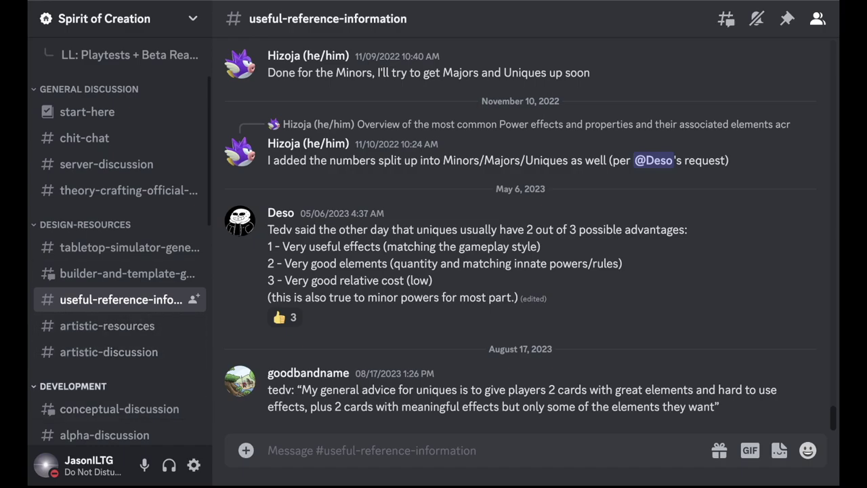
{"action": "scroll", "coordinate": [115, 305], "scroll_direction": "down", "scroll_amount": 3}
{"action": "scroll", "coordinate": [121, 265], "scroll_direction": "down", "scroll_amount": 1}
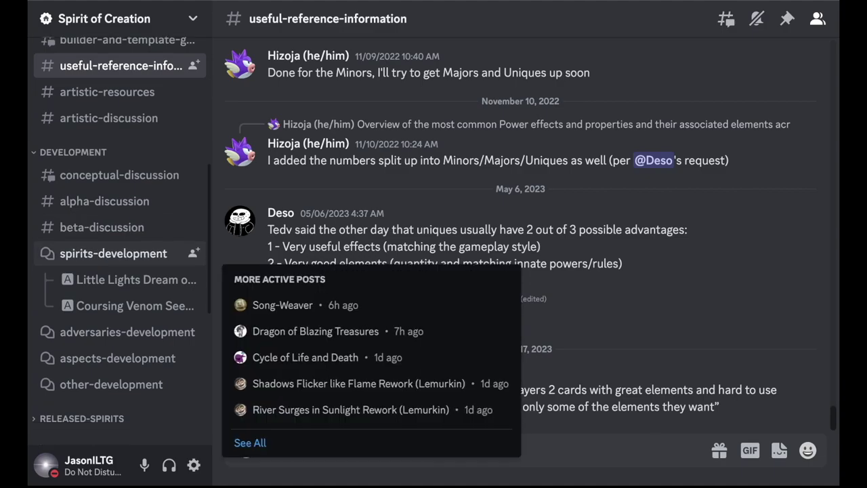
Open the spirits-development forum and look through its list of custom spirit posts.
{"action": "mouse_move", "coordinate": [122, 174]}
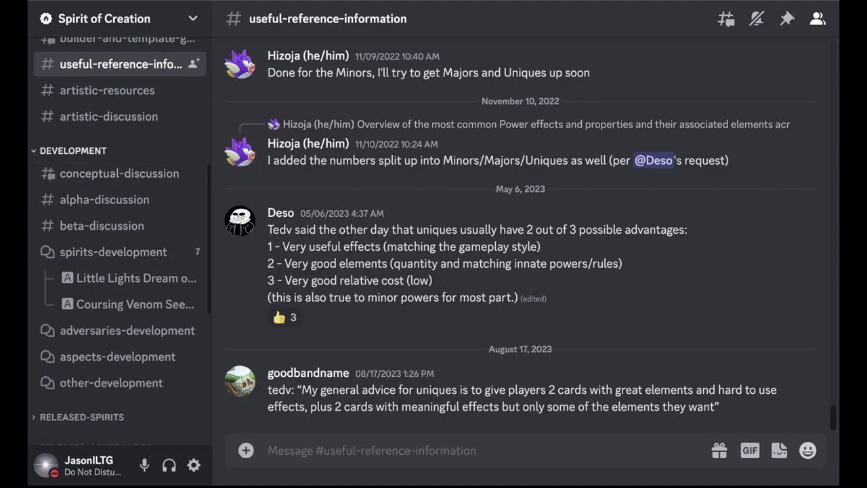
{"action": "mouse_move", "coordinate": [113, 252]}
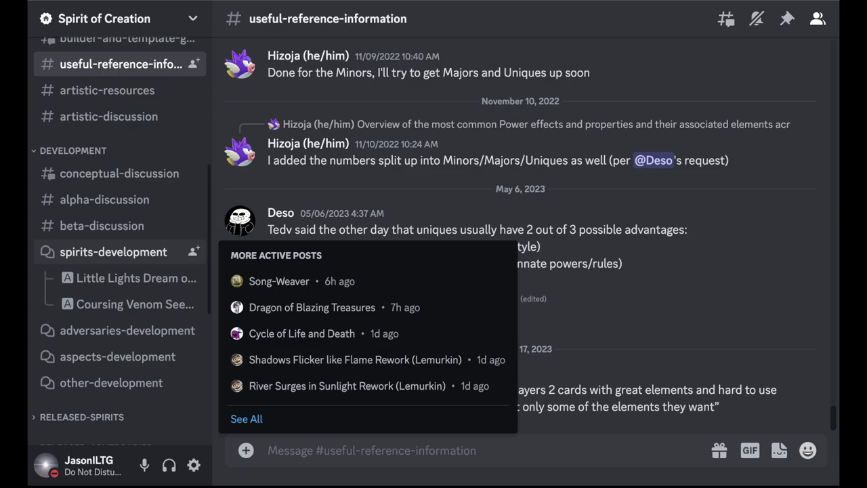
{"action": "left_click", "coordinate": [113, 251]}
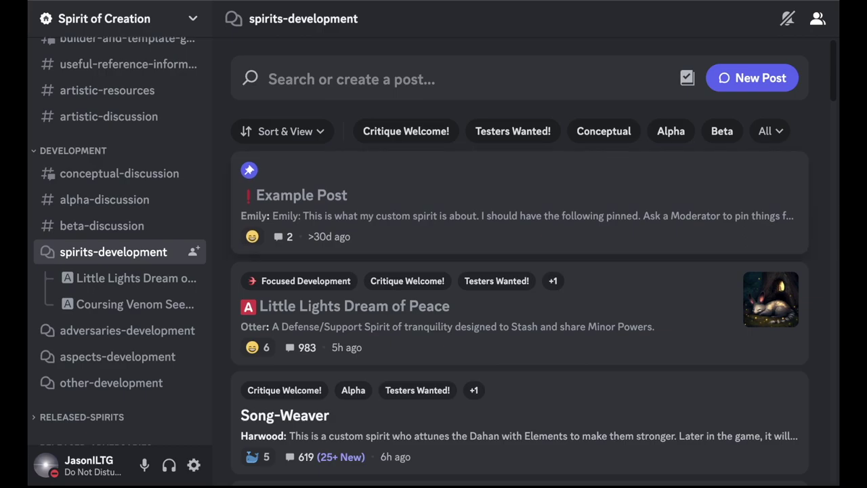
{"action": "scroll", "coordinate": [519, 270], "scroll_direction": "down", "scroll_amount": 5}
{"action": "scroll", "coordinate": [519, 271], "scroll_direction": "up", "scroll_amount": 3}
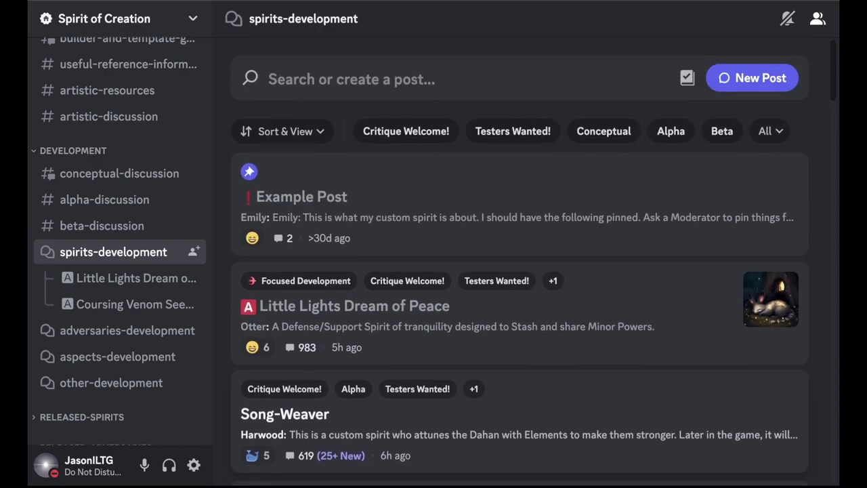
{"action": "scroll", "coordinate": [520, 271], "scroll_direction": "down", "scroll_amount": 8}
{"action": "scroll", "coordinate": [520, 271], "scroll_direction": "down", "scroll_amount": 10}
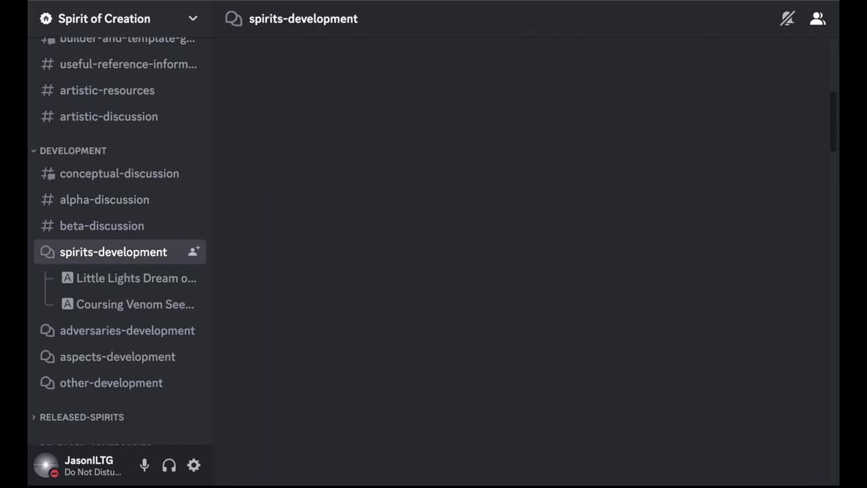
{"action": "scroll", "coordinate": [520, 271], "scroll_direction": "up", "scroll_amount": 10}
{"action": "scroll", "coordinate": [519, 271], "scroll_direction": "up", "scroll_amount": 6}
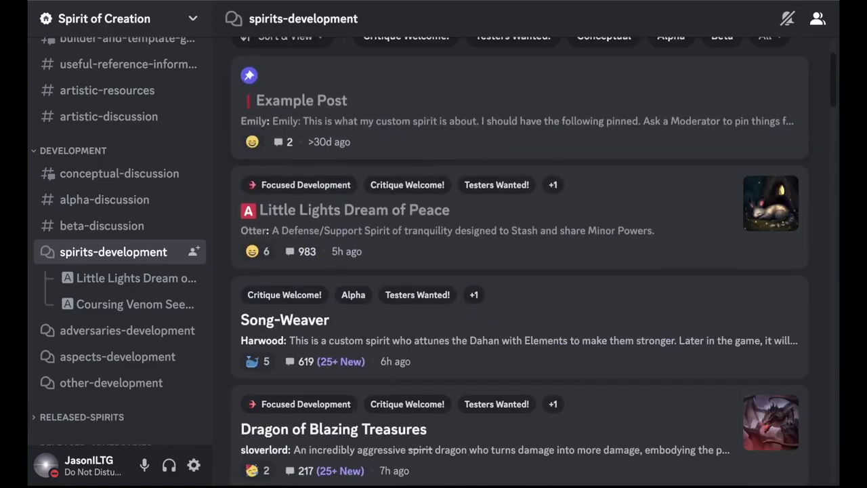
Open the Little Lights Dream of Peace post, go back through its discussion, and close it.
{"action": "left_click", "coordinate": [519, 216]}
{"action": "scroll", "coordinate": [730, 271], "scroll_direction": "up", "scroll_amount": 6}
{"action": "scroll", "coordinate": [735, 257], "scroll_direction": "up", "scroll_amount": 15}
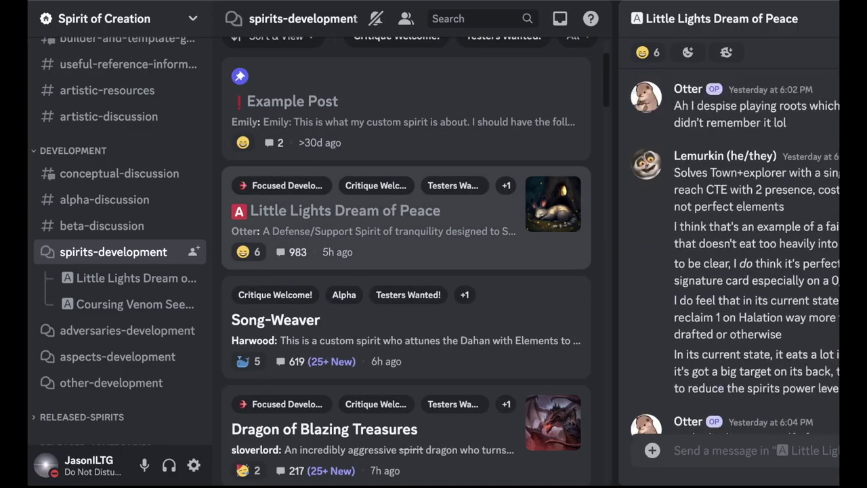
{"action": "scroll", "coordinate": [735, 265], "scroll_direction": "up", "scroll_amount": 10}
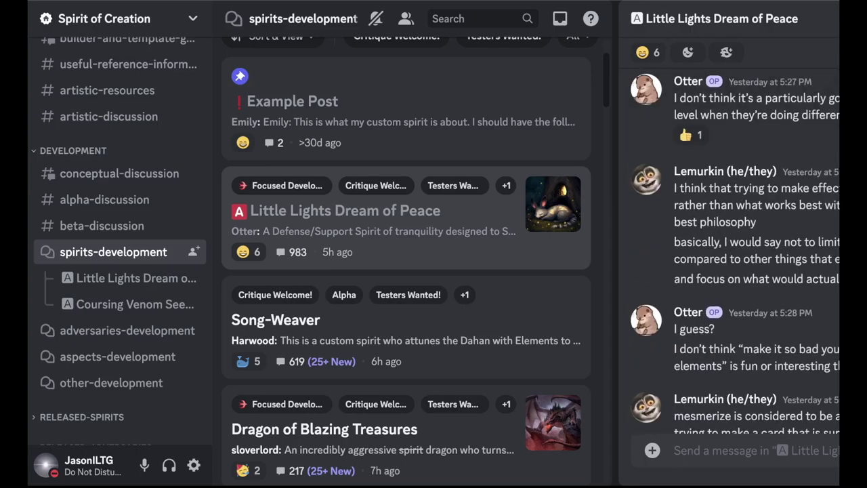
{"action": "key", "text": "Escape"}
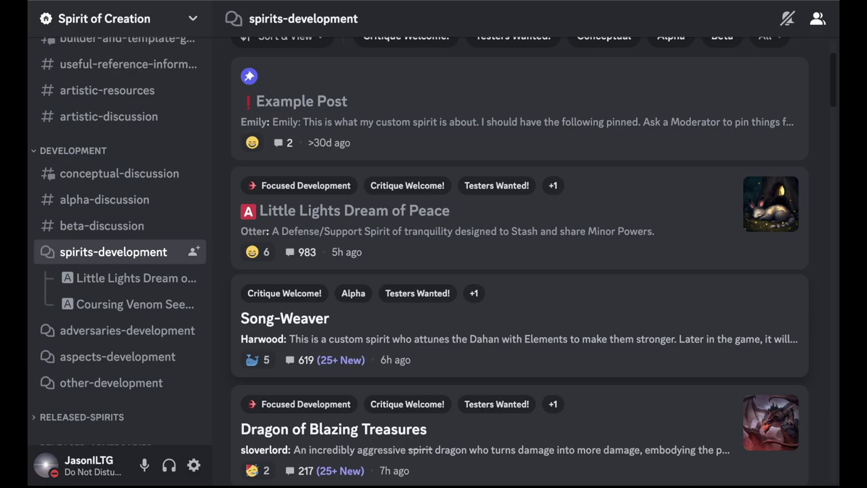
Open the older Weaver of Fates Entwines All post and view its opening description, board art and current power cards.
{"action": "scroll", "coordinate": [520, 262], "scroll_direction": "down", "scroll_amount": 15}
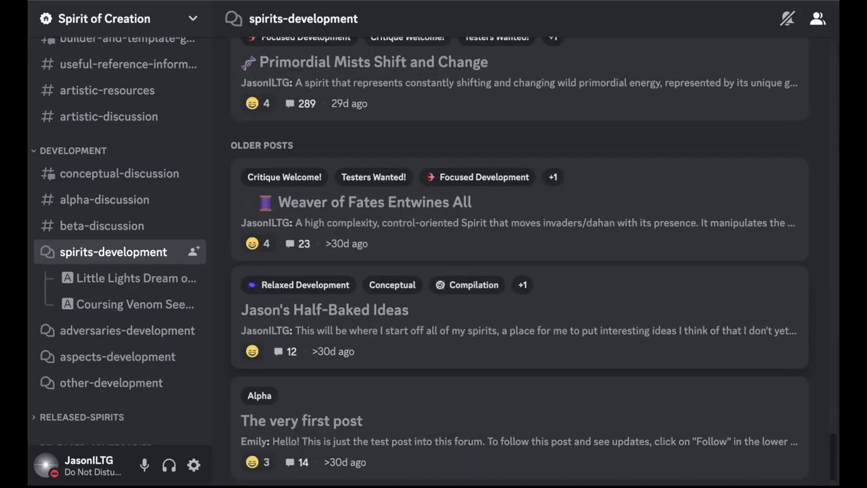
{"action": "left_click", "coordinate": [434, 210]}
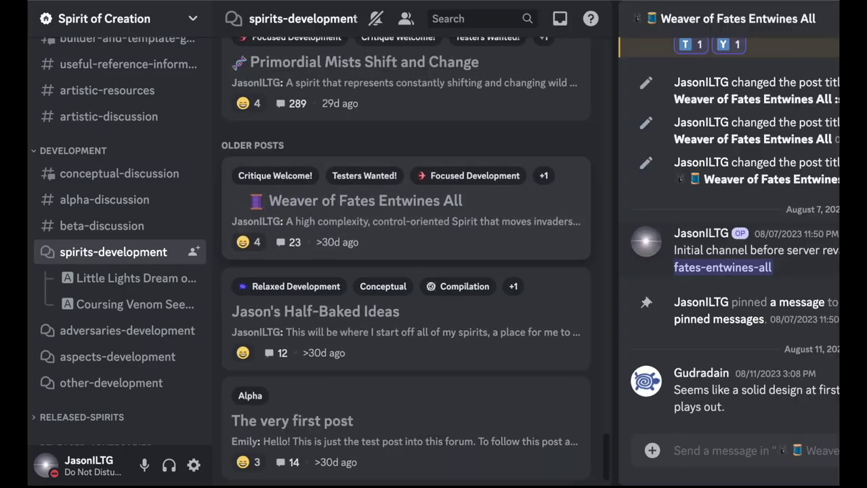
{"action": "scroll", "coordinate": [729, 244], "scroll_direction": "up", "scroll_amount": 10}
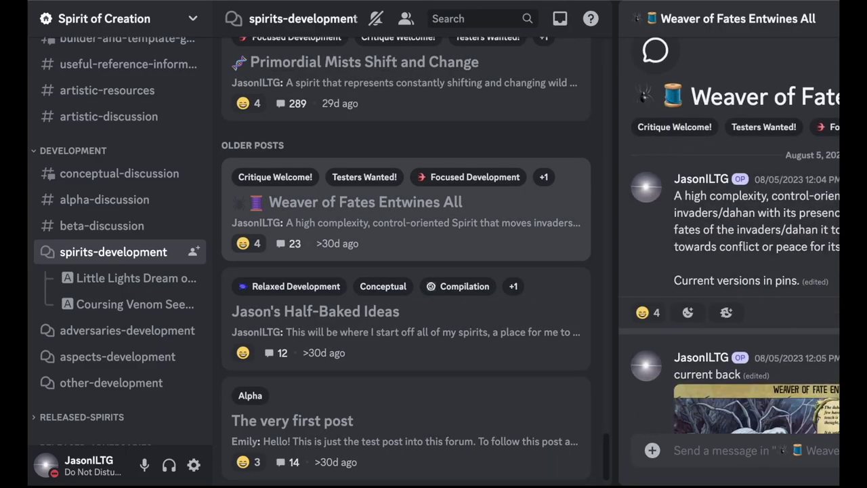
{"action": "scroll", "coordinate": [729, 244], "scroll_direction": "down", "scroll_amount": 6}
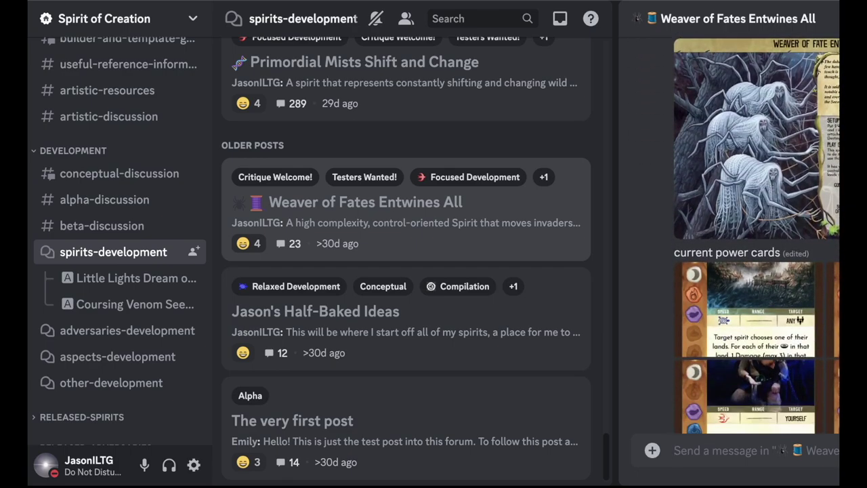
{"action": "scroll", "coordinate": [752, 312], "scroll_direction": "down", "scroll_amount": 7}
{"action": "scroll", "coordinate": [751, 312], "scroll_direction": "up", "scroll_amount": 6}
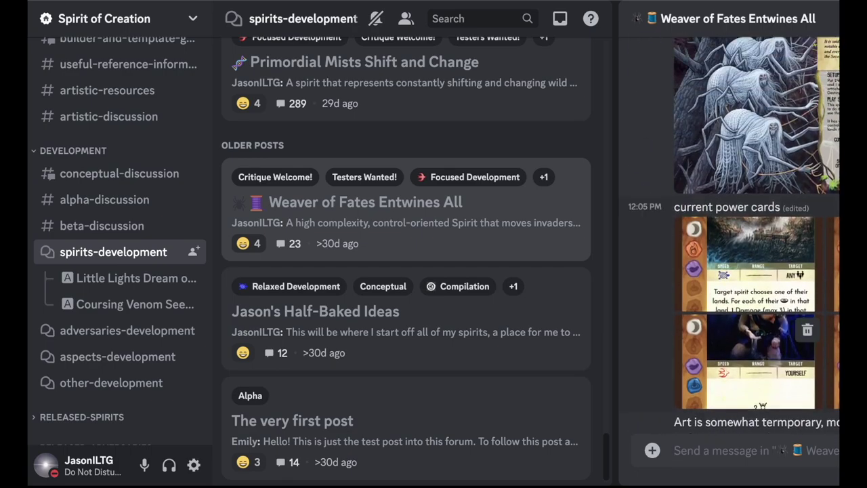
Examine the Weaver of Fates Entwines All post from its TTS files to its newest messages, and close the post.
{"action": "scroll", "coordinate": [752, 312], "scroll_direction": "down", "scroll_amount": 10}
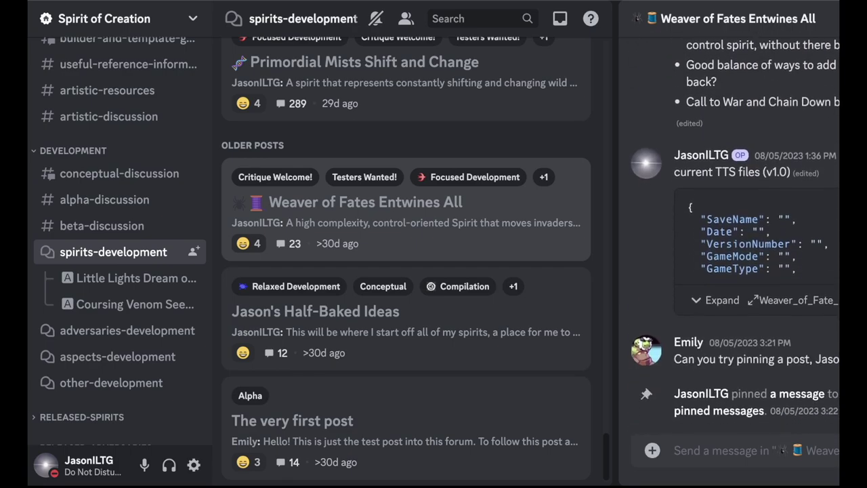
{"action": "scroll", "coordinate": [752, 312], "scroll_direction": "up", "scroll_amount": 12}
{"action": "scroll", "coordinate": [729, 244], "scroll_direction": "down", "scroll_amount": 8}
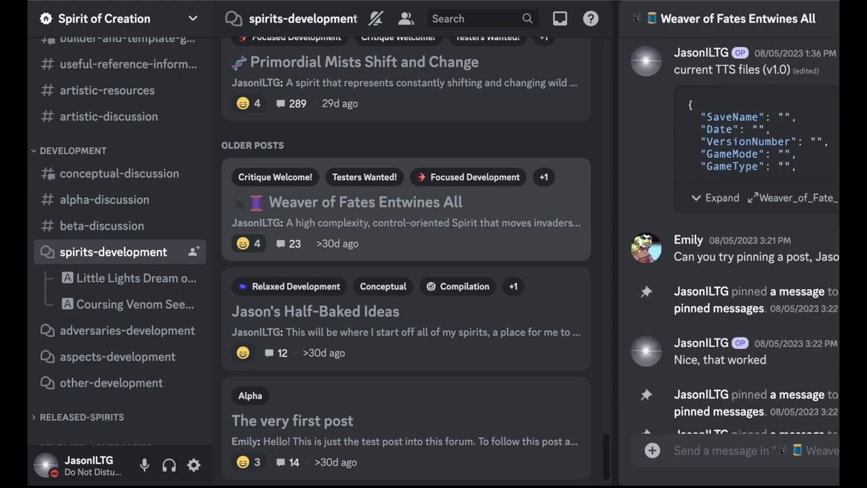
{"action": "scroll", "coordinate": [730, 244], "scroll_direction": "down", "scroll_amount": 5}
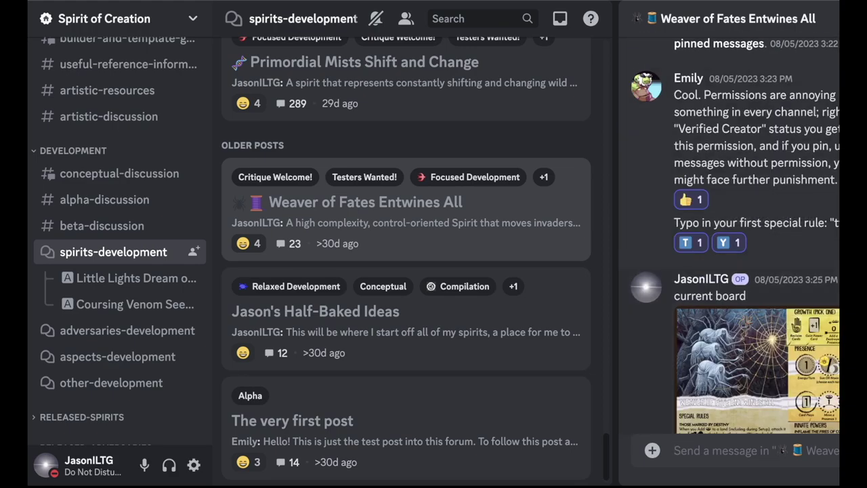
{"action": "scroll", "coordinate": [730, 244], "scroll_direction": "down", "scroll_amount": 6}
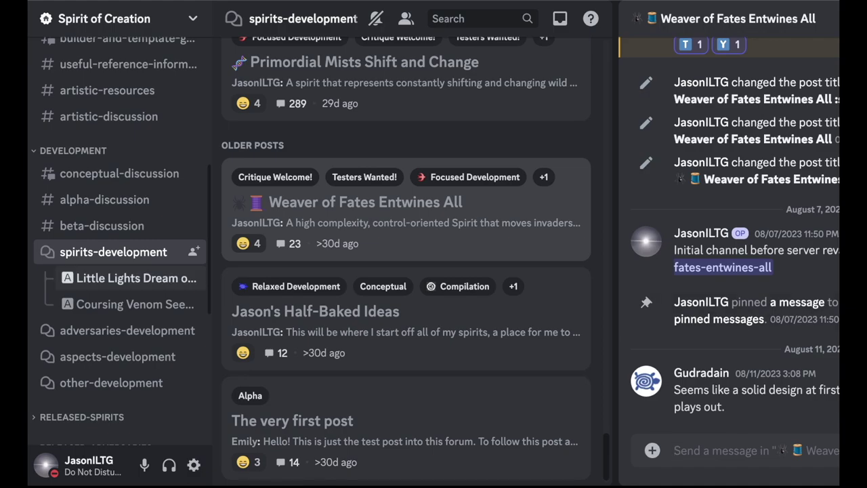
{"action": "scroll", "coordinate": [128, 304], "scroll_direction": "up", "scroll_amount": 1}
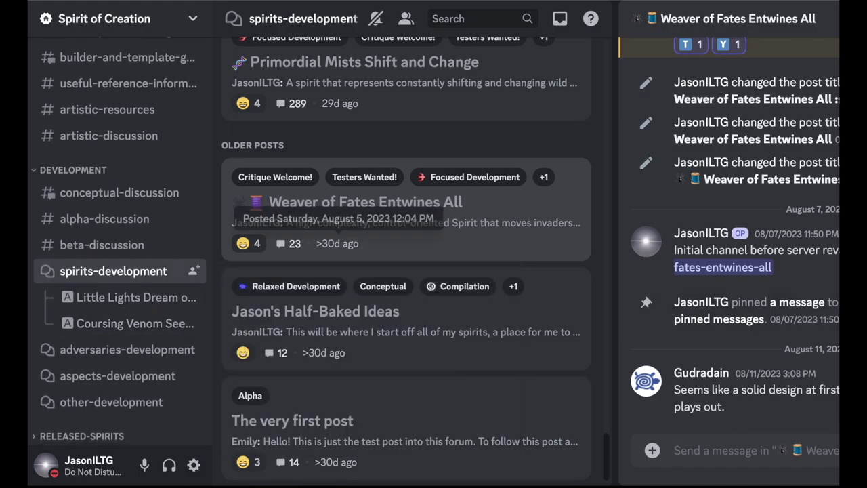
{"action": "key", "text": "Escape"}
Filter the spirits-development posts by the Focused Development and Relaxed Development tags, leaving both tags cleared.
{"action": "scroll", "coordinate": [520, 261], "scroll_direction": "up", "scroll_amount": 14}
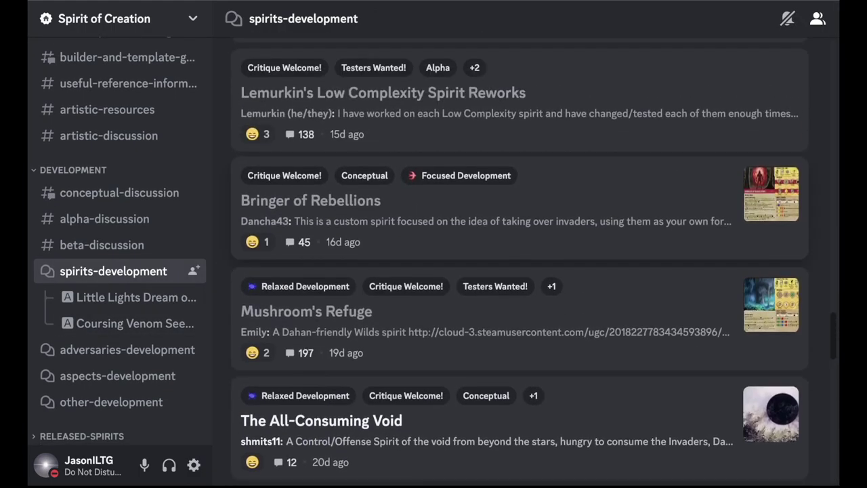
{"action": "scroll", "coordinate": [519, 262], "scroll_direction": "up", "scroll_amount": 1}
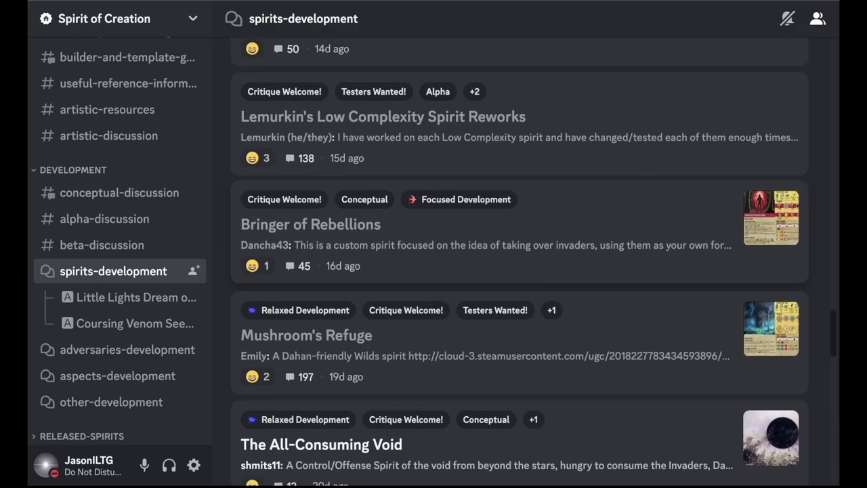
{"action": "scroll", "coordinate": [519, 262], "scroll_direction": "up", "scroll_amount": 15}
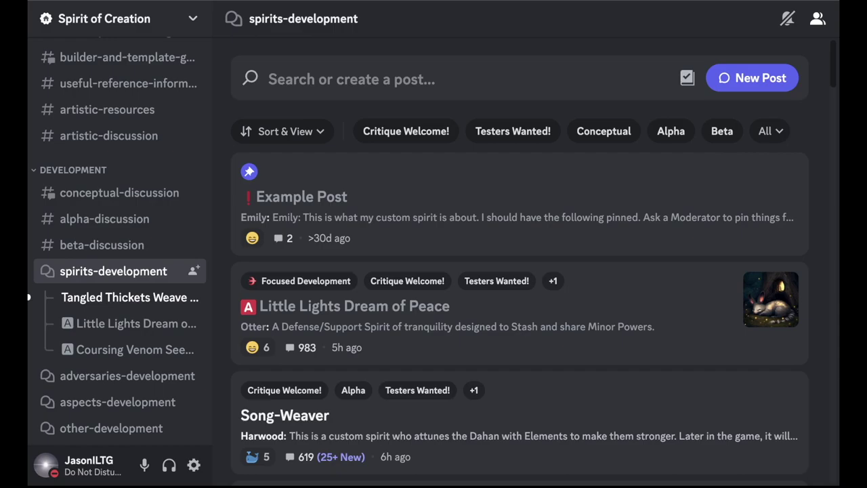
{"action": "left_click", "coordinate": [770, 131]}
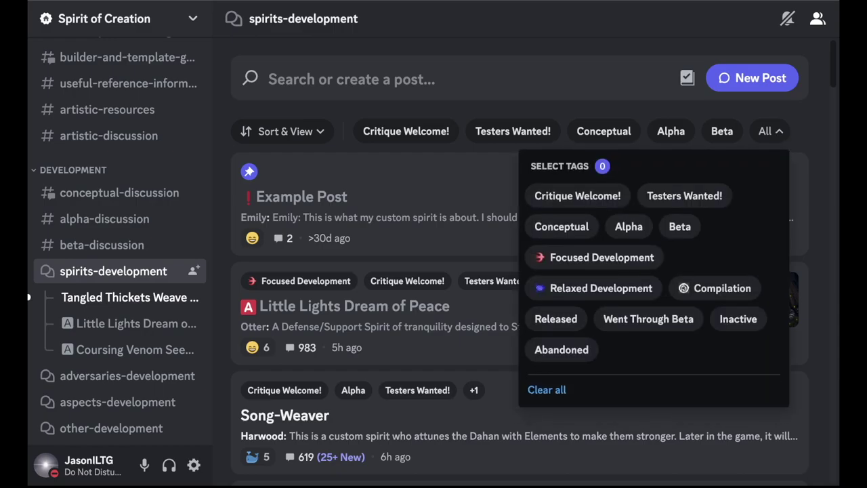
{"action": "left_click", "coordinate": [594, 258]}
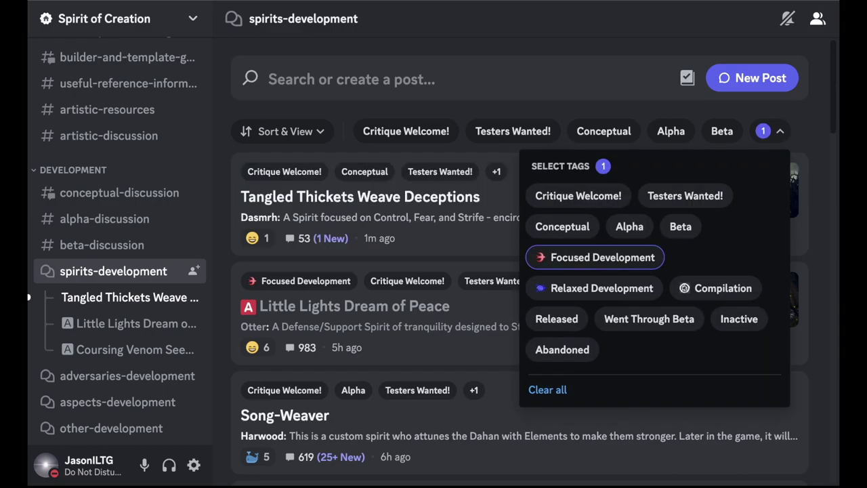
{"action": "left_click", "coordinate": [594, 258]}
{"action": "left_click", "coordinate": [594, 257]}
{"action": "left_click", "coordinate": [594, 288]}
{"action": "left_click", "coordinate": [594, 288]}
{"action": "left_click", "coordinate": [594, 258]}
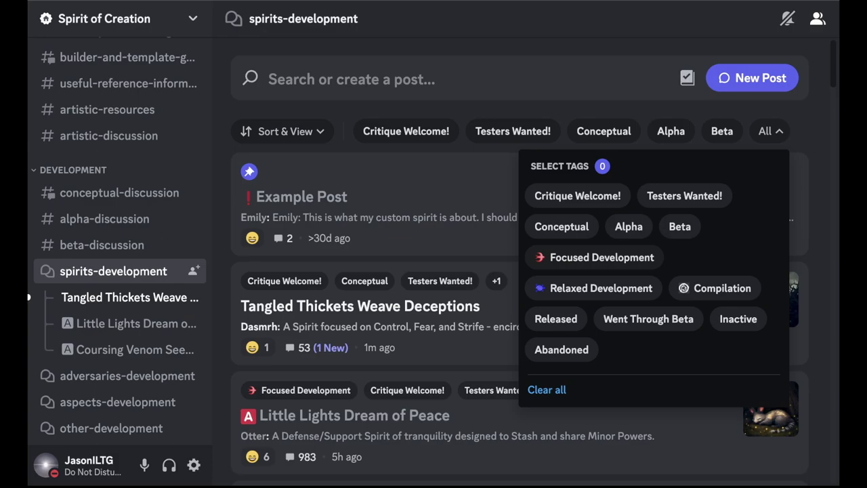
Filter the posts by the Conceptual, Alpha and Beta stage tags, and remove all three tags again.
{"action": "left_click", "coordinate": [561, 227]}
{"action": "left_click", "coordinate": [628, 227]}
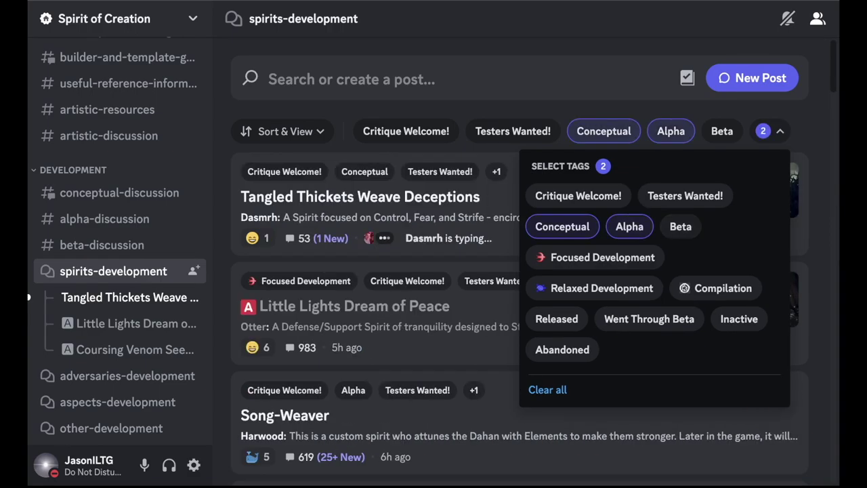
{"action": "left_click", "coordinate": [679, 227]}
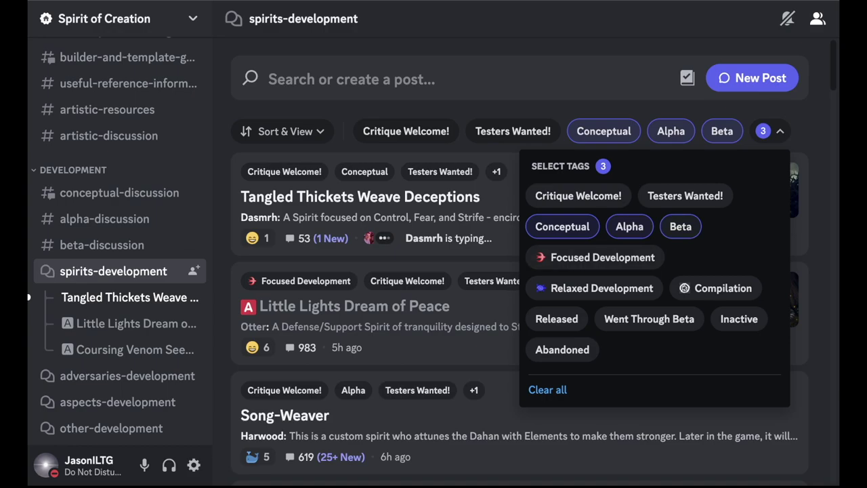
{"action": "left_click", "coordinate": [680, 226]}
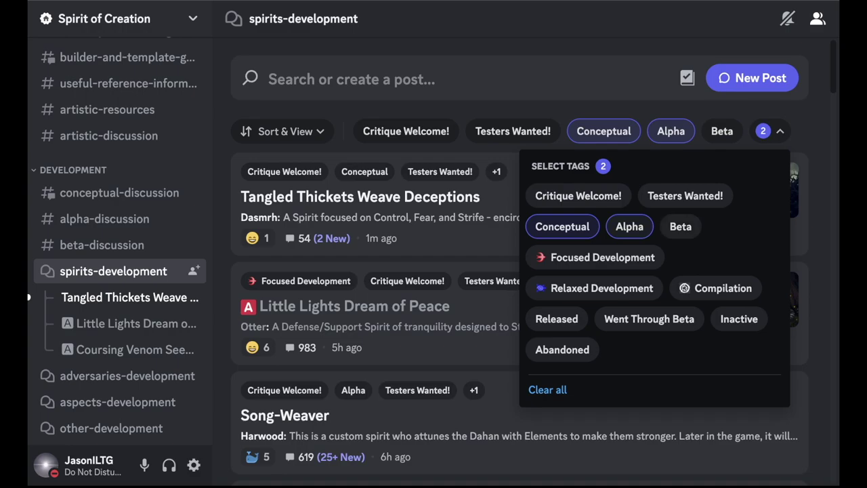
{"action": "left_click", "coordinate": [629, 226]}
{"action": "left_click", "coordinate": [562, 226]}
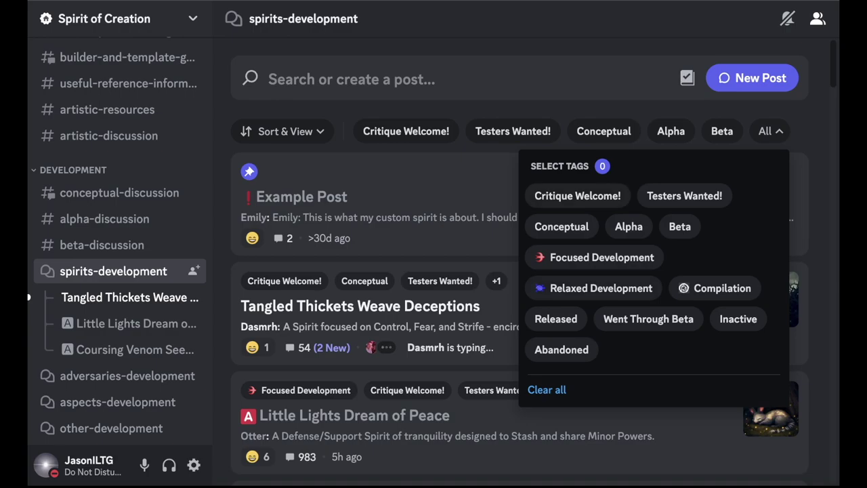
Try the Critique Welcome!, Testers Wanted! and Compilation tags as post filters, clear them, and close the tag selection.
{"action": "left_click", "coordinate": [577, 196]}
{"action": "left_click", "coordinate": [684, 195]}
{"action": "left_click", "coordinate": [684, 195]}
{"action": "left_click", "coordinate": [577, 196]}
{"action": "left_click", "coordinate": [722, 288]}
{"action": "left_click", "coordinate": [722, 288]}
{"action": "left_click", "coordinate": [769, 131]}
View the adversaries-development, aspects-development and other-development forums one after another.
{"action": "scroll", "coordinate": [120, 257], "scroll_direction": "down", "scroll_amount": 2}
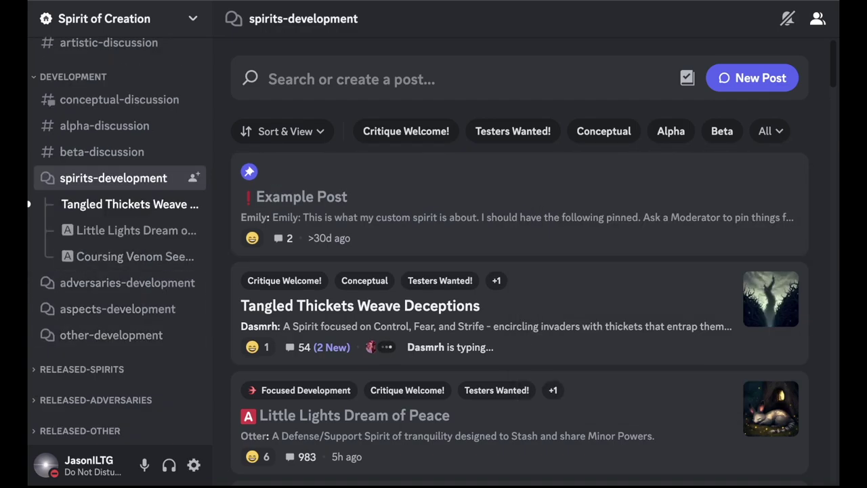
{"action": "mouse_move", "coordinate": [119, 283]}
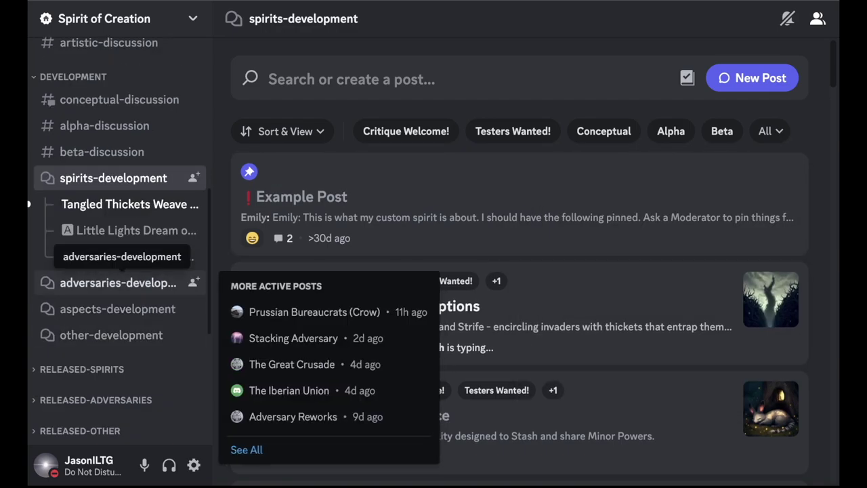
{"action": "left_click", "coordinate": [119, 283]}
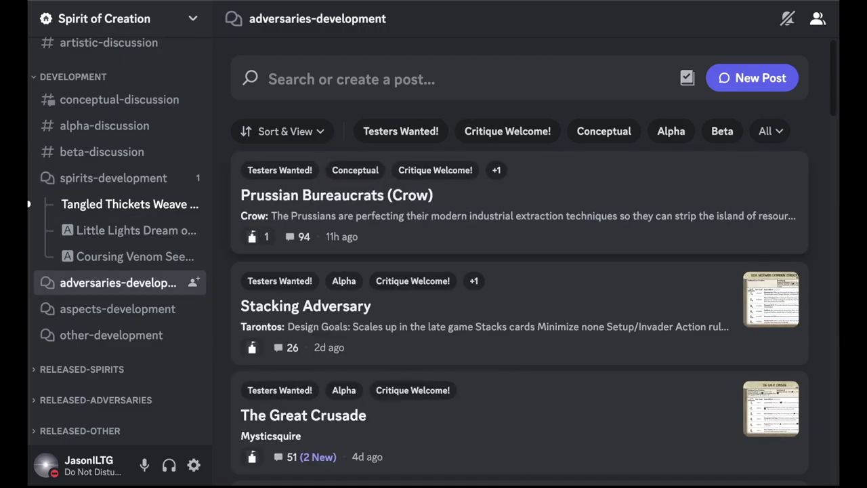
{"action": "left_click", "coordinate": [117, 309]}
{"action": "left_click", "coordinate": [112, 335]}
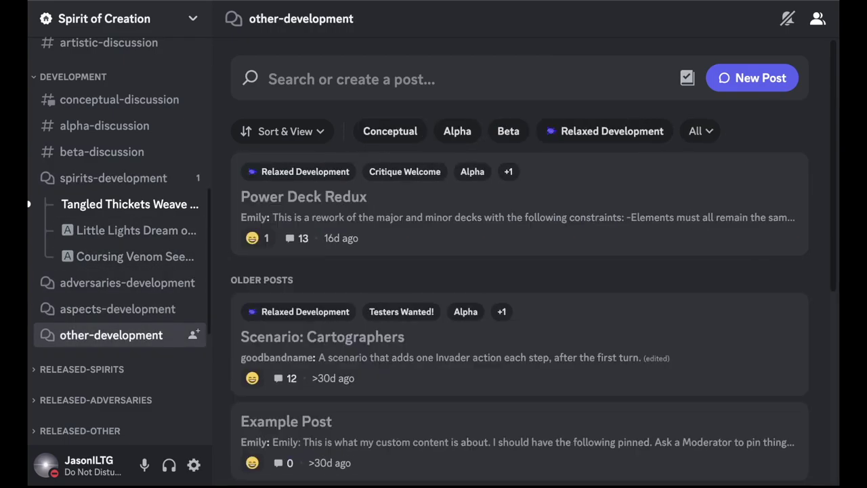
Look over the released-content, voice and playtesting channels, and view the active threads of conceptual-discussion.
{"action": "scroll", "coordinate": [128, 252], "scroll_direction": "down", "scroll_amount": 1}
{"action": "scroll", "coordinate": [118, 244], "scroll_direction": "down", "scroll_amount": 3}
{"action": "scroll", "coordinate": [118, 244], "scroll_direction": "up", "scroll_amount": 1}
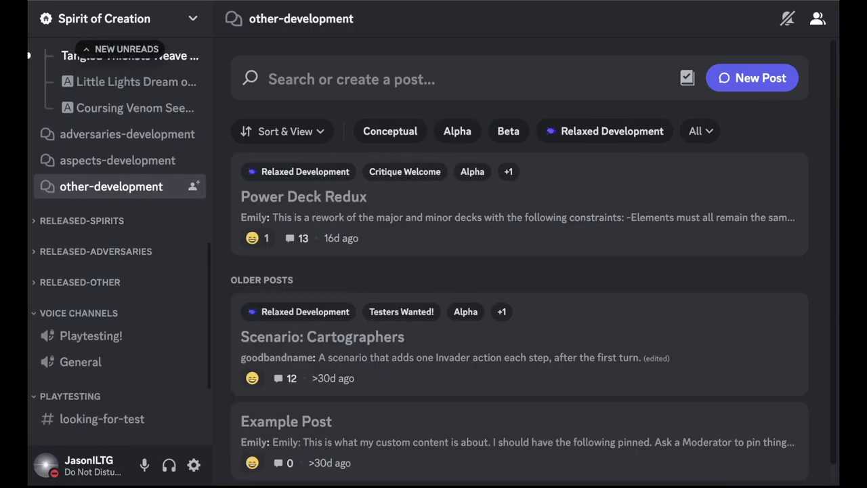
{"action": "scroll", "coordinate": [118, 203], "scroll_direction": "up", "scroll_amount": 3}
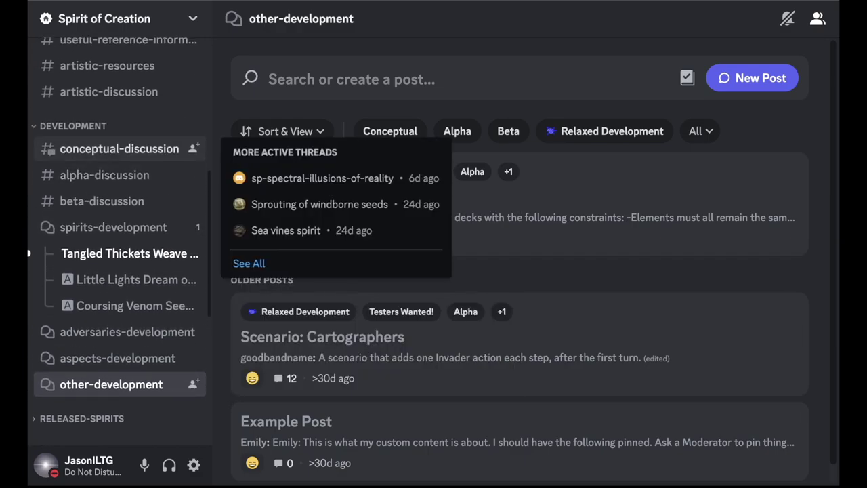
View the conceptual-discussion channel, and briefly expand and collapse the Released-Spirits category in the channel list.
{"action": "left_click", "coordinate": [119, 148]}
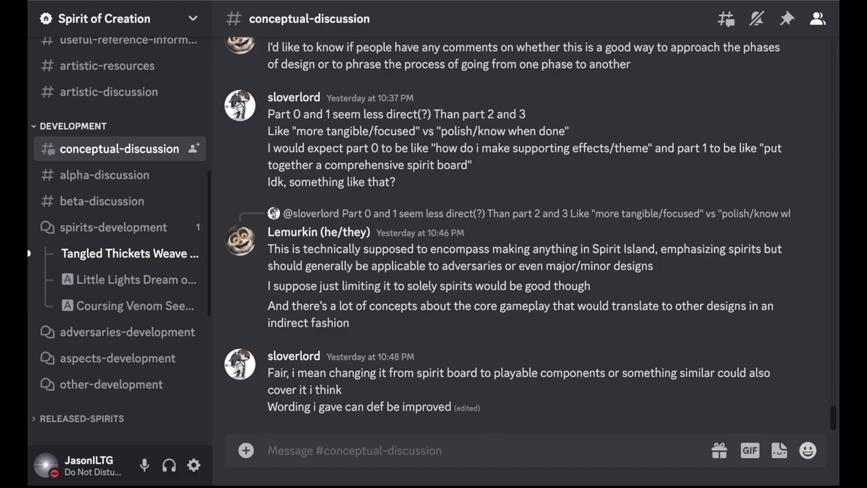
{"action": "scroll", "coordinate": [120, 203], "scroll_direction": "down", "scroll_amount": 5}
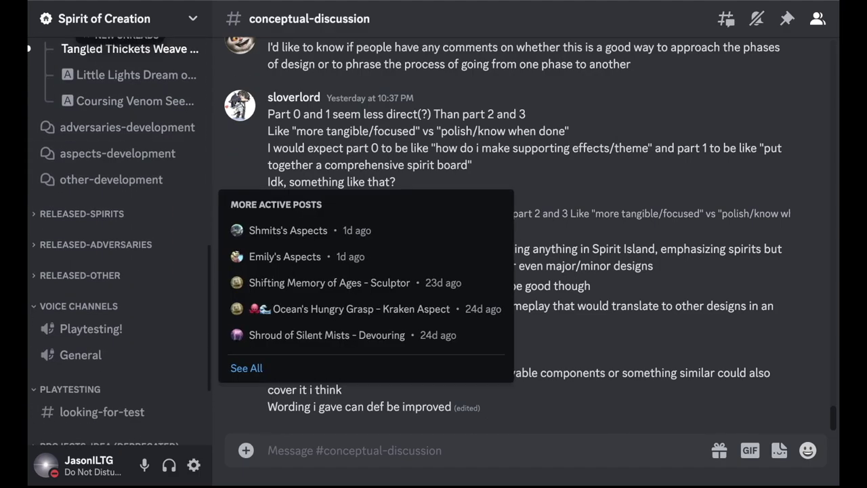
{"action": "left_click", "coordinate": [82, 214]}
{"action": "left_click", "coordinate": [82, 214]}
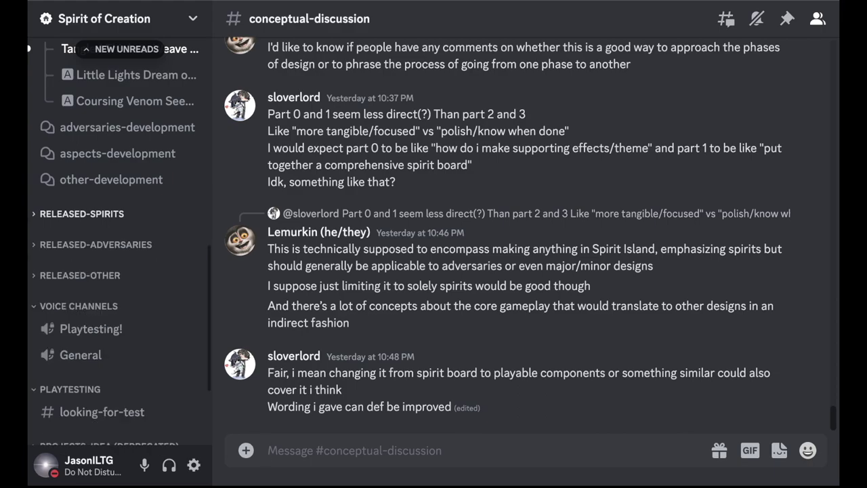
{"action": "scroll", "coordinate": [82, 214], "scroll_direction": "down", "scroll_amount": 2}
{"action": "scroll", "coordinate": [101, 264], "scroll_direction": "down", "scroll_amount": 2}
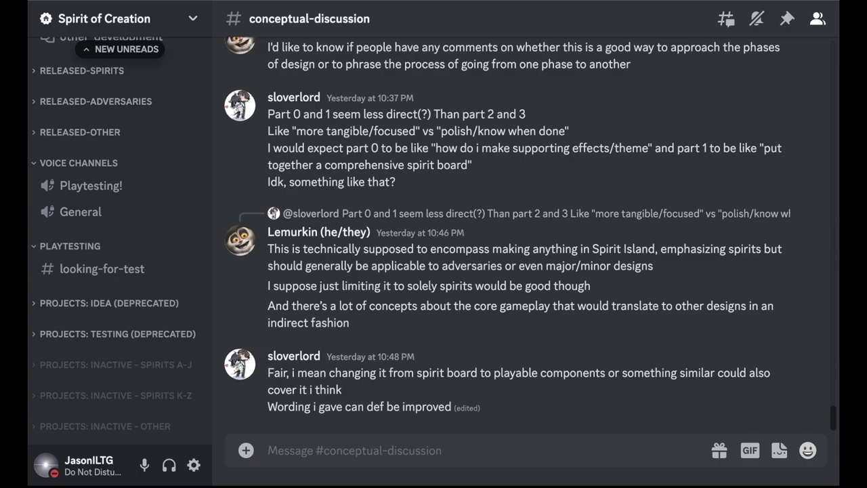
Expand the Released-Spirits category, look through its channels from release-discussion to example-release-2, and collapse it again.
{"action": "left_click", "coordinate": [81, 71]}
{"action": "scroll", "coordinate": [120, 224], "scroll_direction": "down", "scroll_amount": 8}
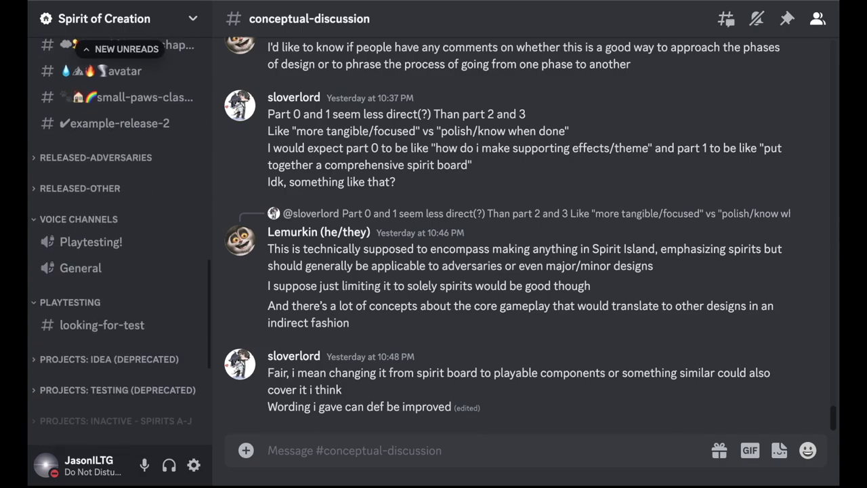
{"action": "scroll", "coordinate": [120, 271], "scroll_direction": "up", "scroll_amount": 12}
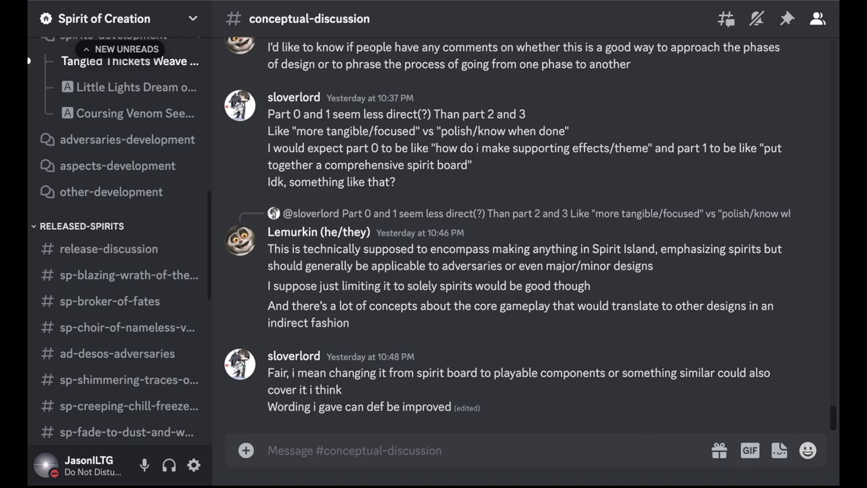
{"action": "scroll", "coordinate": [122, 285], "scroll_direction": "down", "scroll_amount": 5}
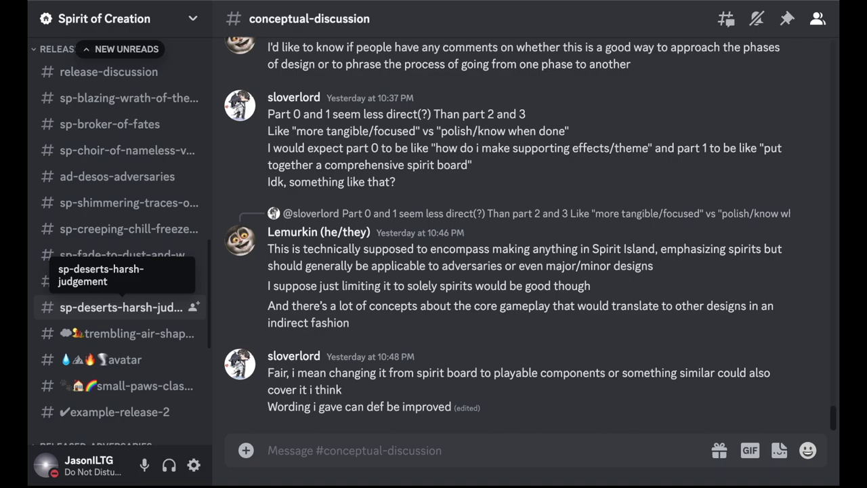
{"action": "scroll", "coordinate": [122, 202], "scroll_direction": "up", "scroll_amount": 1}
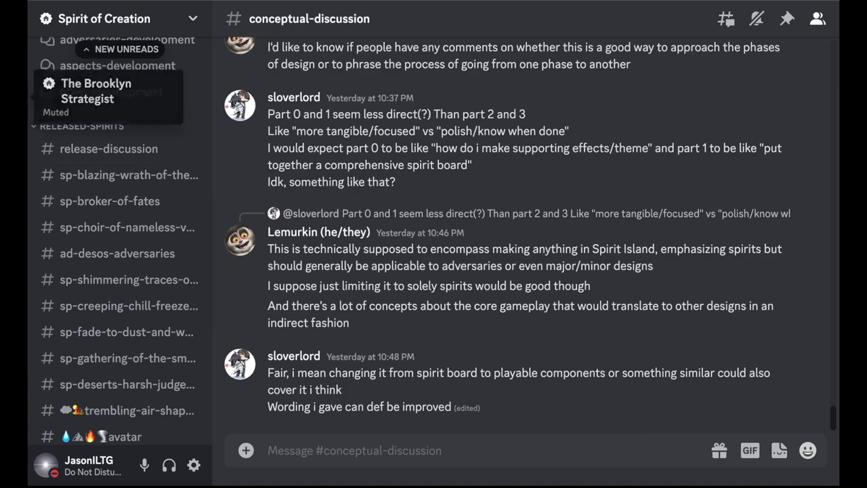
{"action": "left_click", "coordinate": [81, 126]}
Look over the deprecated and inactive project categories, briefly expanding and collapsing Projects: Idea (Deprecated).
{"action": "scroll", "coordinate": [115, 203], "scroll_direction": "down", "scroll_amount": 1}
{"action": "scroll", "coordinate": [101, 202], "scroll_direction": "down", "scroll_amount": 1}
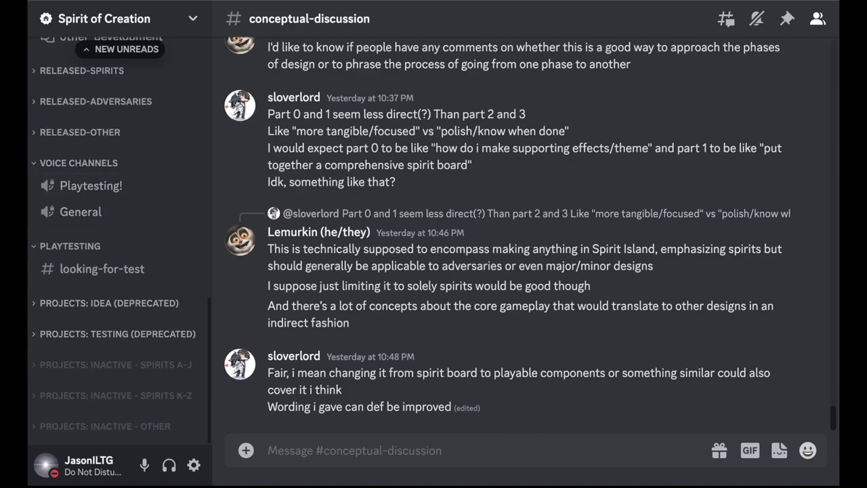
{"action": "left_click", "coordinate": [108, 303]}
{"action": "left_click", "coordinate": [109, 302]}
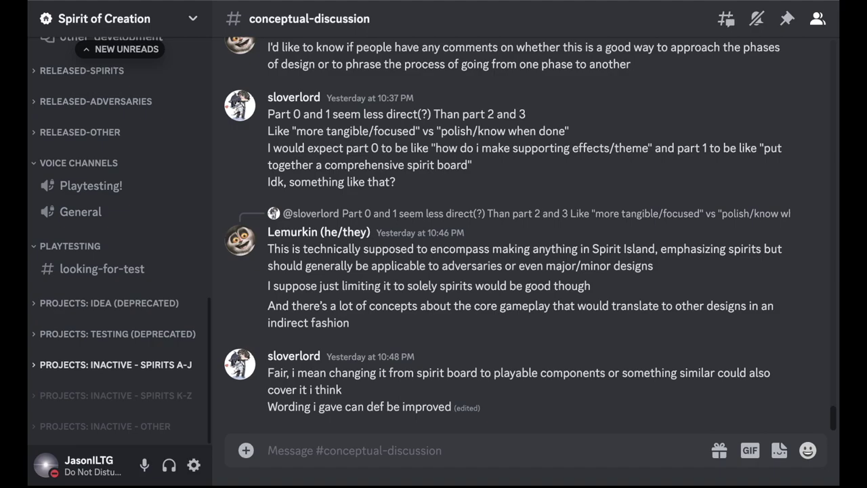
Open the spotlight channel and read the Little Lights Dream of Peace introduction and its Gameplay, Theme and Playtests discussion threads.
{"action": "scroll", "coordinate": [119, 359], "scroll_direction": "up", "scroll_amount": 10}
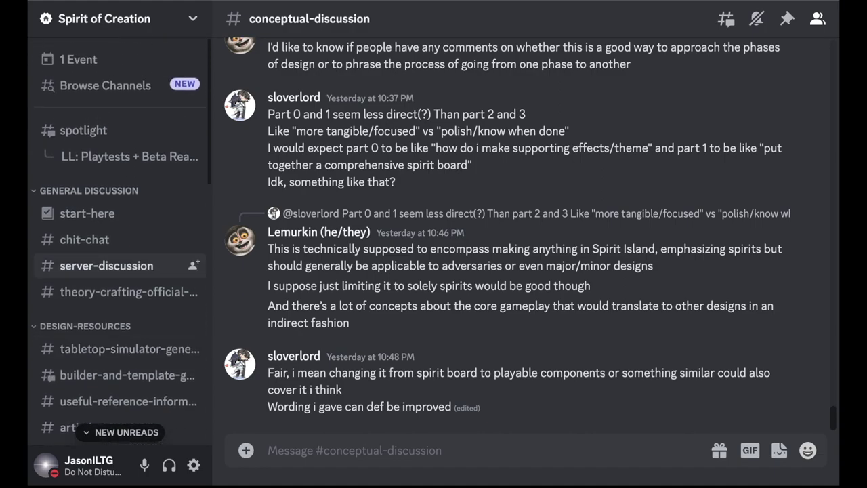
{"action": "left_click", "coordinate": [83, 130]}
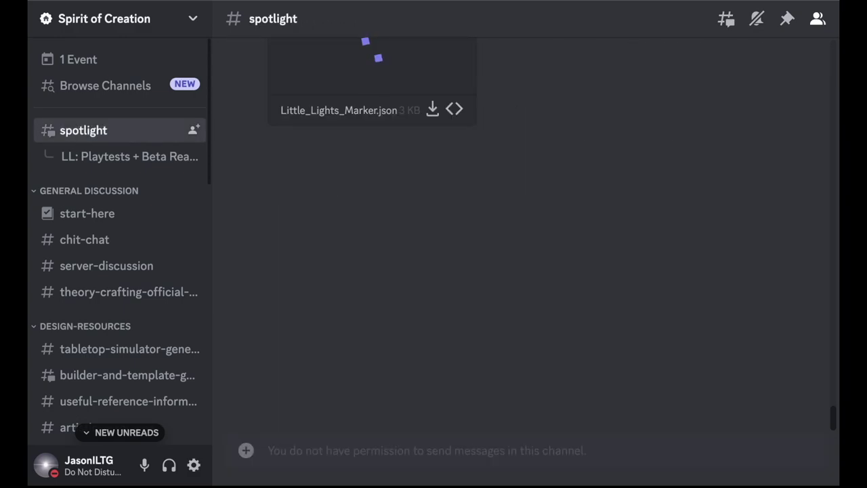
{"action": "scroll", "coordinate": [528, 237], "scroll_direction": "up", "scroll_amount": 10}
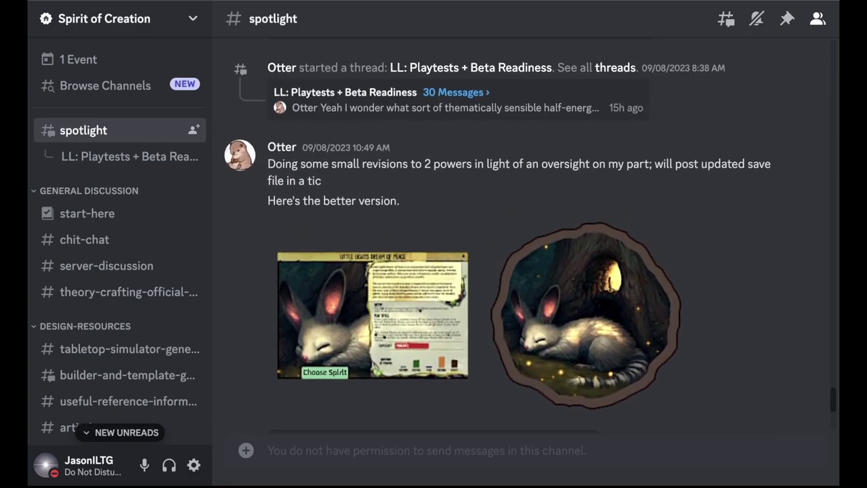
{"action": "scroll", "coordinate": [414, 193], "scroll_direction": "up", "scroll_amount": 1}
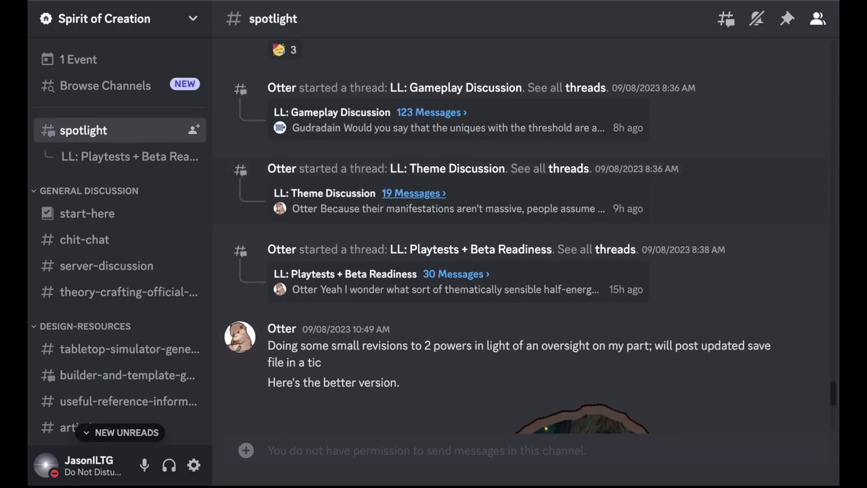
{"action": "scroll", "coordinate": [413, 193], "scroll_direction": "up", "scroll_amount": 10}
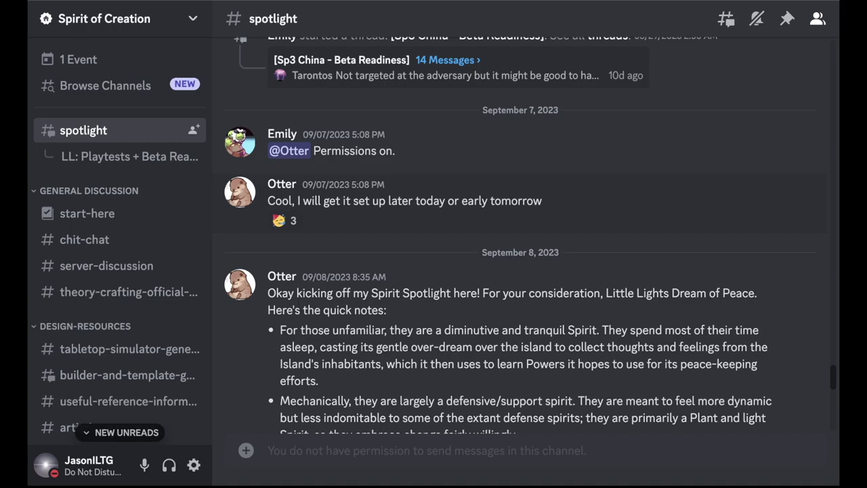
{"action": "scroll", "coordinate": [528, 271], "scroll_direction": "down", "scroll_amount": 10}
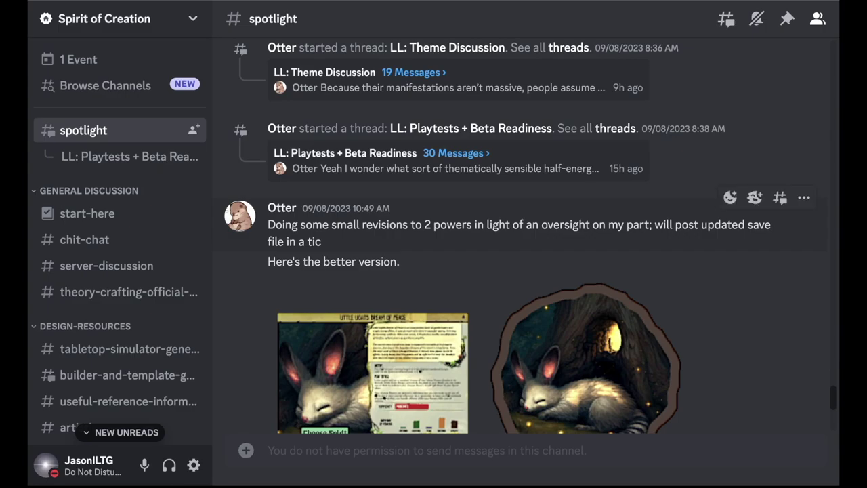
{"action": "scroll", "coordinate": [528, 227], "scroll_direction": "up", "scroll_amount": 2}
{"action": "scroll", "coordinate": [528, 227], "scroll_direction": "down", "scroll_amount": 4}
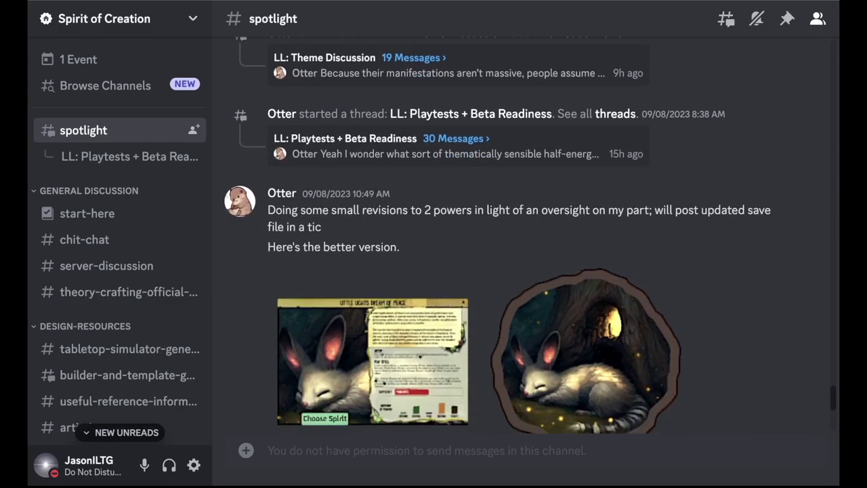
Examine the revised Little Lights Dream of Peace files and its enlarged spirit board image, and return to the spotlight's introductory post.
{"action": "scroll", "coordinate": [494, 237], "scroll_direction": "down", "scroll_amount": 1}
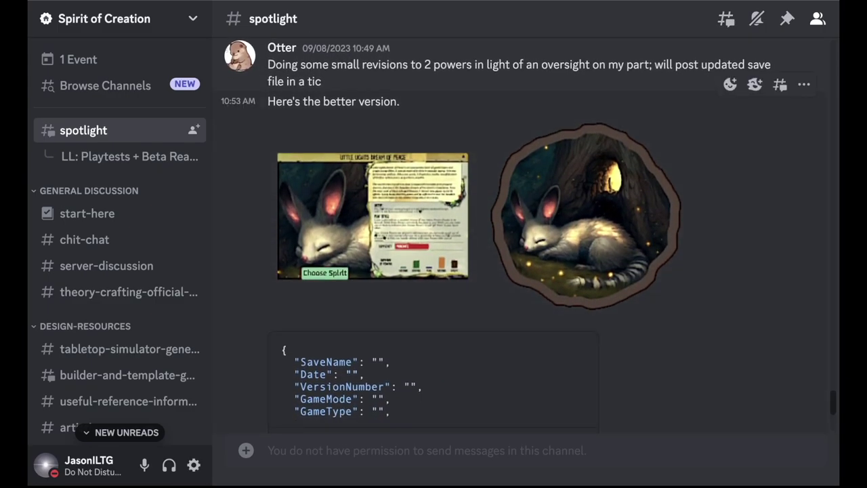
{"action": "scroll", "coordinate": [514, 237], "scroll_direction": "down", "scroll_amount": 2}
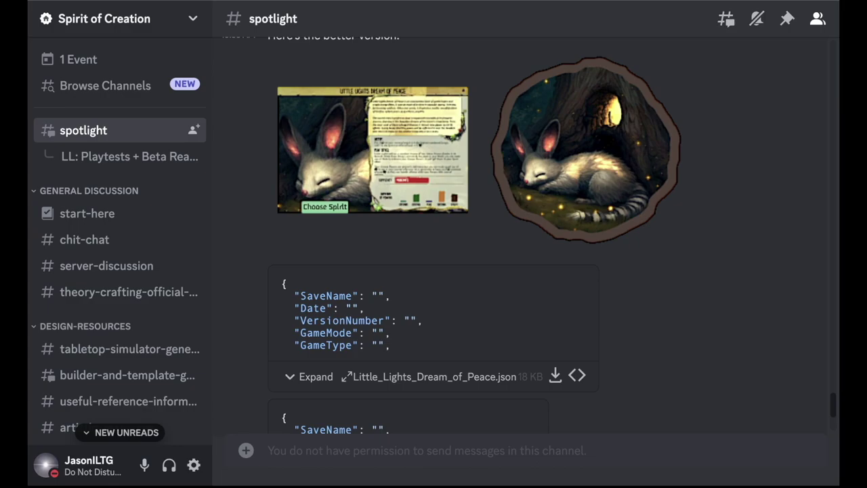
{"action": "scroll", "coordinate": [474, 237], "scroll_direction": "down", "scroll_amount": 10}
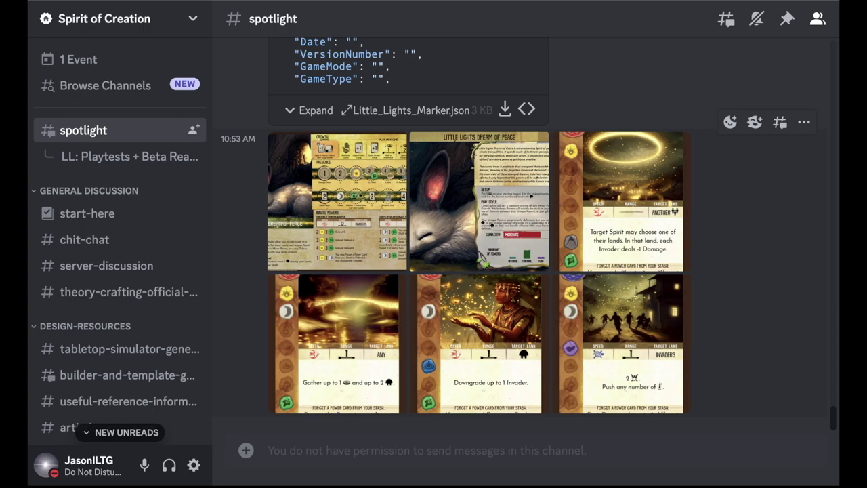
{"action": "left_click", "coordinate": [338, 202]}
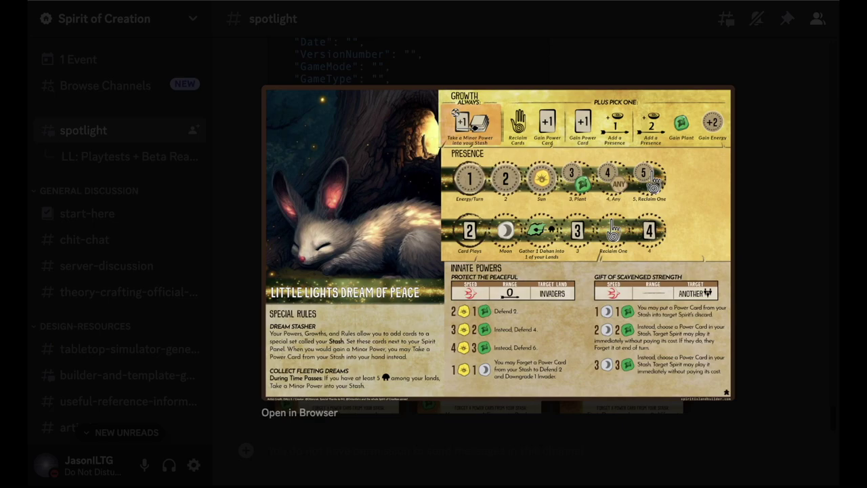
{"action": "key", "text": "Escape"}
{"action": "scroll", "coordinate": [474, 237], "scroll_direction": "up", "scroll_amount": 15}
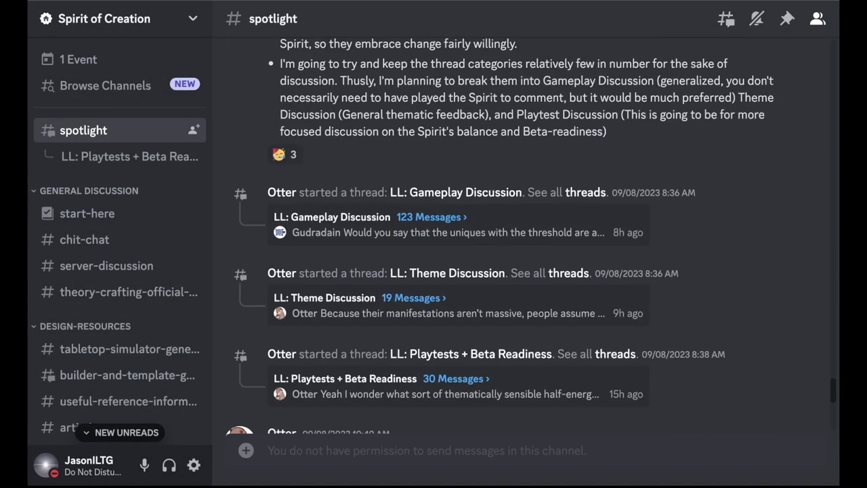
{"action": "scroll", "coordinate": [474, 237], "scroll_direction": "up", "scroll_amount": 5}
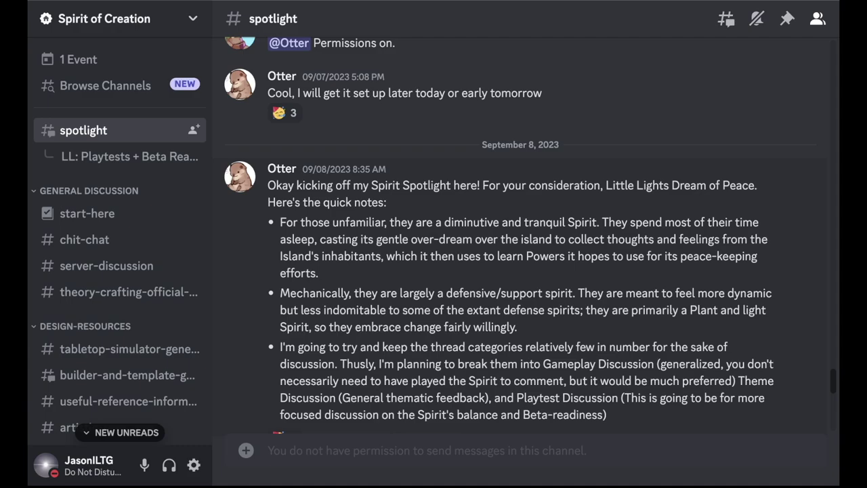
Open the builder-and-template-general channel in the design resources and read back through its recent messages about the builder.
{"action": "scroll", "coordinate": [102, 238], "scroll_direction": "down", "scroll_amount": 5}
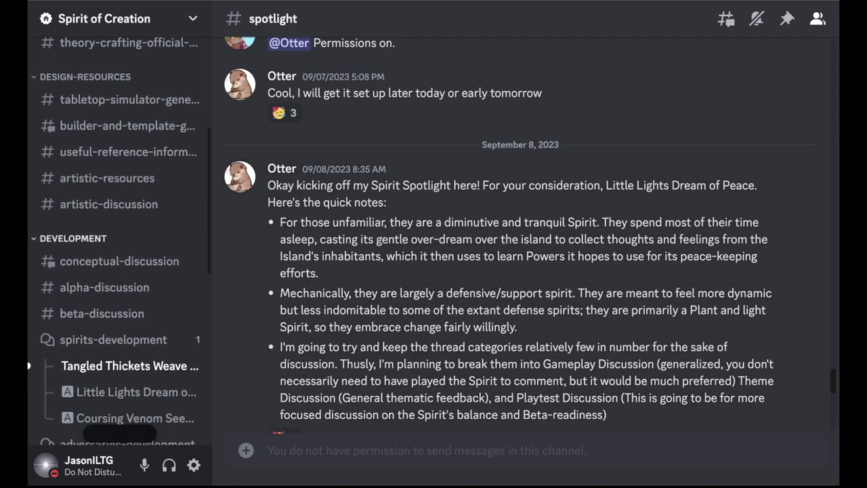
{"action": "mouse_move", "coordinate": [101, 238]}
{"action": "scroll", "coordinate": [101, 240], "scroll_direction": "down", "scroll_amount": 1}
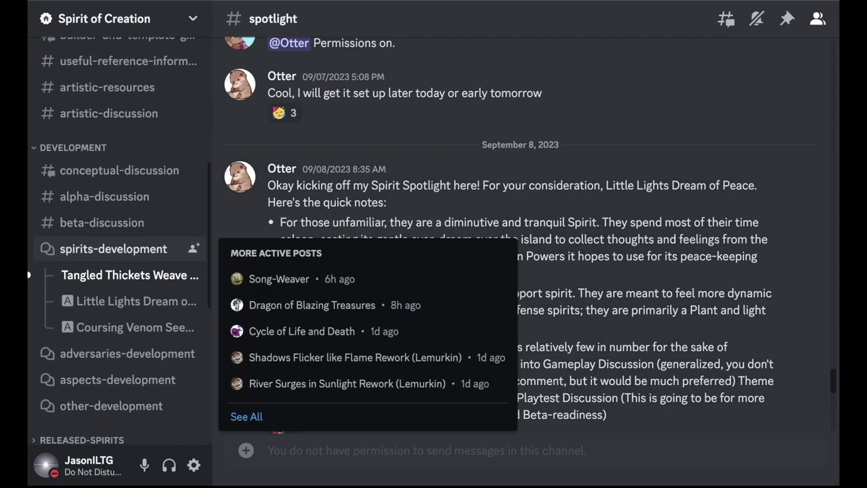
{"action": "scroll", "coordinate": [102, 244], "scroll_direction": "up", "scroll_amount": 3}
{"action": "mouse_move", "coordinate": [122, 138]}
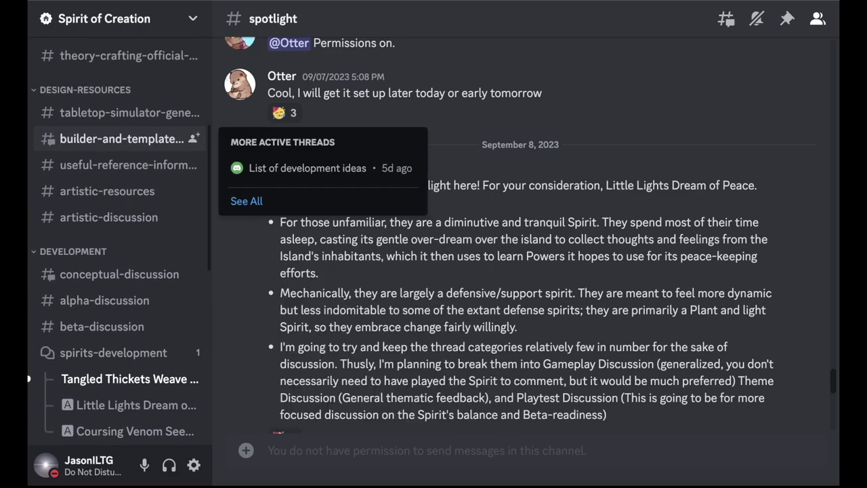
{"action": "left_click", "coordinate": [122, 138]}
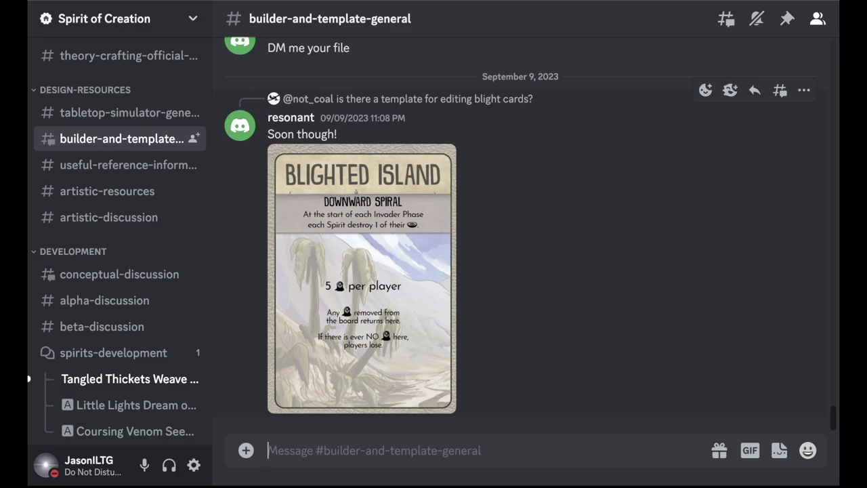
{"action": "scroll", "coordinate": [521, 237], "scroll_direction": "up", "scroll_amount": 1}
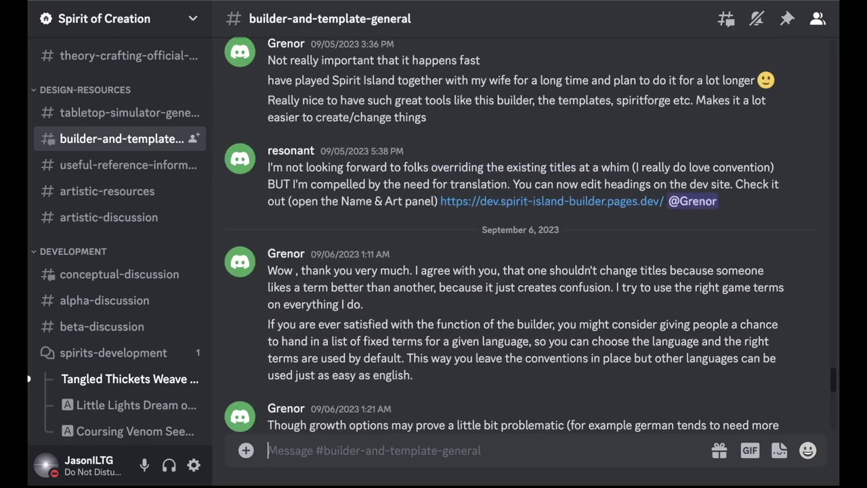
{"action": "scroll", "coordinate": [515, 136], "scroll_direction": "up", "scroll_amount": 2}
{"action": "scroll", "coordinate": [515, 135], "scroll_direction": "down", "scroll_amount": 10}
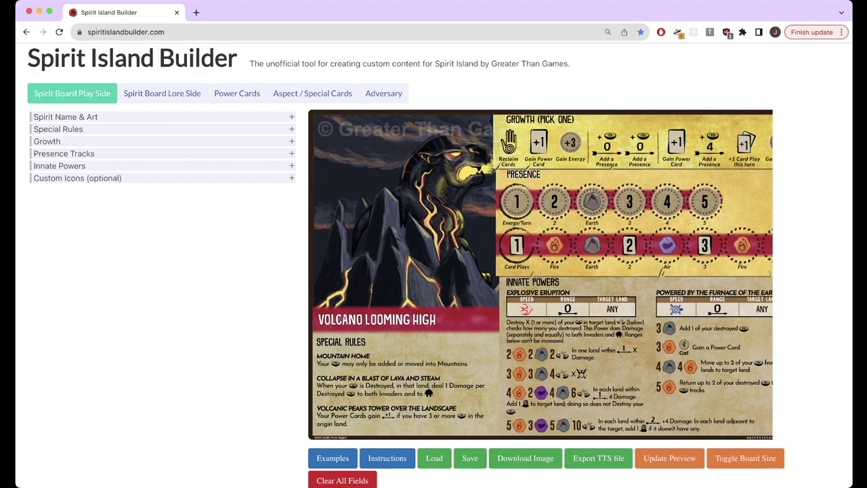
Switch to the Spirit Island Builder website and examine the full Volcano Looming High play-side board preview and the options beneath it.
{"action": "scroll", "coordinate": [540, 274], "scroll_direction": "right", "scroll_amount": 2}
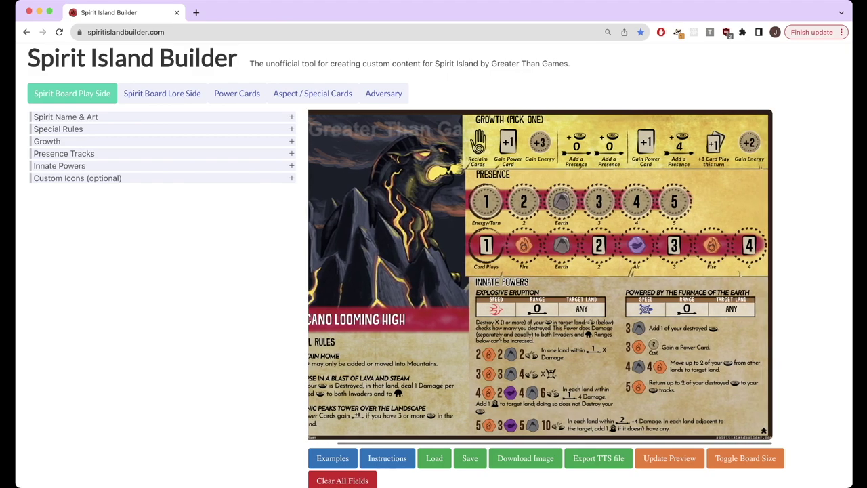
{"action": "scroll", "coordinate": [540, 274], "scroll_direction": "left", "scroll_amount": 1}
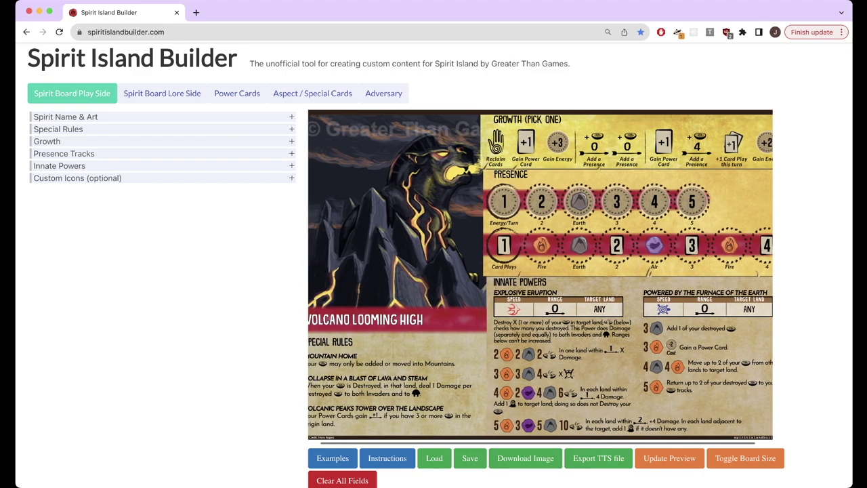
{"action": "scroll", "coordinate": [540, 275], "scroll_direction": "right", "scroll_amount": 1}
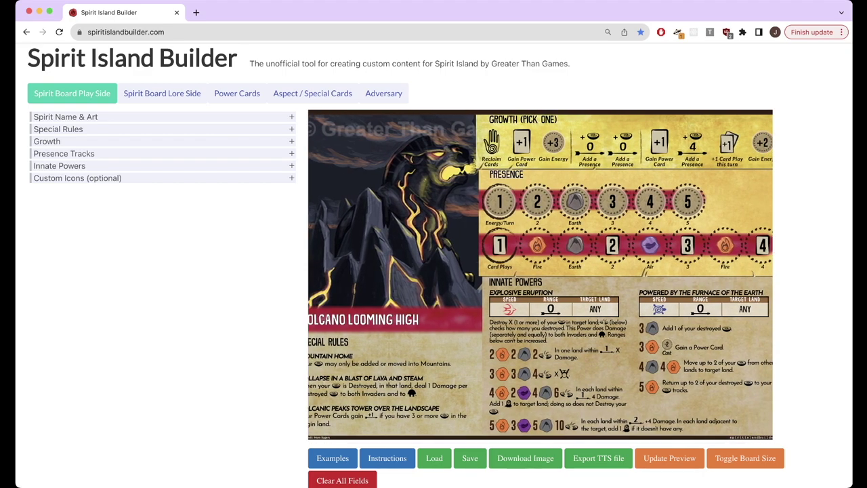
{"action": "scroll", "coordinate": [540, 275], "scroll_direction": "right", "scroll_amount": 1}
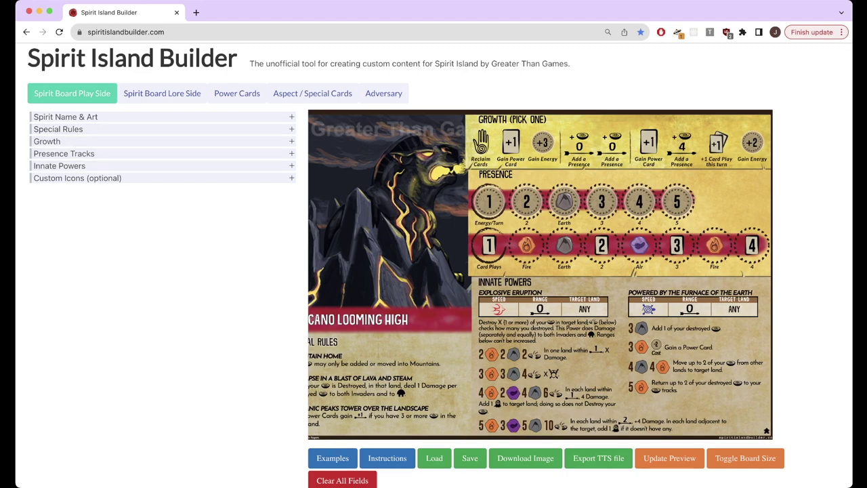
{"action": "scroll", "coordinate": [540, 275], "scroll_direction": "left", "scroll_amount": 2}
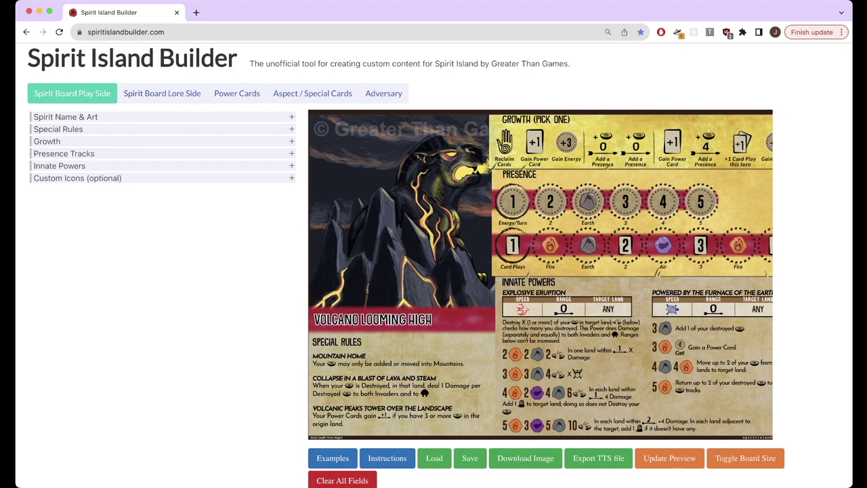
{"action": "scroll", "coordinate": [434, 264], "scroll_direction": "down", "scroll_amount": 1}
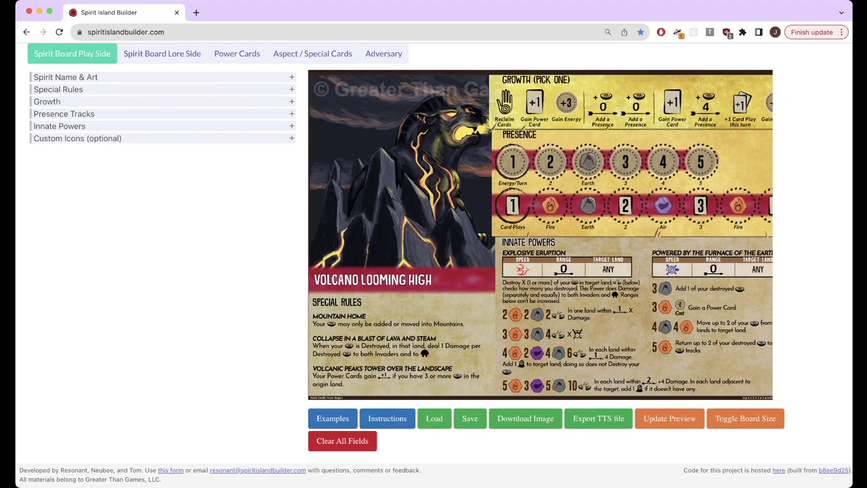
Expand the Spirit Name & Art section, examine its name, art and banner fields, and collapse it.
{"action": "scroll", "coordinate": [434, 264], "scroll_direction": "up", "scroll_amount": 1}
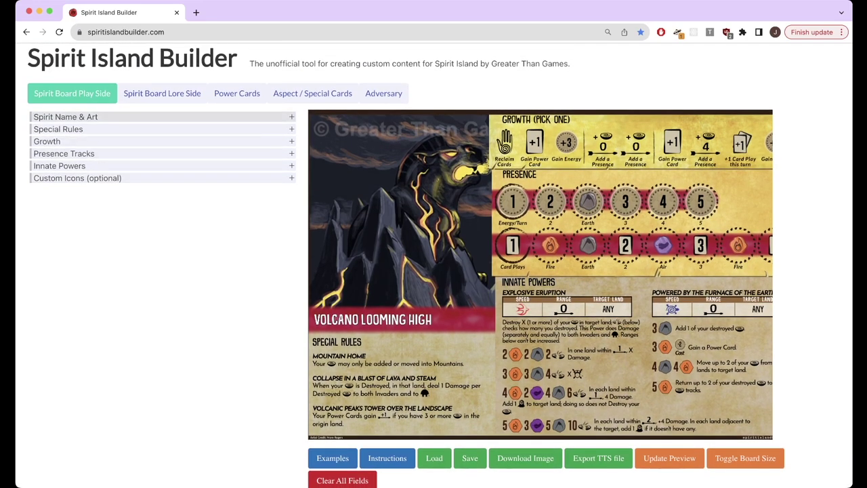
{"action": "left_click", "coordinate": [163, 117]}
{"action": "scroll", "coordinate": [433, 264], "scroll_direction": "down", "scroll_amount": 1}
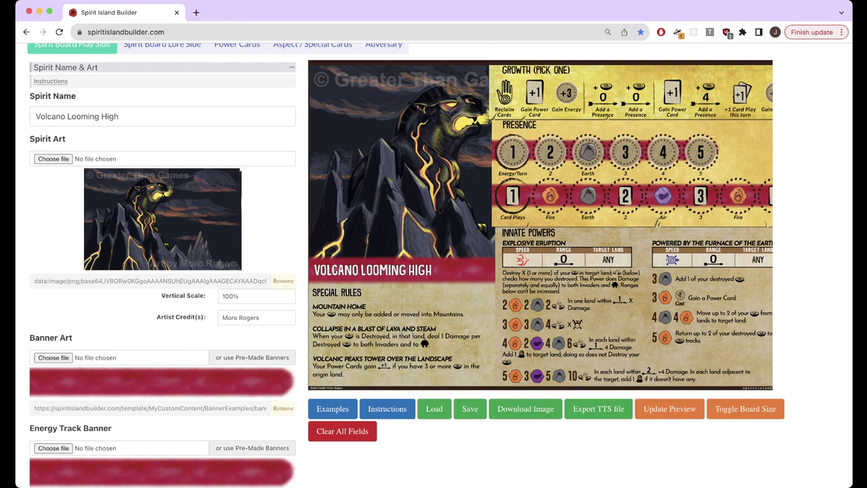
{"action": "left_click", "coordinate": [162, 67]}
Append the {dahan} icon code to the Mountain Home special rule's text and update the board preview.
{"action": "left_click", "coordinate": [163, 89]}
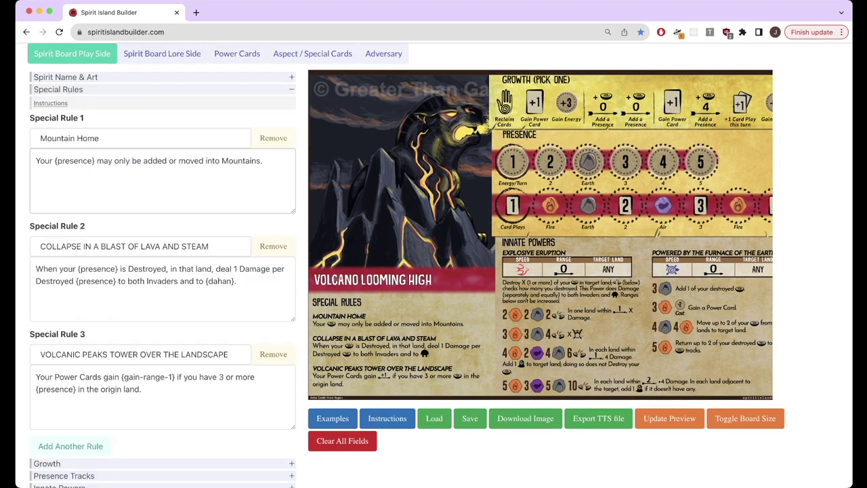
{"action": "scroll", "coordinate": [163, 176], "scroll_direction": "down", "scroll_amount": 1}
{"action": "left_click", "coordinate": [263, 151]}
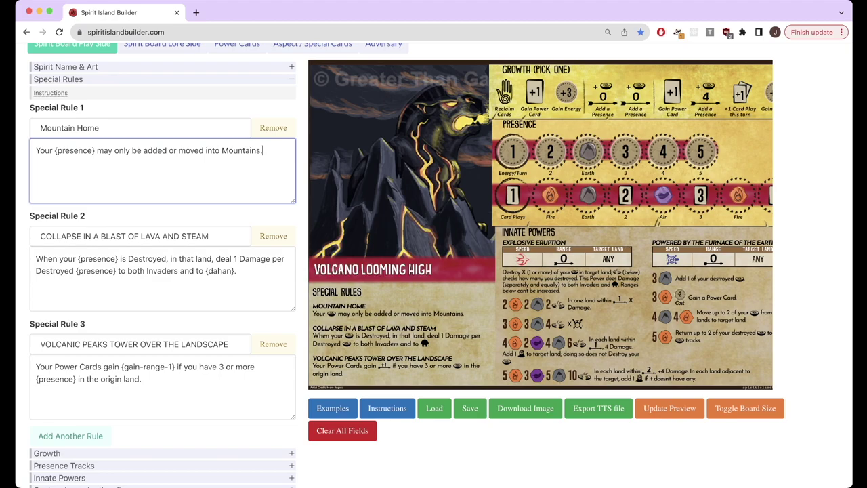
{"action": "left_click_drag", "start_coordinate": [55, 150], "coordinate": [97, 151]}
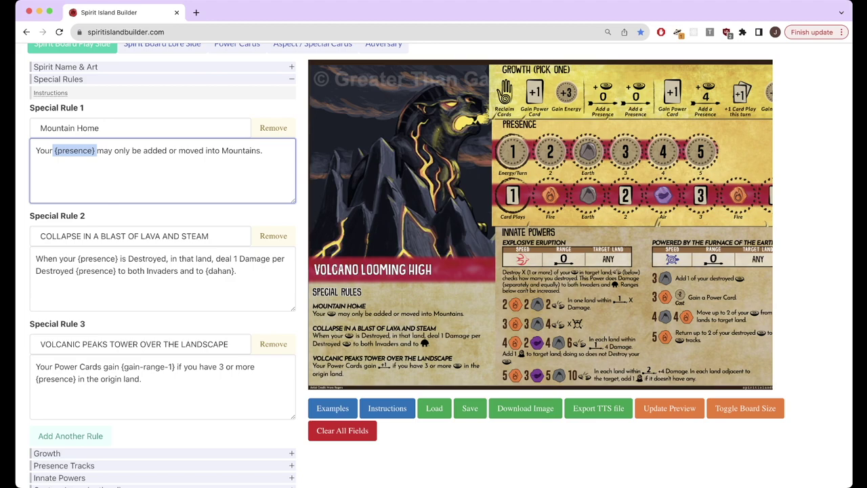
{"action": "left_click", "coordinate": [263, 151]}
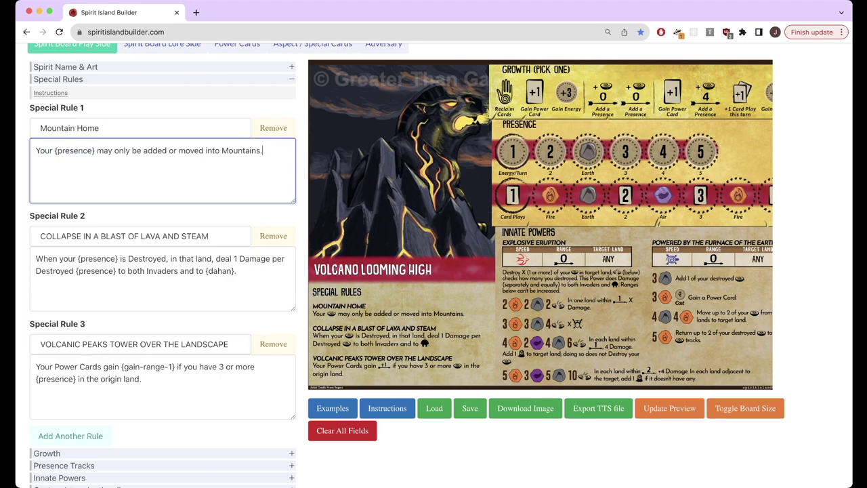
{"action": "type", "text": "{dahan}"}
{"action": "left_click", "coordinate": [669, 408]}
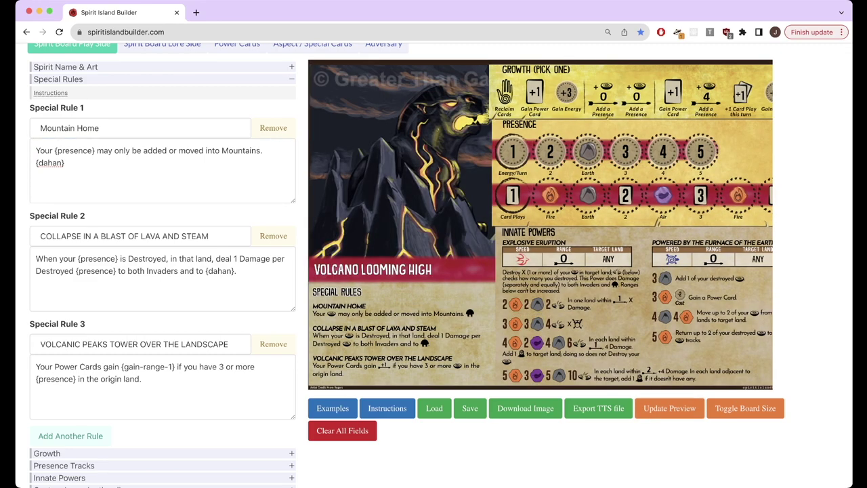
Delete the {dahan} code from the Mountain Home rule and collapse the Special Rules section.
{"action": "left_click", "coordinate": [237, 270]}
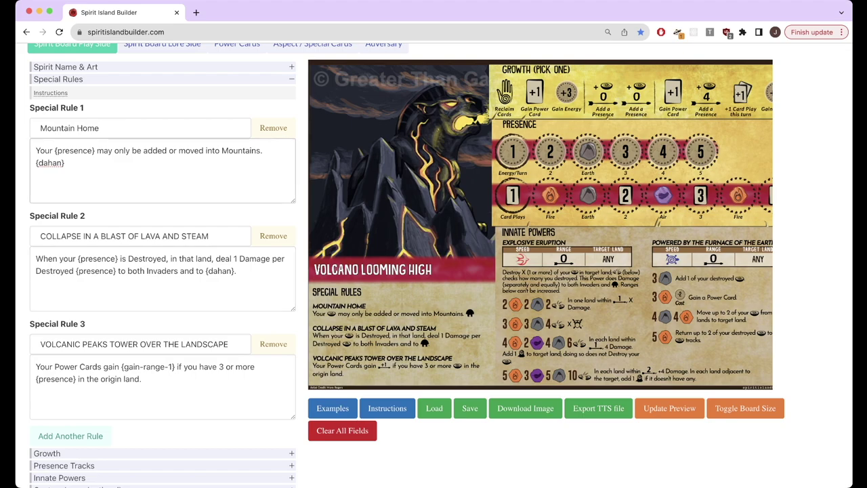
{"action": "left_click_drag", "start_coordinate": [247, 164], "coordinate": [35, 163]}
{"action": "key", "text": "BackSpace"}
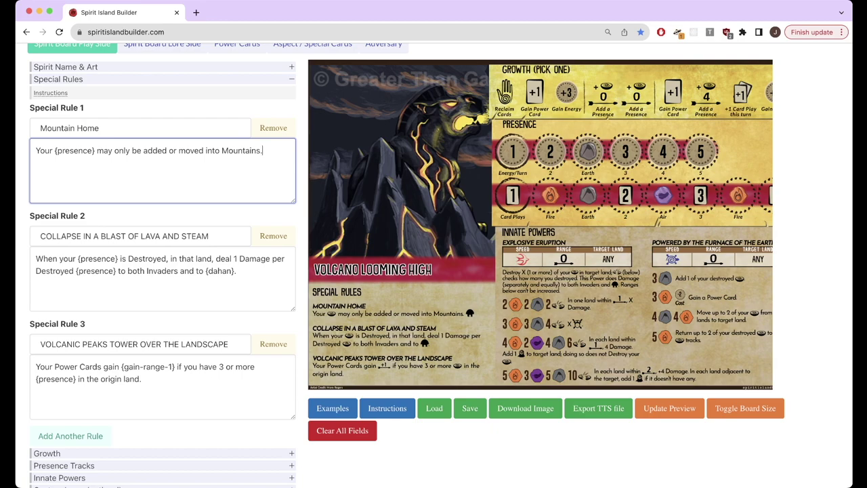
{"action": "scroll", "coordinate": [540, 225], "scroll_direction": "right", "scroll_amount": 2}
{"action": "scroll", "coordinate": [406, 224], "scroll_direction": "up", "scroll_amount": 2}
{"action": "left_click", "coordinate": [163, 129]}
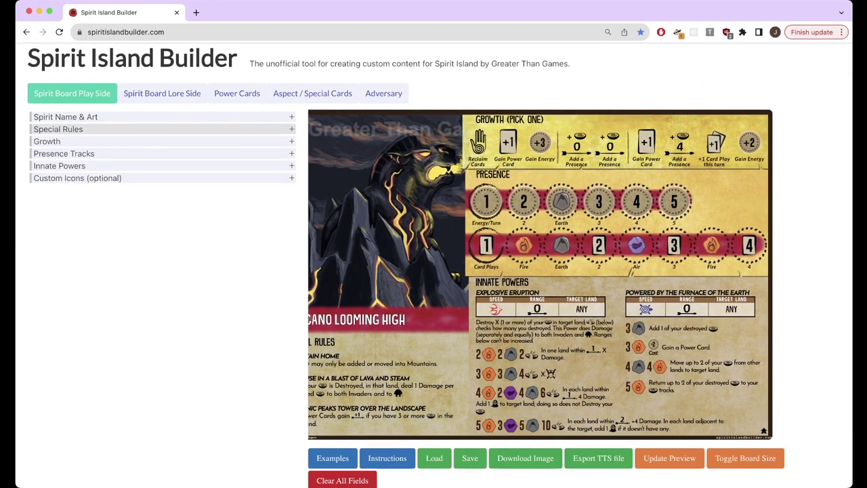
Review the Spirit Name & Art section again down through its banner art and track banner settings, and collapse it.
{"action": "left_click", "coordinate": [163, 117]}
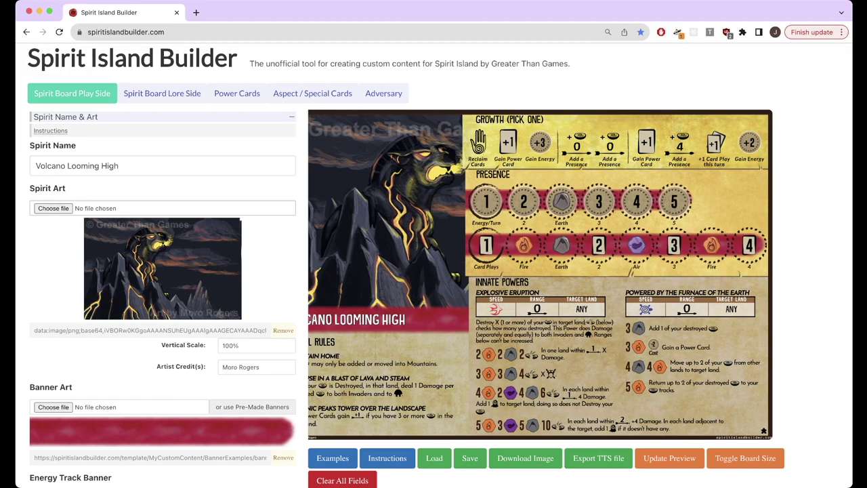
{"action": "scroll", "coordinate": [433, 271], "scroll_direction": "down", "scroll_amount": 3}
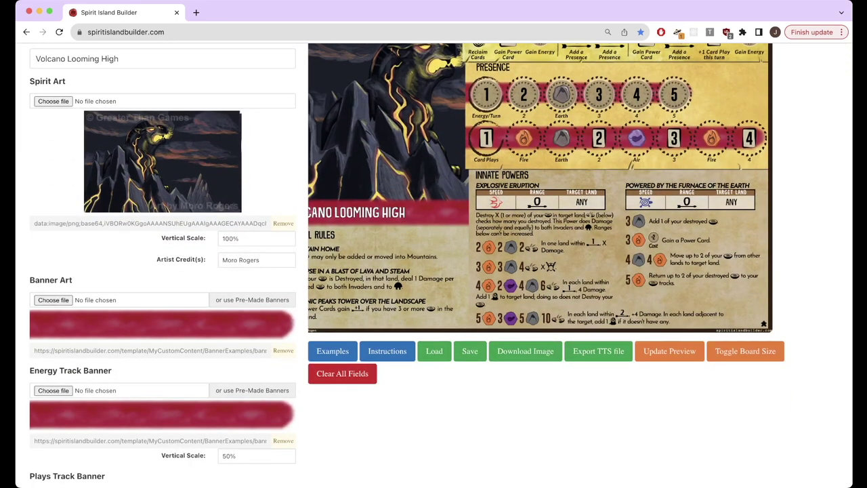
{"action": "scroll", "coordinate": [433, 271], "scroll_direction": "down", "scroll_amount": 2}
{"action": "scroll", "coordinate": [163, 271], "scroll_direction": "up", "scroll_amount": 5}
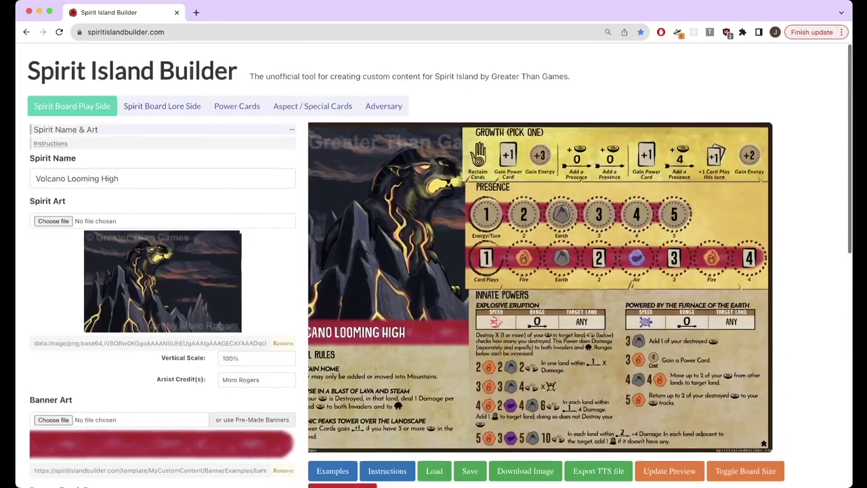
{"action": "left_click", "coordinate": [163, 117]}
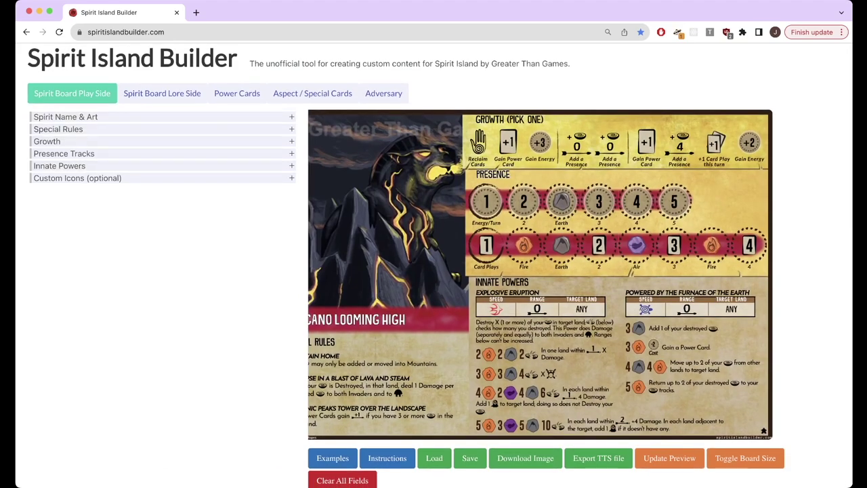
Expand the Growth section, open its instructions, and read how Growth Sets, Groups and Actions and the supported actions table work.
{"action": "left_click", "coordinate": [54, 142]}
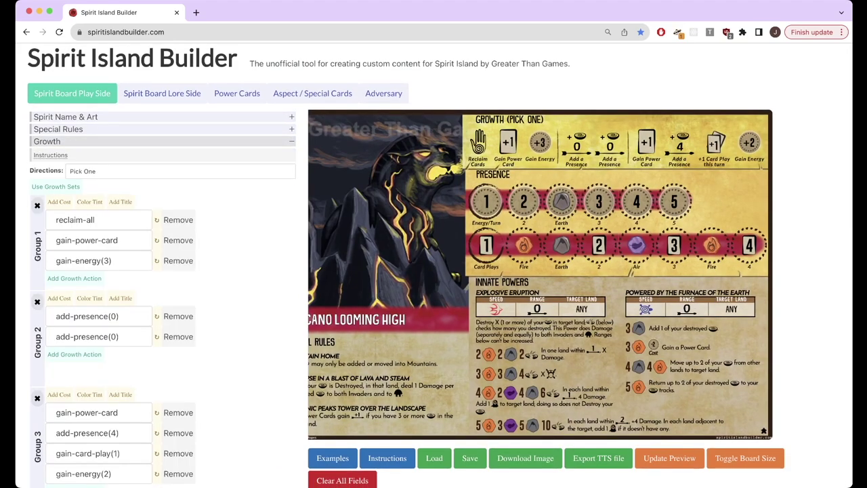
{"action": "left_click", "coordinate": [51, 154]}
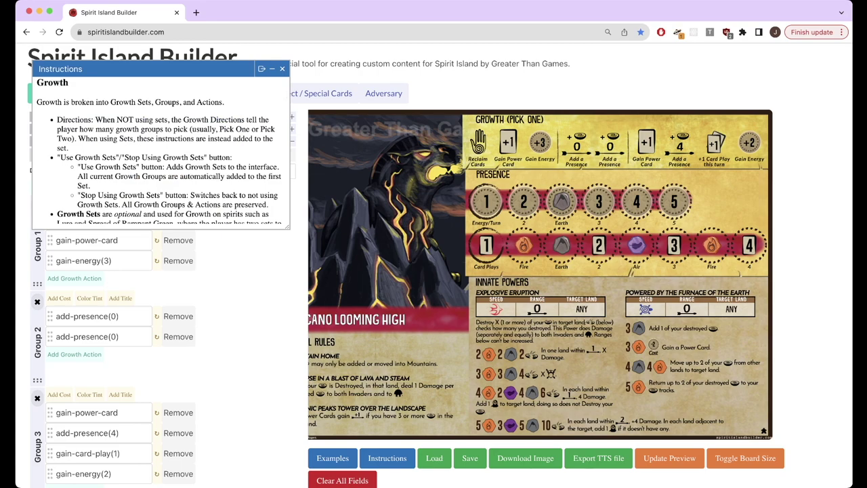
{"action": "scroll", "coordinate": [163, 153], "scroll_direction": "down", "scroll_amount": 10}
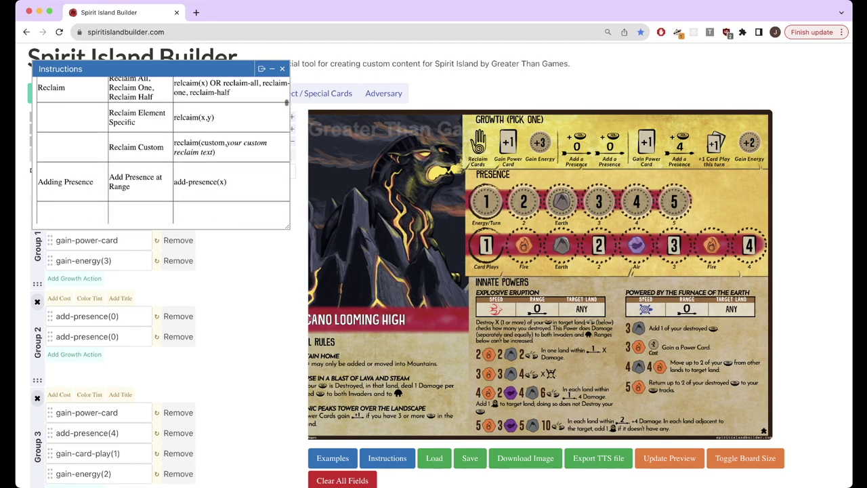
{"action": "scroll", "coordinate": [162, 153], "scroll_direction": "up", "scroll_amount": 4}
{"action": "scroll", "coordinate": [162, 152], "scroll_direction": "up", "scroll_amount": 1}
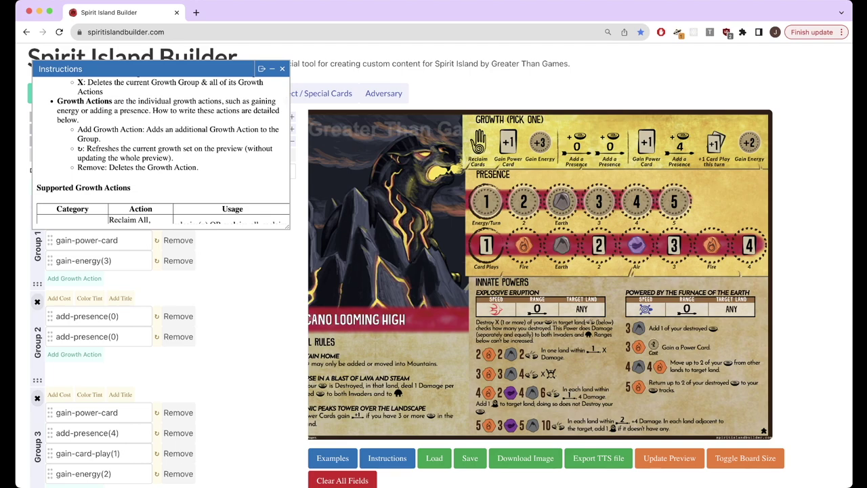
{"action": "scroll", "coordinate": [162, 152], "scroll_direction": "up", "scroll_amount": 2}
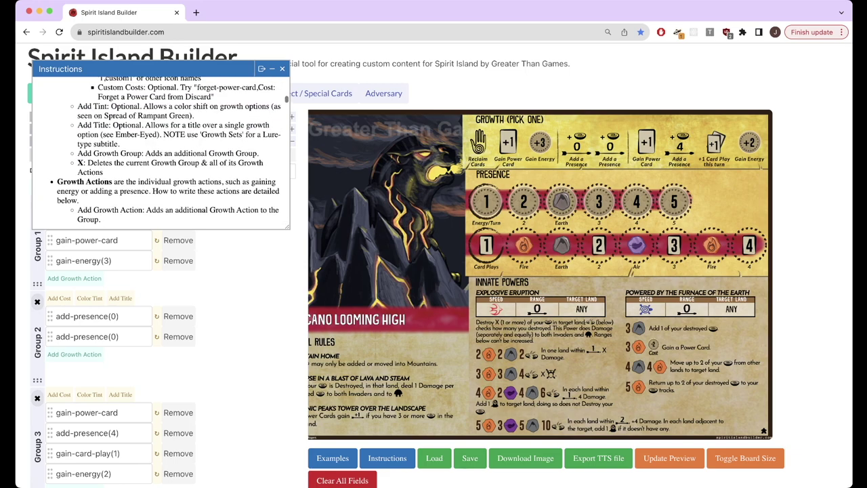
{"action": "scroll", "coordinate": [162, 152], "scroll_direction": "down", "scroll_amount": 10}
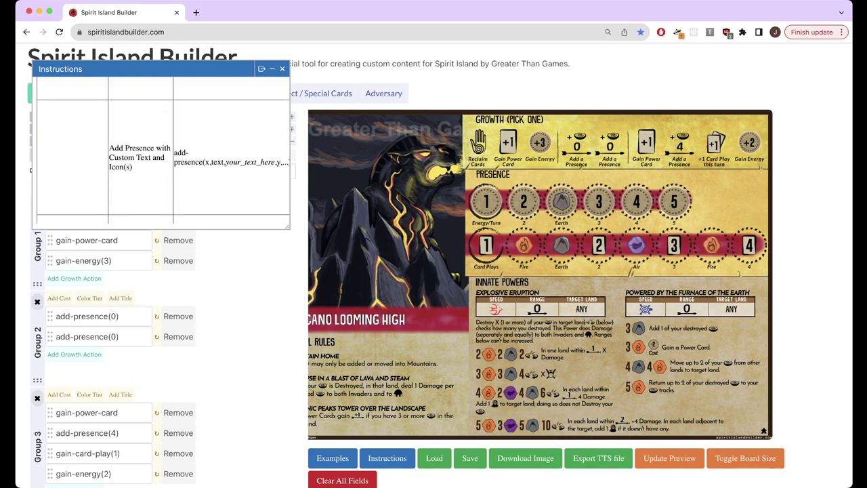
{"action": "scroll", "coordinate": [163, 152], "scroll_direction": "up", "scroll_amount": 3}
{"action": "scroll", "coordinate": [163, 151], "scroll_direction": "up", "scroll_amount": 5}
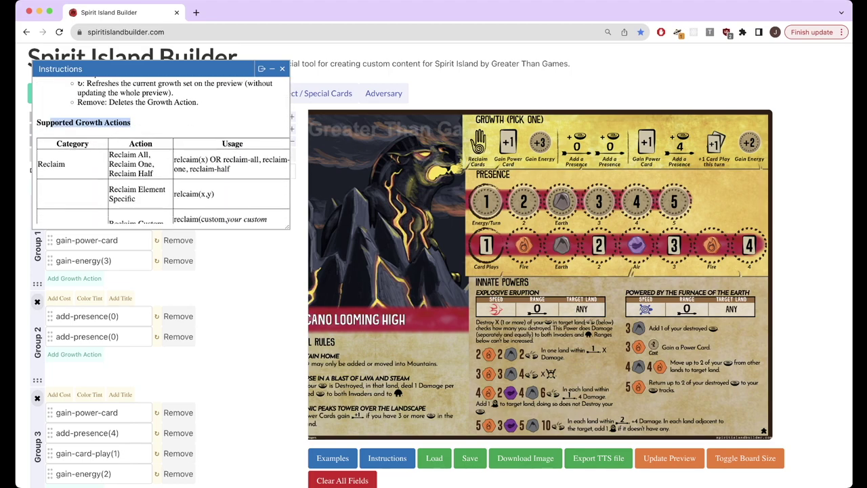
{"action": "scroll", "coordinate": [162, 150], "scroll_direction": "down", "scroll_amount": 3}
{"action": "scroll", "coordinate": [163, 150], "scroll_direction": "up", "scroll_amount": 3}
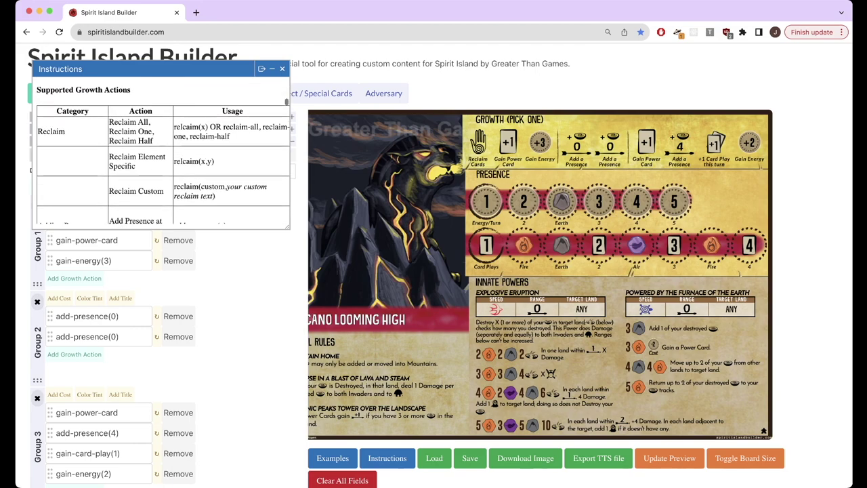
{"action": "scroll", "coordinate": [162, 150], "scroll_direction": "down", "scroll_amount": 1}
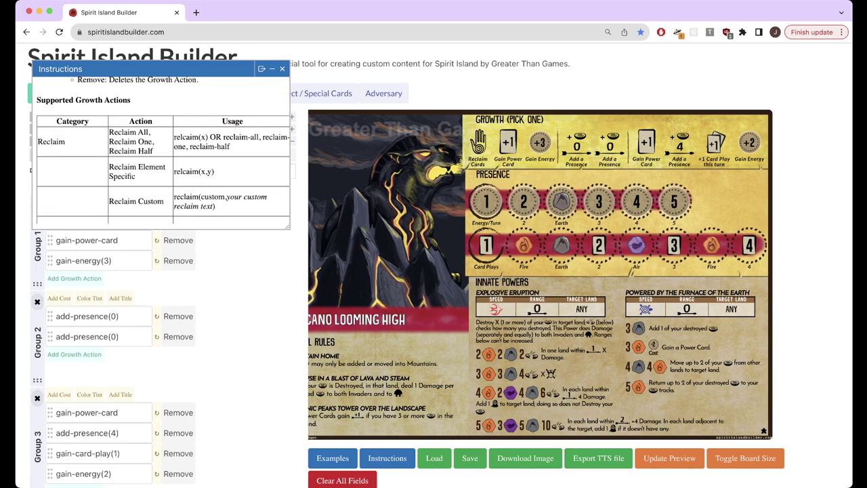
Examine the usage codes for the Reclaim actions in the Supported Growth Actions table, highlighting the alternative ways to write them.
{"action": "left_click_drag", "start_coordinate": [183, 137], "coordinate": [228, 136]}
{"action": "left_click", "coordinate": [216, 138]}
{"action": "scroll", "coordinate": [216, 138], "scroll_direction": "up", "scroll_amount": 1}
{"action": "scroll", "coordinate": [216, 137], "scroll_direction": "right", "scroll_amount": 1}
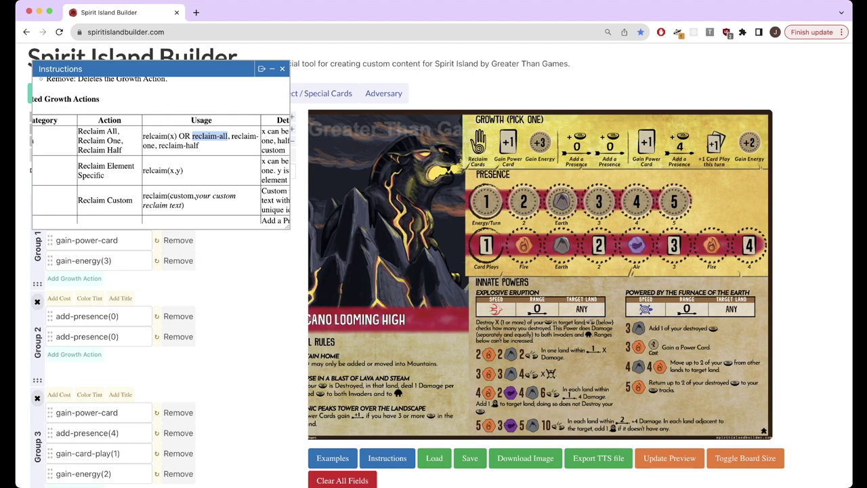
{"action": "left_click", "coordinate": [229, 137]}
{"action": "left_click_drag", "start_coordinate": [232, 137], "coordinate": [199, 145]}
{"action": "left_click", "coordinate": [155, 146]}
{"action": "left_click", "coordinate": [199, 145]}
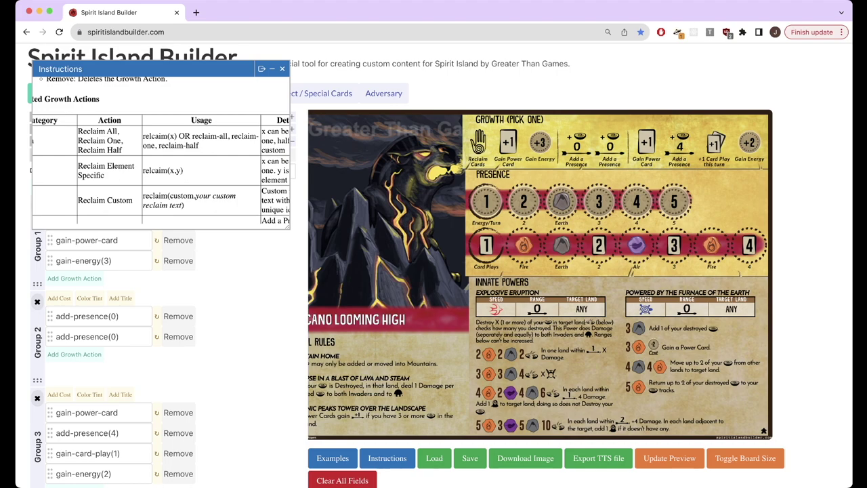
{"action": "left_click_drag", "start_coordinate": [143, 136], "coordinate": [174, 136]}
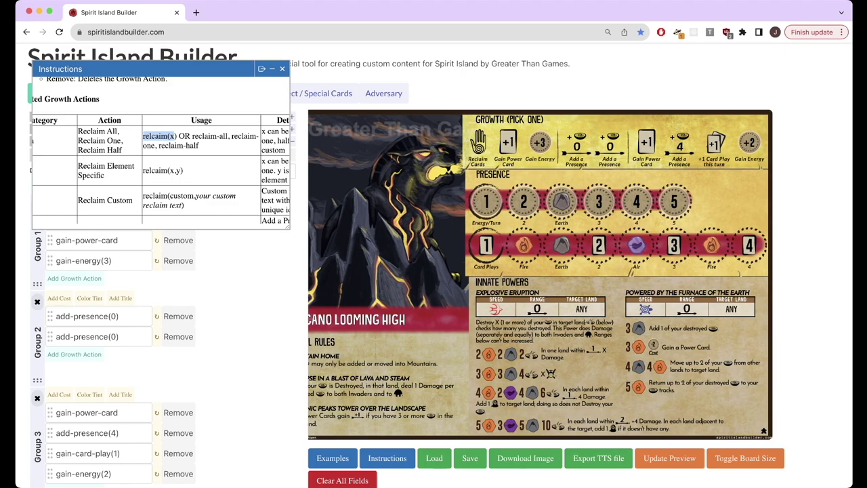
Read through the remaining supported growth actions to the Custom text and icon codes, and close the instructions.
{"action": "scroll", "coordinate": [162, 149], "scroll_direction": "down", "scroll_amount": 10}
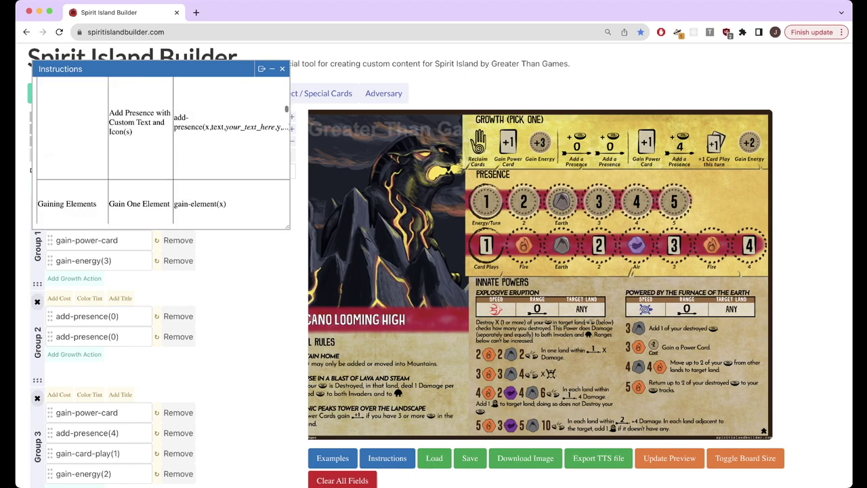
{"action": "scroll", "coordinate": [162, 149], "scroll_direction": "down", "scroll_amount": 10}
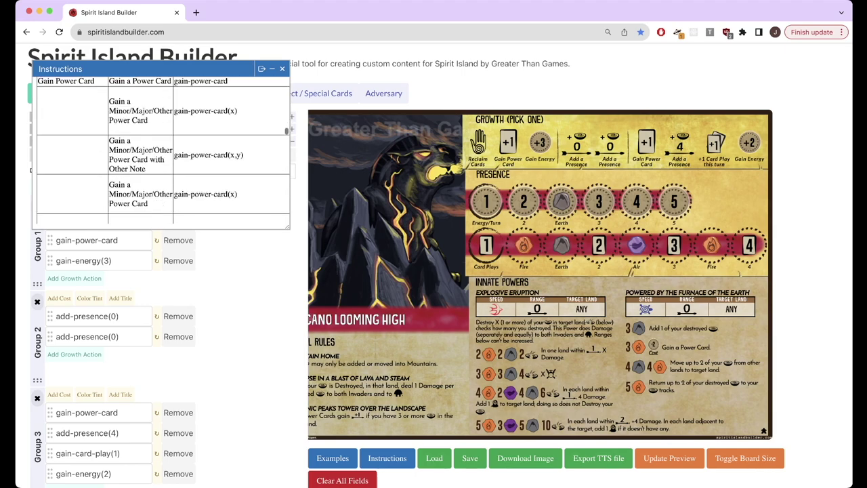
{"action": "scroll", "coordinate": [162, 149], "scroll_direction": "down", "scroll_amount": 10}
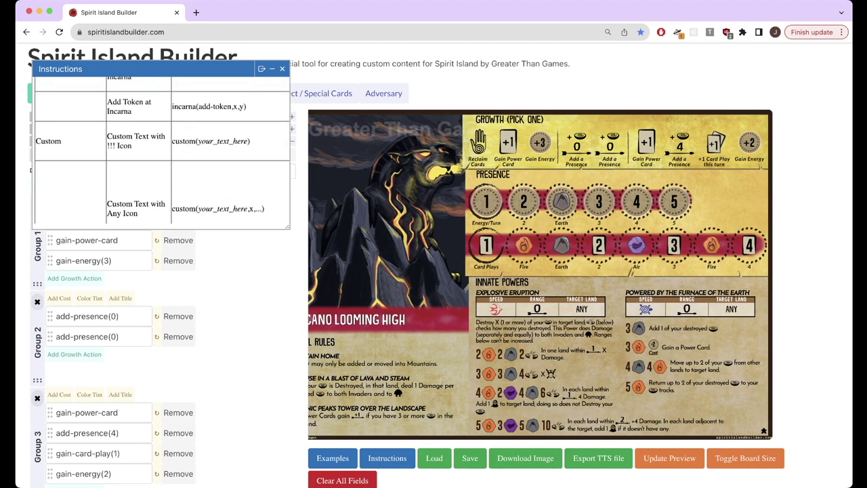
{"action": "triple_click", "coordinate": [211, 141]}
{"action": "left_click", "coordinate": [212, 140]}
{"action": "scroll", "coordinate": [163, 149], "scroll_direction": "down", "scroll_amount": 3}
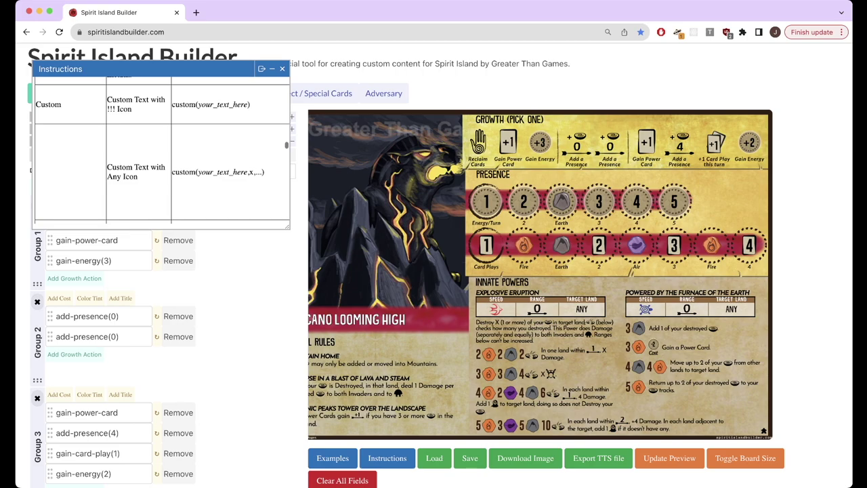
{"action": "left_click_drag", "start_coordinate": [196, 172], "coordinate": [229, 173]}
{"action": "left_click", "coordinate": [229, 173]}
{"action": "scroll", "coordinate": [223, 169], "scroll_direction": "down", "scroll_amount": 3}
{"action": "scroll", "coordinate": [224, 169], "scroll_direction": "up", "scroll_amount": 2}
{"action": "left_click", "coordinate": [282, 68]}
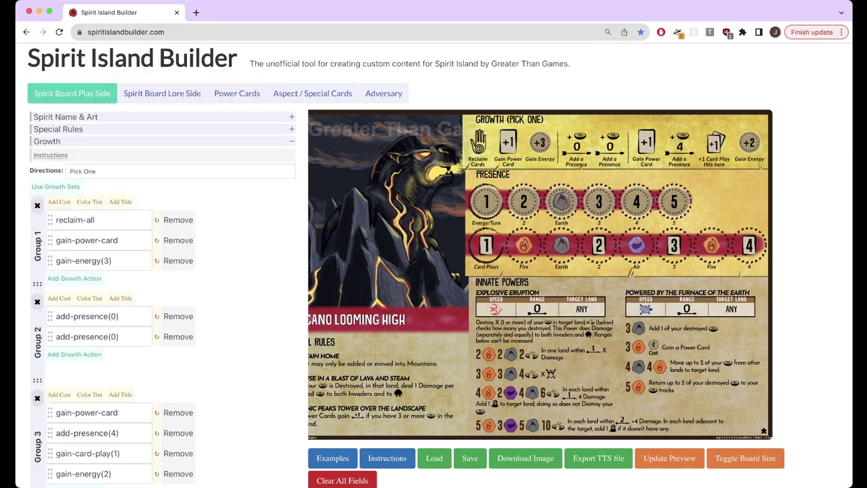
Expand the optional Custom Icons section, add one custom icon slot, and return to the builder's main view.
{"action": "scroll", "coordinate": [223, 271], "scroll_direction": "down", "scroll_amount": 3}
{"action": "left_click", "coordinate": [163, 450]}
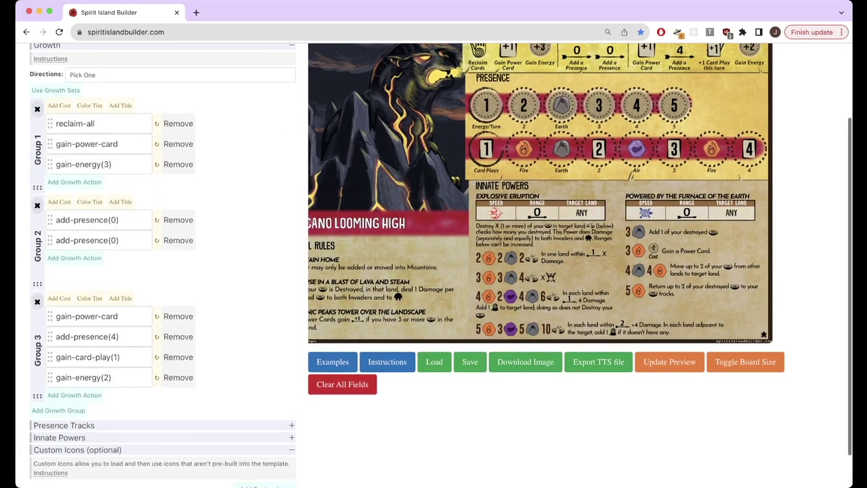
{"action": "scroll", "coordinate": [162, 447], "scroll_direction": "down", "scroll_amount": 2}
{"action": "left_click", "coordinate": [264, 447]}
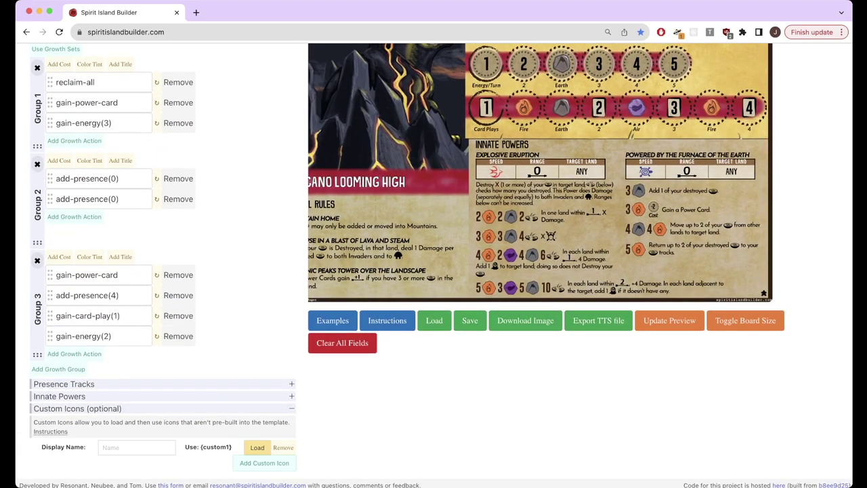
{"action": "scroll", "coordinate": [264, 448], "scroll_direction": "down", "scroll_amount": 1}
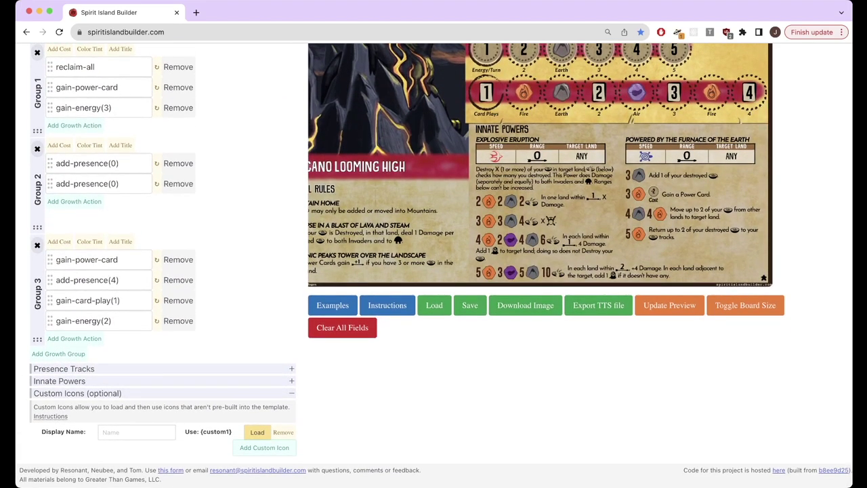
{"action": "scroll", "coordinate": [434, 271], "scroll_direction": "up", "scroll_amount": 5}
{"action": "scroll", "coordinate": [433, 271], "scroll_direction": "down", "scroll_amount": 1}
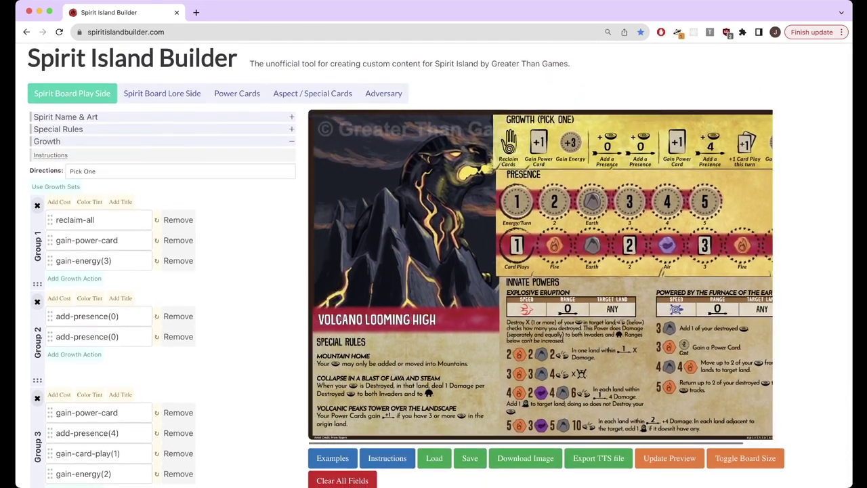
Look over the growth groups down to the Custom Icons section, and collapse the Growth section.
{"action": "scroll", "coordinate": [434, 271], "scroll_direction": "down", "scroll_amount": 5}
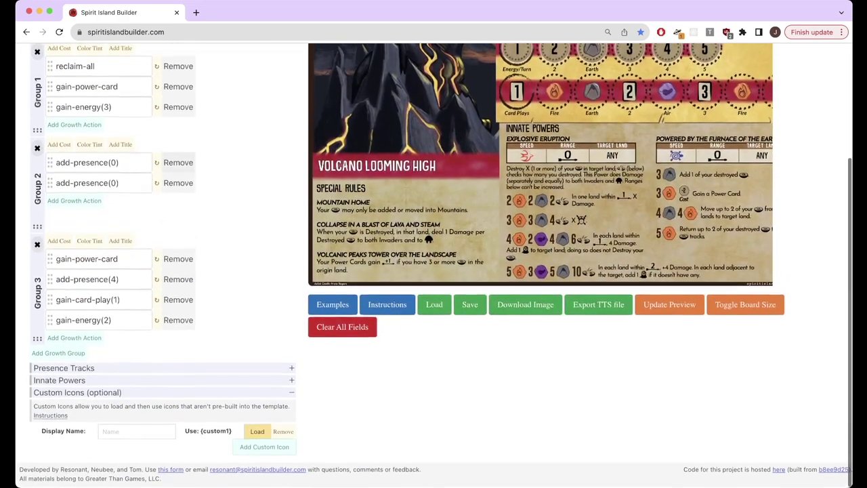
{"action": "scroll", "coordinate": [433, 271], "scroll_direction": "up", "scroll_amount": 5}
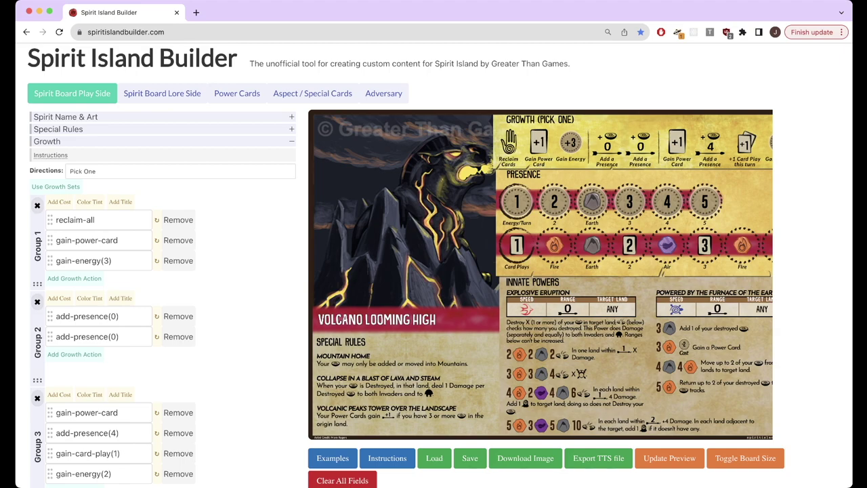
{"action": "left_click", "coordinate": [162, 142]}
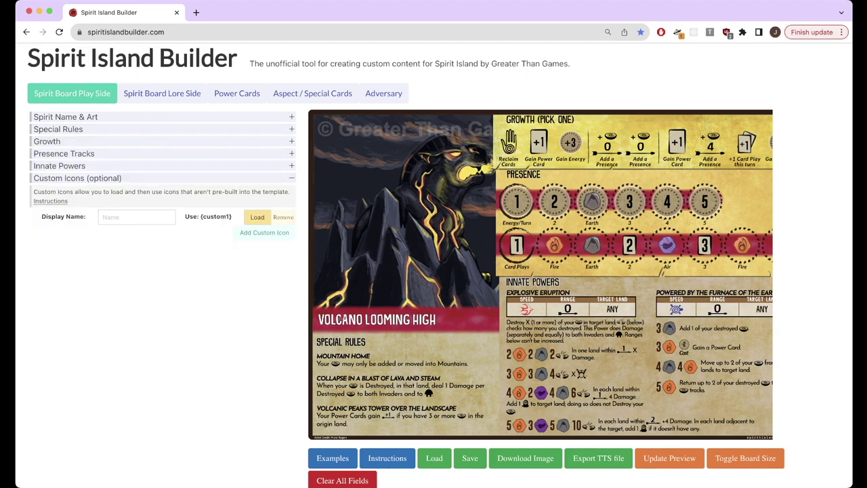
Switch to the Spirit Board Lore Side, view the Name, Art and Lore fields, and collapse that section again.
{"action": "left_click", "coordinate": [162, 93]}
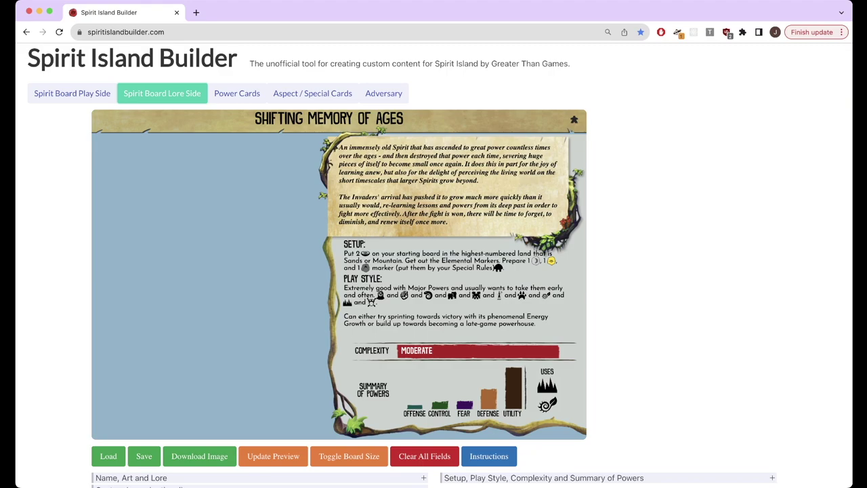
{"action": "scroll", "coordinate": [259, 339], "scroll_direction": "down", "scroll_amount": 2}
{"action": "left_click", "coordinate": [259, 390]}
{"action": "scroll", "coordinate": [259, 390], "scroll_direction": "down", "scroll_amount": 2}
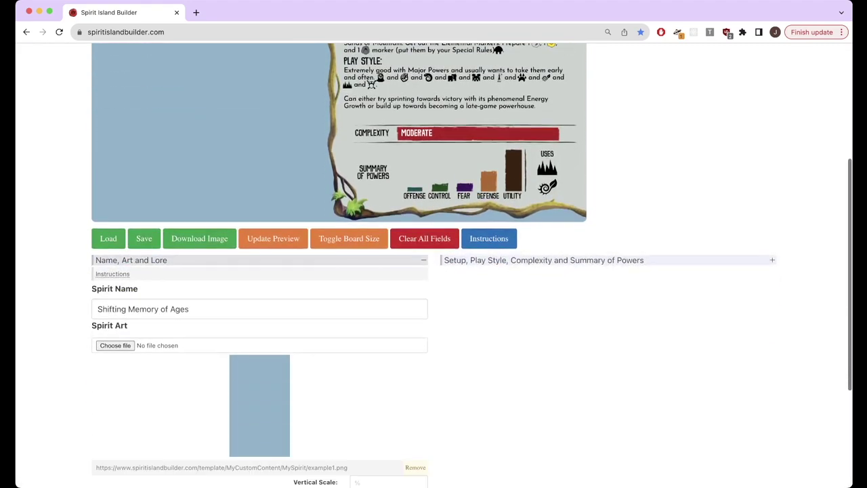
{"action": "left_click", "coordinate": [259, 260]}
Expand the Setup, Play Style, Complexity and Summary of Powers section and compare its fields with the lore board preview.
{"action": "left_click", "coordinate": [607, 390]}
{"action": "scroll", "coordinate": [608, 390], "scroll_direction": "down", "scroll_amount": 2}
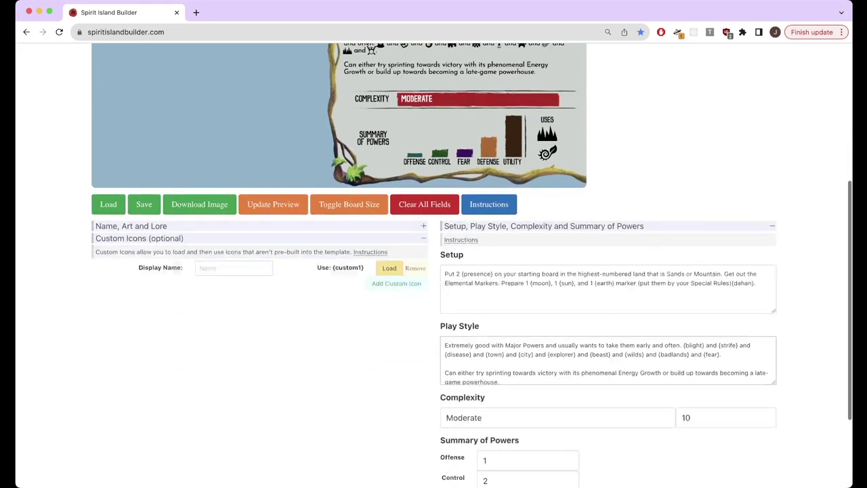
{"action": "scroll", "coordinate": [609, 359], "scroll_direction": "down", "scroll_amount": 4}
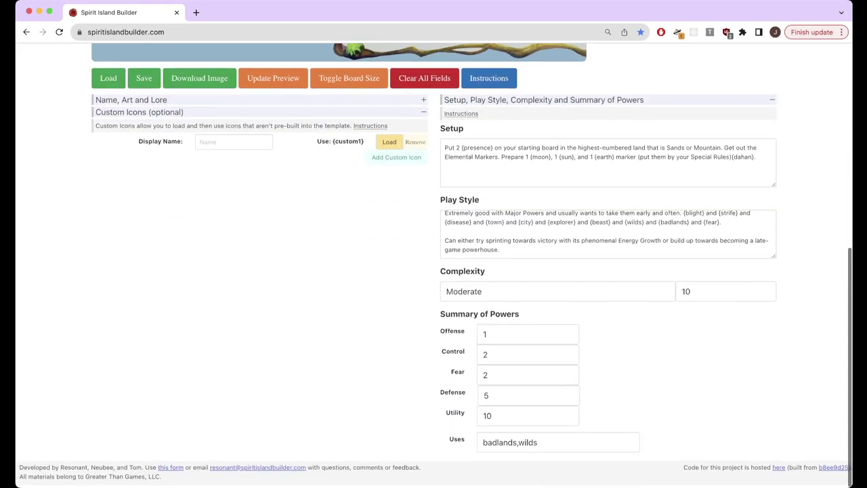
{"action": "left_click", "coordinate": [257, 112]}
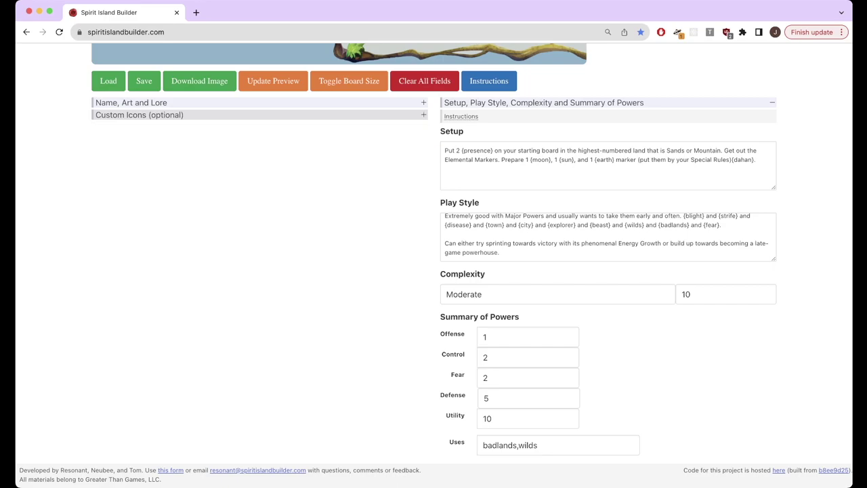
{"action": "left_click", "coordinate": [260, 115]}
{"action": "scroll", "coordinate": [433, 266], "scroll_direction": "up", "scroll_amount": 4}
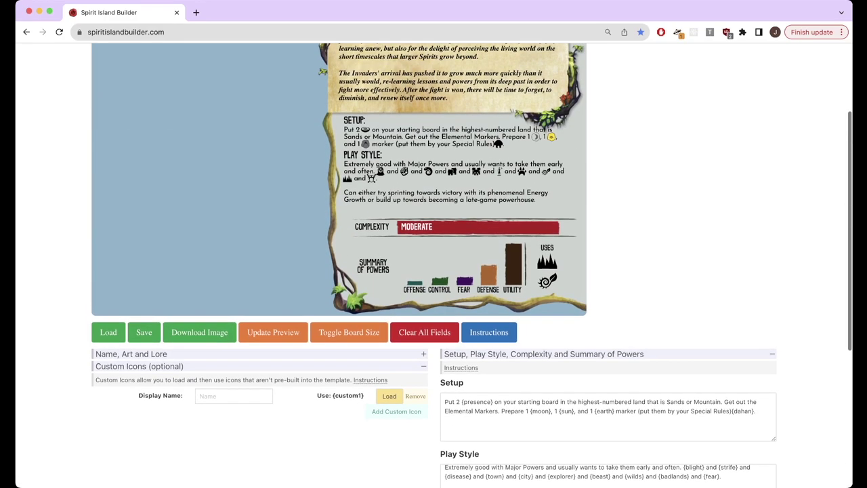
{"action": "scroll", "coordinate": [433, 271], "scroll_direction": "down", "scroll_amount": 3}
{"action": "scroll", "coordinate": [434, 270], "scroll_direction": "up", "scroll_amount": 6}
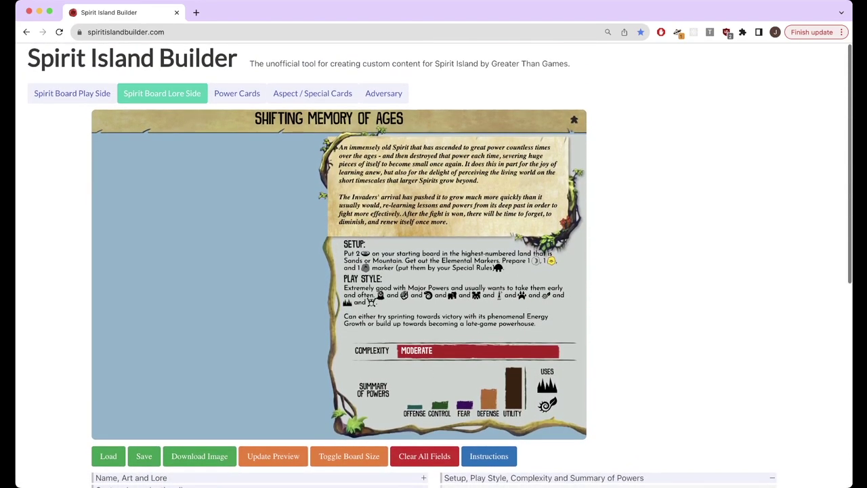
Open the Power Cards builder and look over the four example cards and their editing sections.
{"action": "left_click", "coordinate": [237, 92]}
{"action": "scroll", "coordinate": [237, 92], "scroll_direction": "down", "scroll_amount": 1}
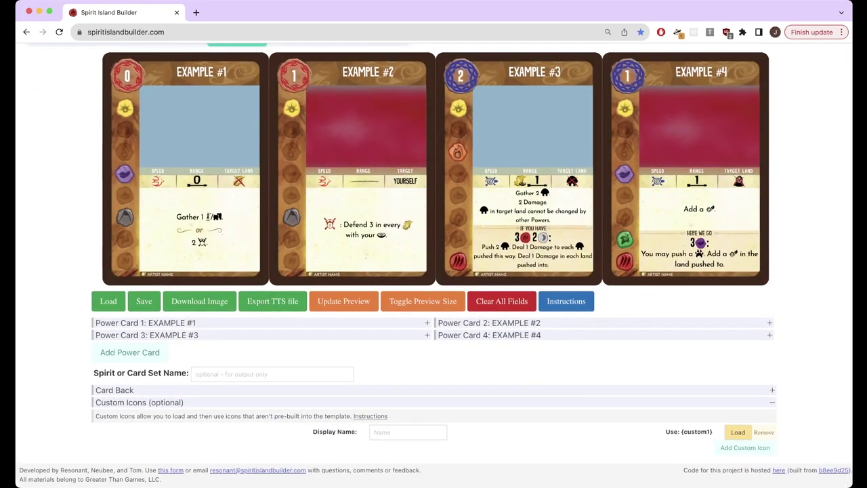
{"action": "scroll", "coordinate": [433, 204], "scroll_direction": "up", "scroll_amount": 1}
{"action": "scroll", "coordinate": [434, 271], "scroll_direction": "down", "scroll_amount": 1}
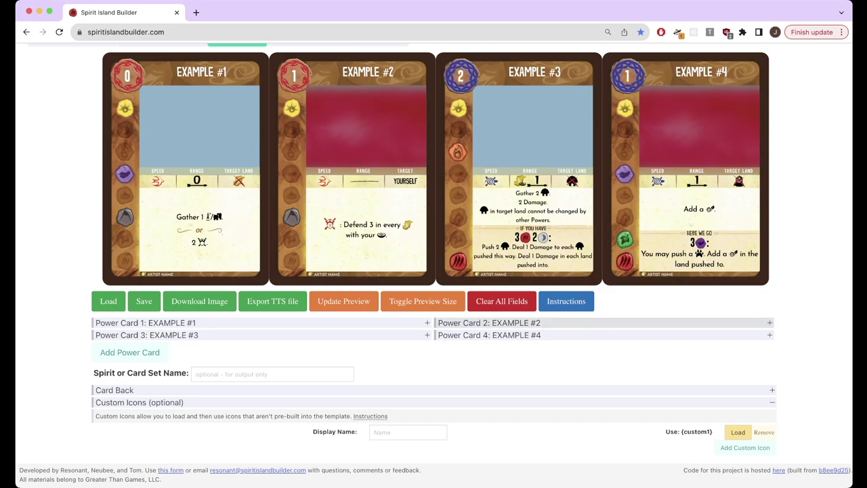
{"action": "scroll", "coordinate": [488, 322], "scroll_direction": "up", "scroll_amount": 1}
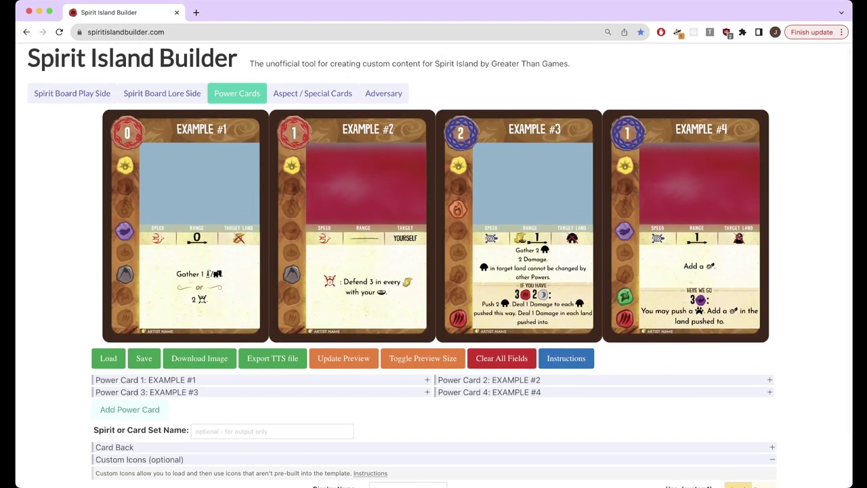
{"action": "scroll", "coordinate": [487, 322], "scroll_direction": "down", "scroll_amount": 1}
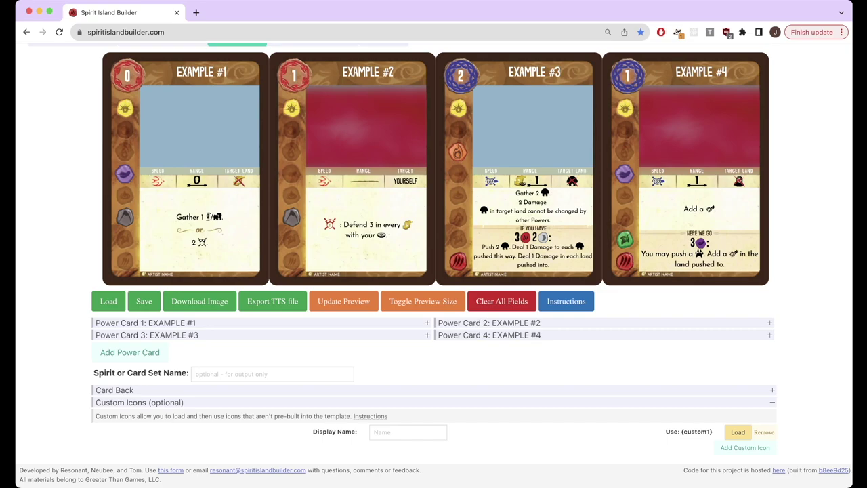
{"action": "scroll", "coordinate": [433, 264], "scroll_direction": "up", "scroll_amount": 1}
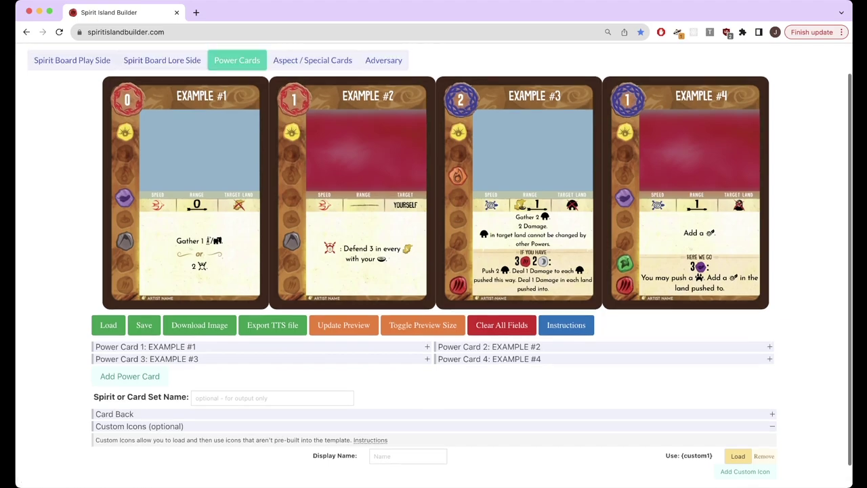
View the Aspect / Special Cards and Adversary builders, and return to the Spirit Board Play Side.
{"action": "left_click", "coordinate": [312, 94]}
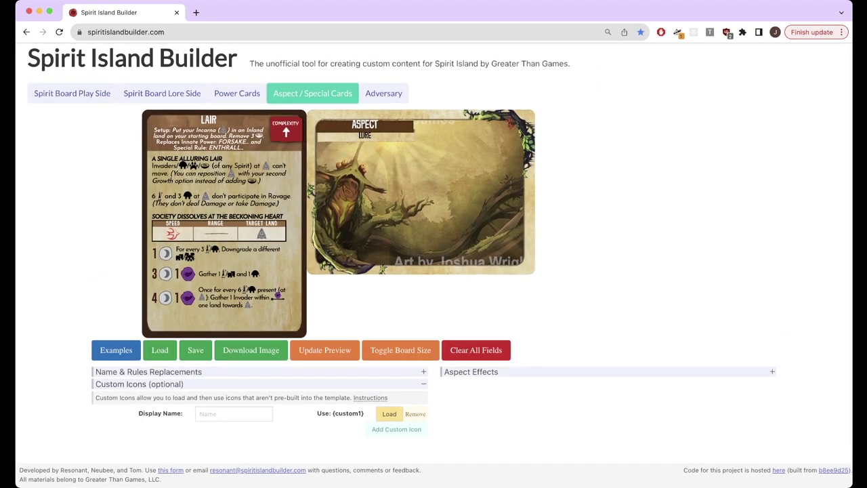
{"action": "left_click", "coordinate": [383, 94]}
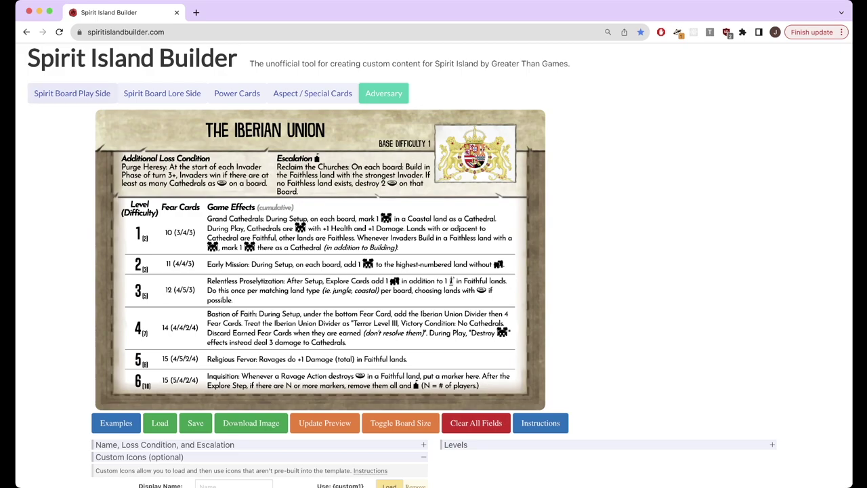
{"action": "left_click", "coordinate": [72, 93]}
{"action": "scroll", "coordinate": [540, 274], "scroll_direction": "right", "scroll_amount": 1}
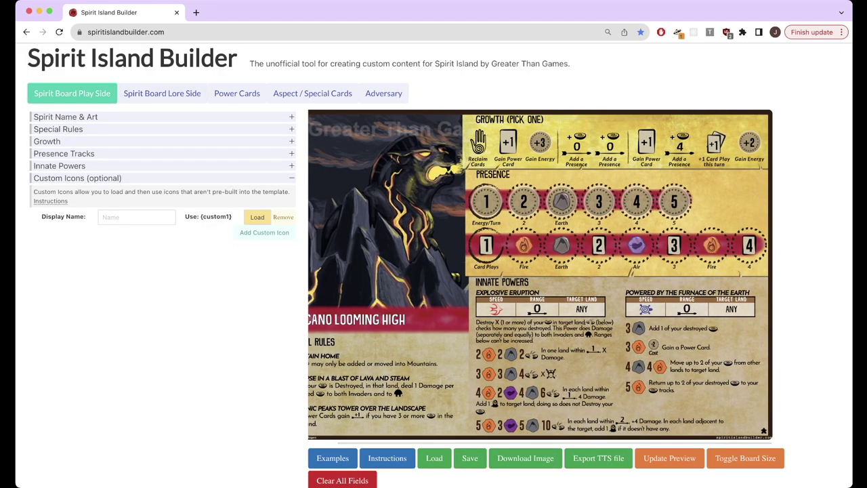
{"action": "scroll", "coordinate": [434, 268], "scroll_direction": "down", "scroll_amount": 1}
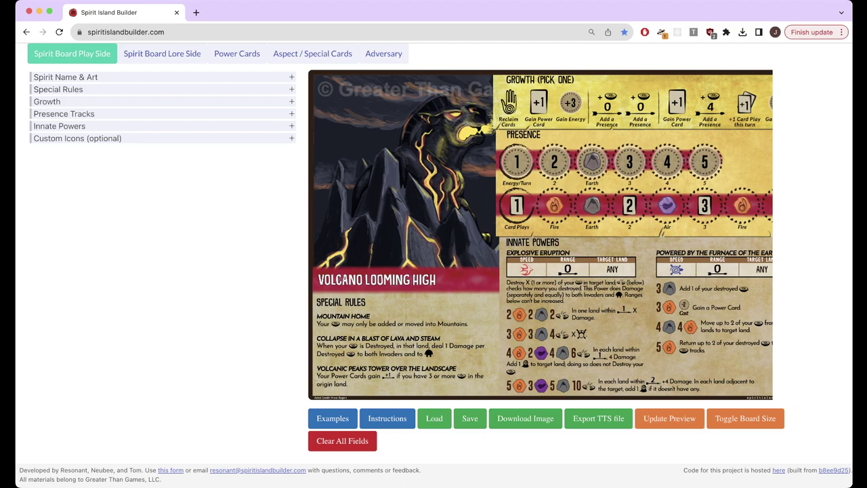
Revisit the lore side, power card, aspect and adversary builders to compare their save and export options, ending on the play side.
{"action": "left_click", "coordinate": [162, 53]}
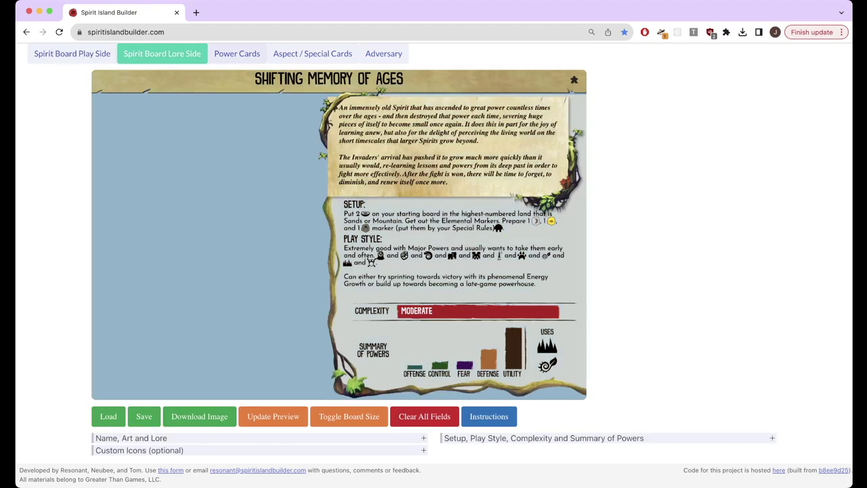
{"action": "left_click", "coordinate": [237, 53]}
{"action": "left_click", "coordinate": [313, 93]}
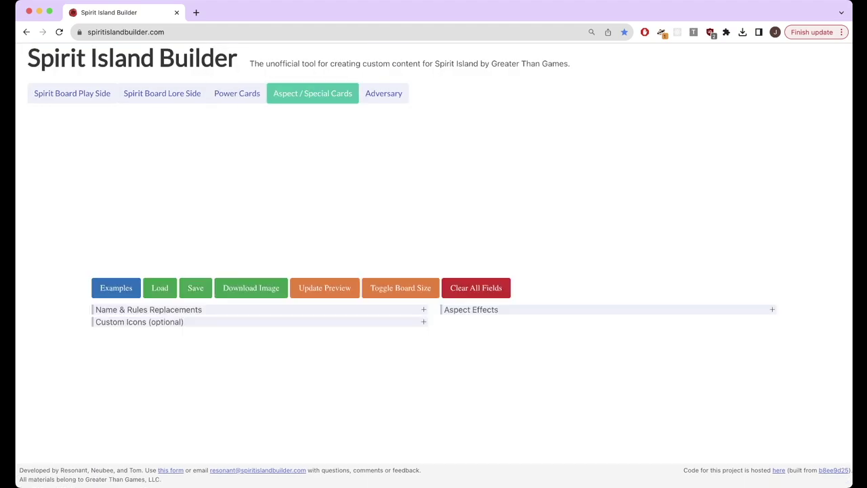
{"action": "left_click", "coordinate": [383, 92]}
{"action": "left_click", "coordinate": [162, 93]}
{"action": "scroll", "coordinate": [338, 244], "scroll_direction": "down", "scroll_amount": 2}
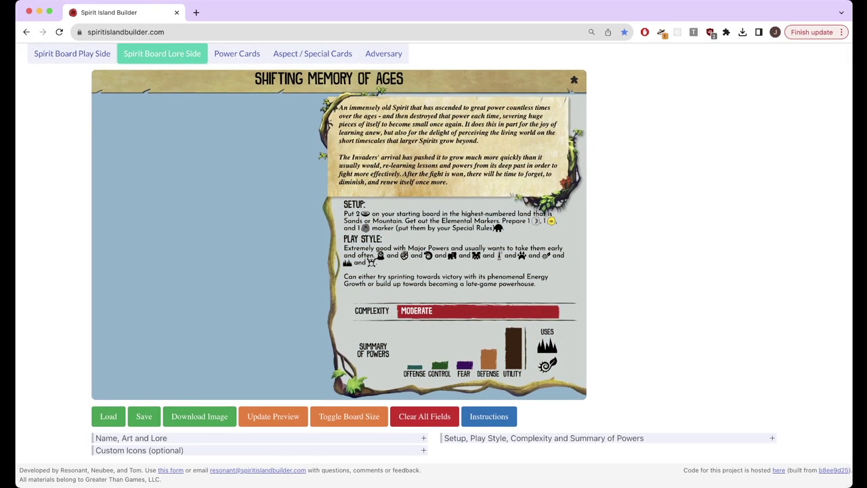
{"action": "left_click", "coordinate": [72, 54]}
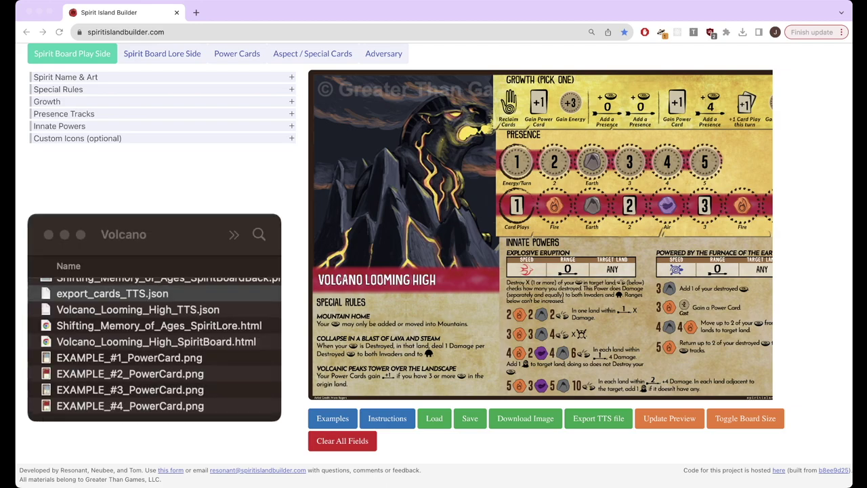
Look through the Volcano folder and point out the saved HTML files for the spirit lore, spirit board and power cards.
{"action": "scroll", "coordinate": [154, 348], "scroll_direction": "up", "scroll_amount": 1}
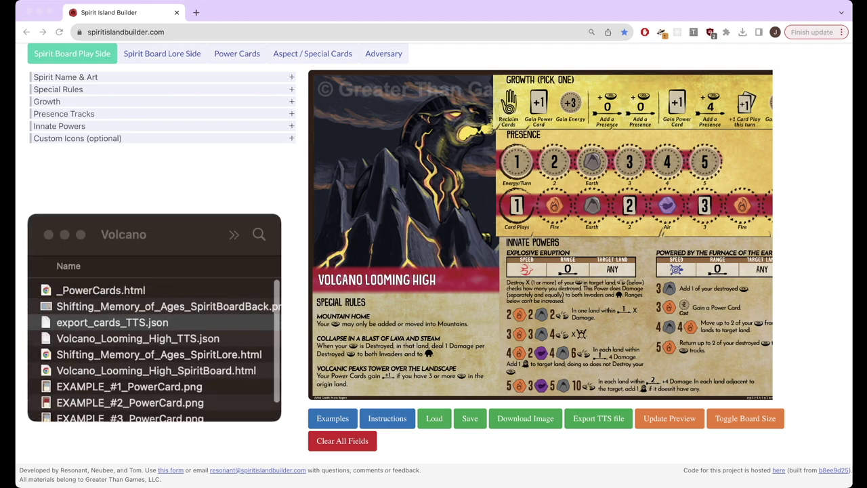
{"action": "scroll", "coordinate": [154, 349], "scroll_direction": "down", "scroll_amount": 1}
{"action": "scroll", "coordinate": [155, 349], "scroll_direction": "up", "scroll_amount": 1}
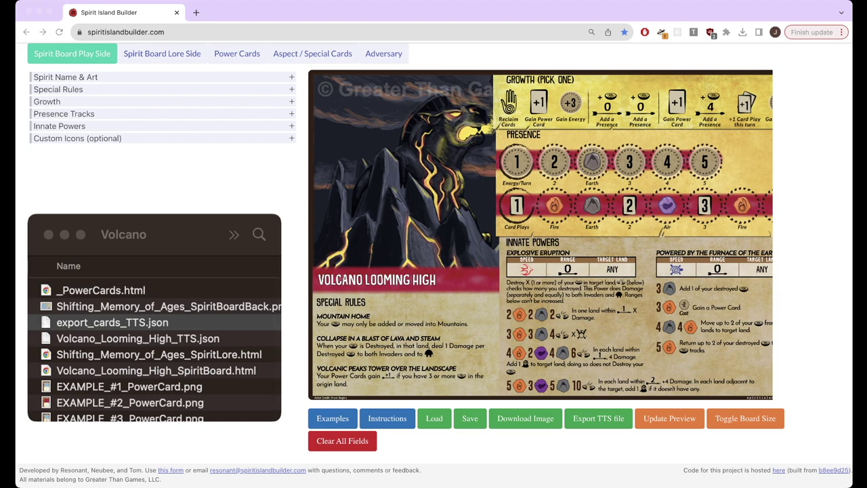
{"action": "left_click", "coordinate": [113, 322]}
{"action": "left_click", "coordinate": [159, 354]}
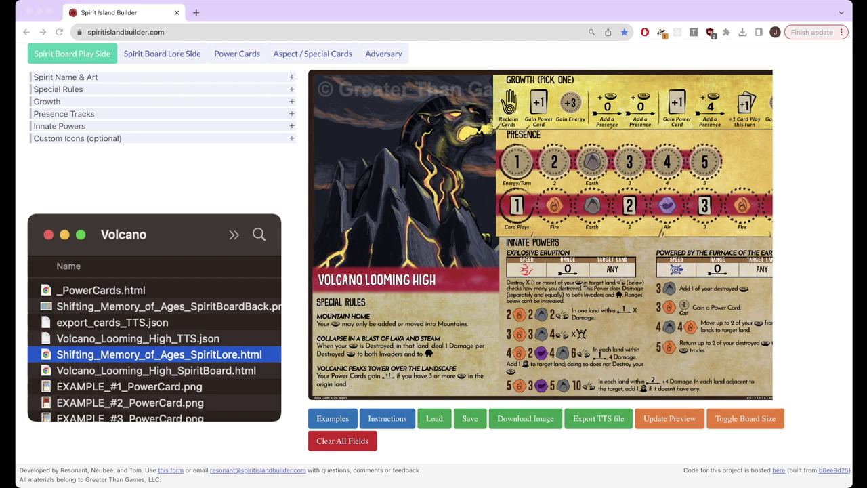
{"action": "left_click", "coordinate": [156, 370]}
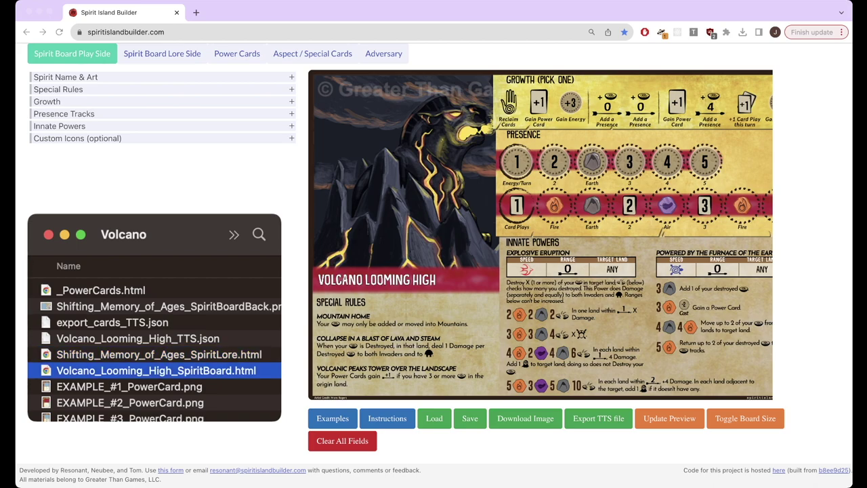
{"action": "left_click", "coordinate": [101, 291]}
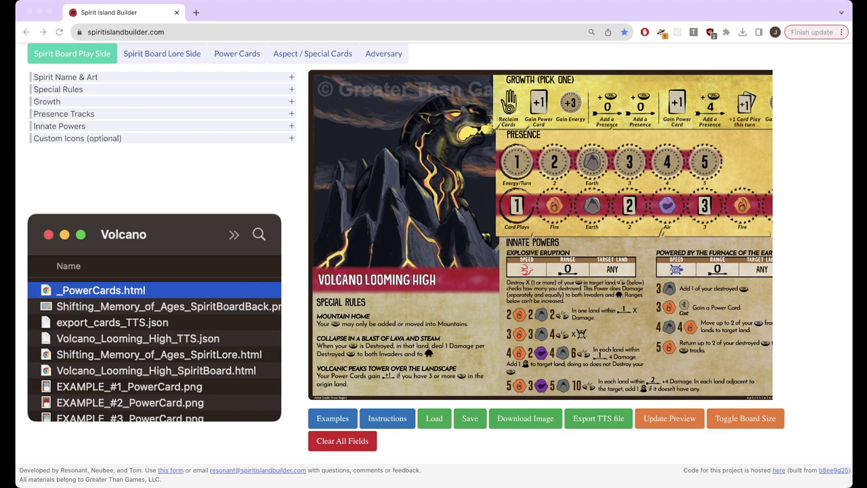
Point out the downloaded images in the Volcano folder, from the spirit board back to the EXAMPLE_#4 power card.
{"action": "scroll", "coordinate": [155, 345], "scroll_direction": "right", "scroll_amount": 1}
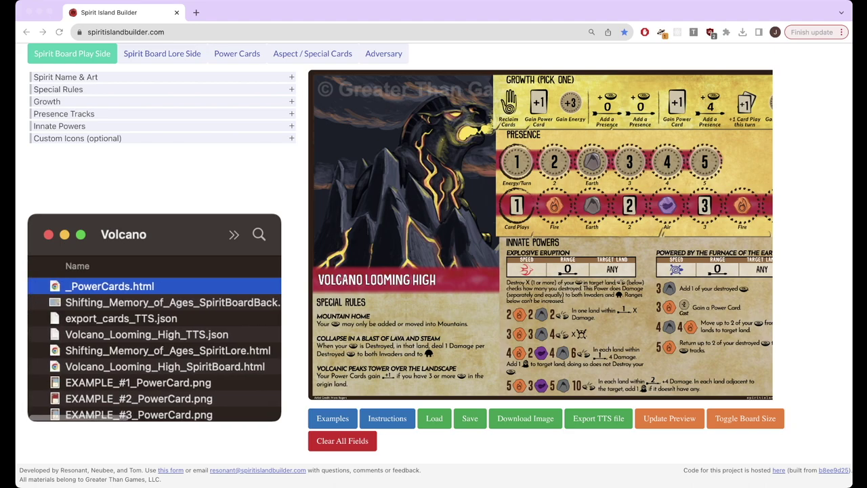
{"action": "scroll", "coordinate": [154, 349], "scroll_direction": "down", "scroll_amount": 1}
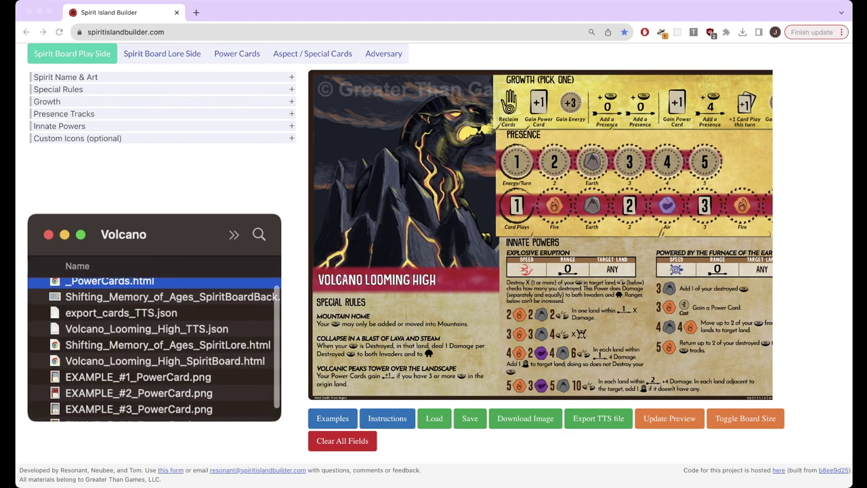
{"action": "scroll", "coordinate": [154, 349], "scroll_direction": "right", "scroll_amount": 1}
{"action": "scroll", "coordinate": [154, 349], "scroll_direction": "up", "scroll_amount": 1}
{"action": "left_click", "coordinate": [150, 306]}
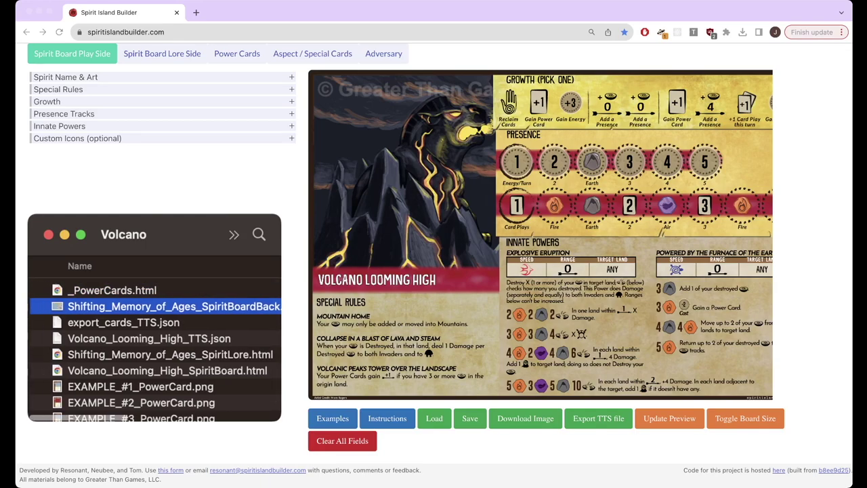
{"action": "scroll", "coordinate": [154, 339], "scroll_direction": "down", "scroll_amount": 2}
{"action": "key", "text": "Down"}
{"action": "key", "text": "Down"}
{"action": "key", "text": "Down"}
{"action": "key", "text": "Down"}
{"action": "key", "text": "Down"}
{"action": "key", "text": "Down"}
{"action": "key", "text": "Down"}
{"action": "key", "text": "Down"}
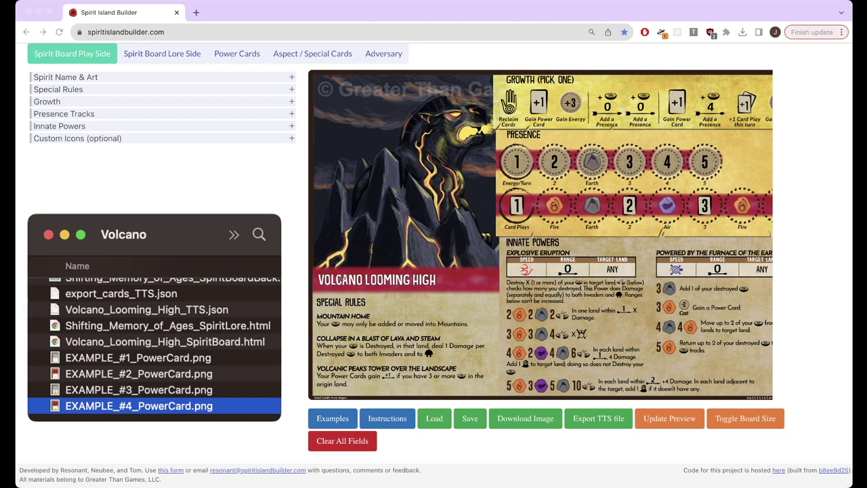
{"action": "scroll", "coordinate": [154, 349], "scroll_direction": "up", "scroll_amount": 2}
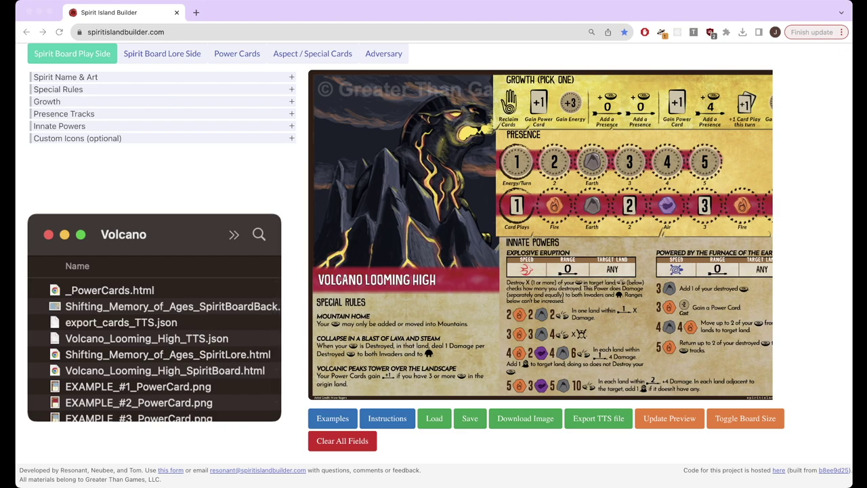
Highlight the Tabletop Simulator exports export_cards_TTS.json and Volcano_Looming_High_TTS.json in the Volcano folder.
{"action": "left_click", "coordinate": [121, 322]}
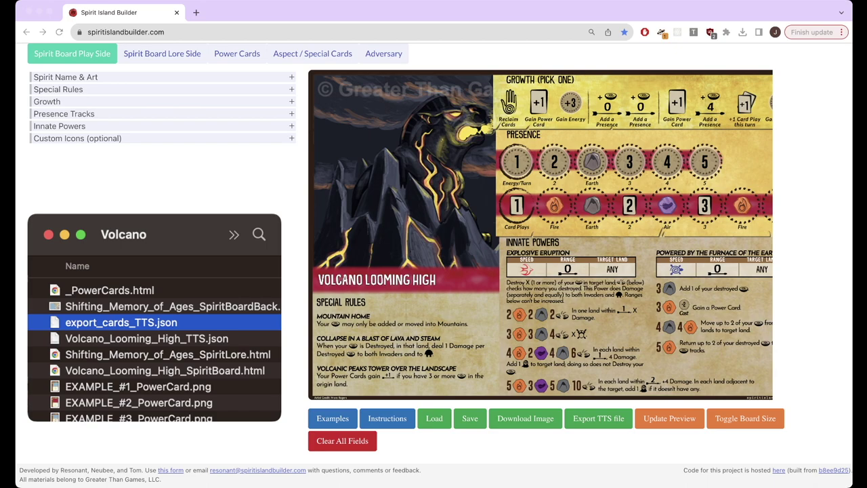
{"action": "key", "text": "Down"}
{"action": "key", "text": "Up"}
{"action": "key", "text": "Down"}
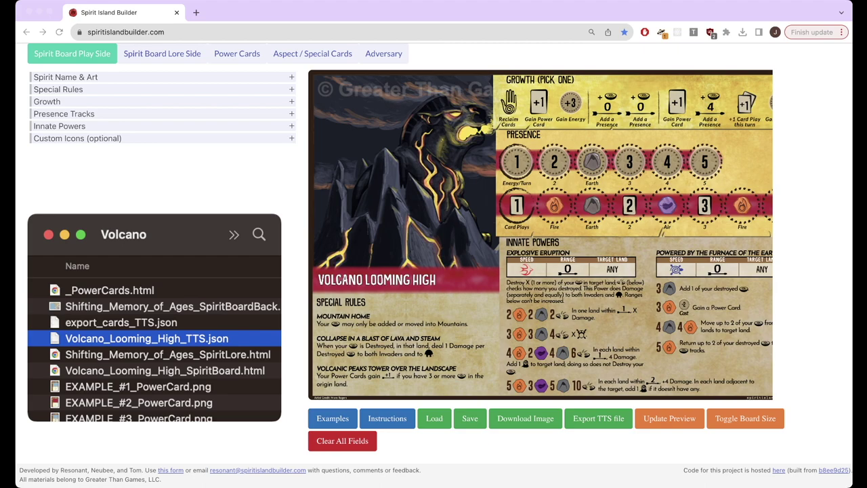
Highlight export_cards_TTS.json in the Volcano folder and switch to the Spirit Island table in Tabletop Simulator.
{"action": "left_click", "coordinate": [122, 322]}
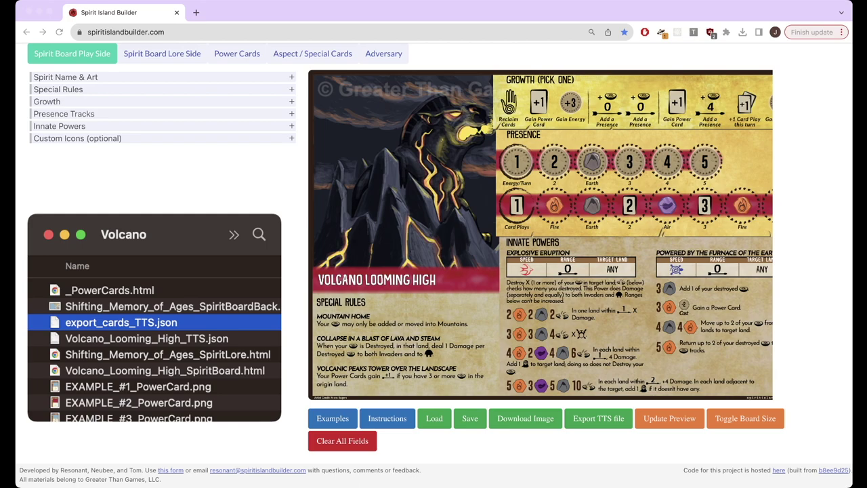
{"action": "scroll", "coordinate": [154, 349], "scroll_direction": "down", "scroll_amount": 2}
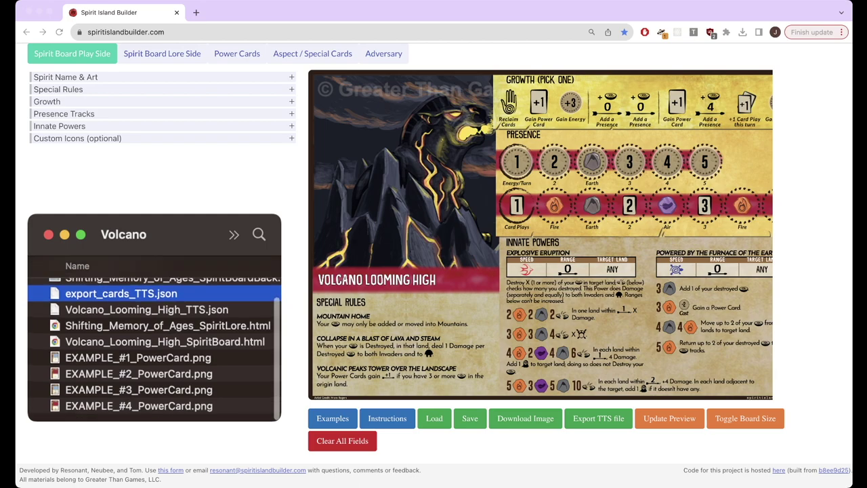
{"action": "key", "text": "super+Tab"}
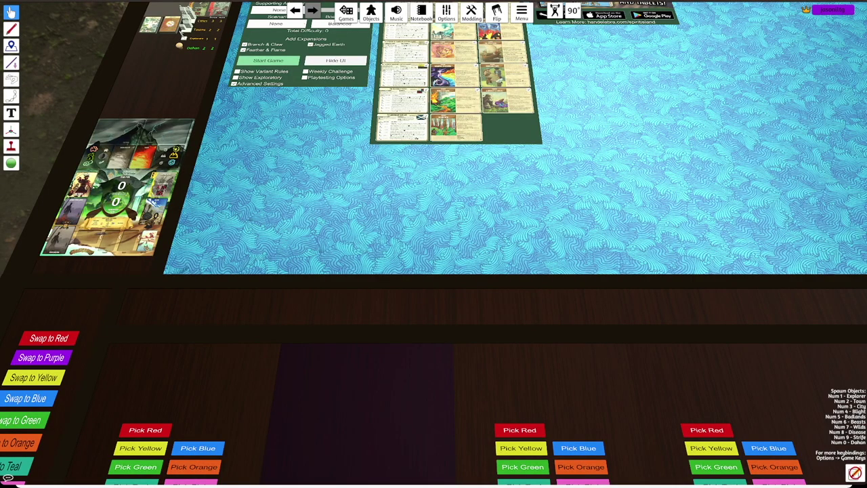
{"action": "scroll", "coordinate": [434, 244], "scroll_direction": "down", "scroll_amount": 5}
{"action": "scroll", "coordinate": [433, 243], "scroll_direction": "up", "scroll_amount": 3}
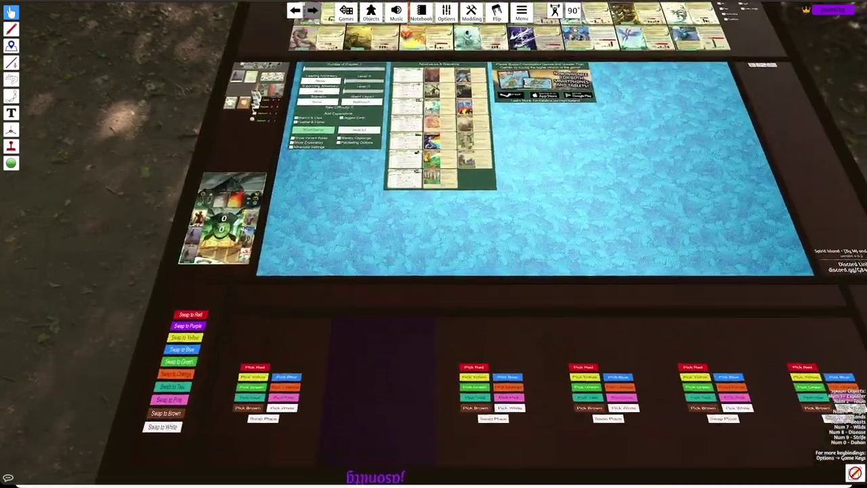
{"action": "scroll", "coordinate": [433, 244], "scroll_direction": "up", "scroll_amount": 2}
{"action": "scroll", "coordinate": [433, 244], "scroll_direction": "up", "scroll_amount": 4}
{"action": "scroll", "coordinate": [433, 244], "scroll_direction": "down", "scroll_amount": 2}
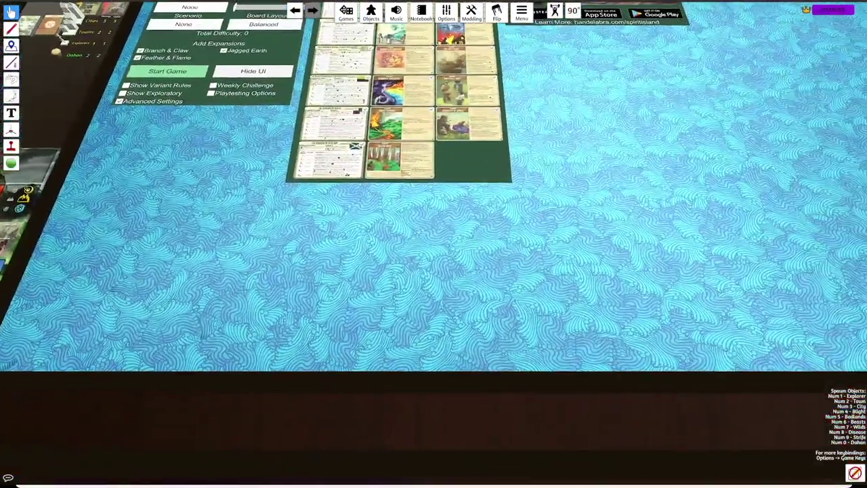
{"action": "key", "text": "s"}
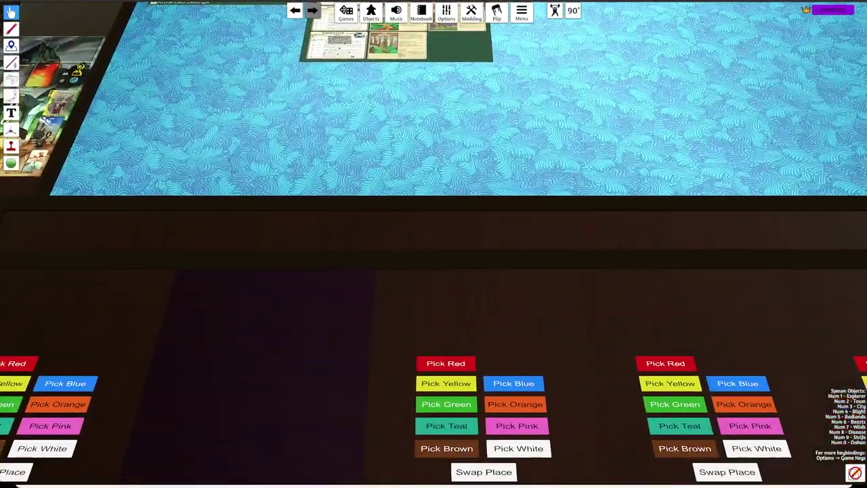
Additively load the saved Volcano Looming High spirit board export onto the Spirit Island table.
{"action": "left_click", "coordinate": [346, 13]}
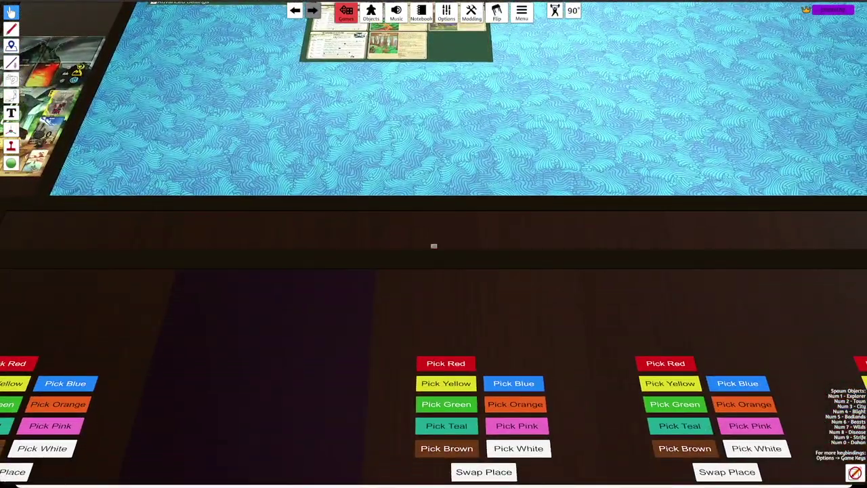
{"action": "left_click", "coordinate": [346, 12]}
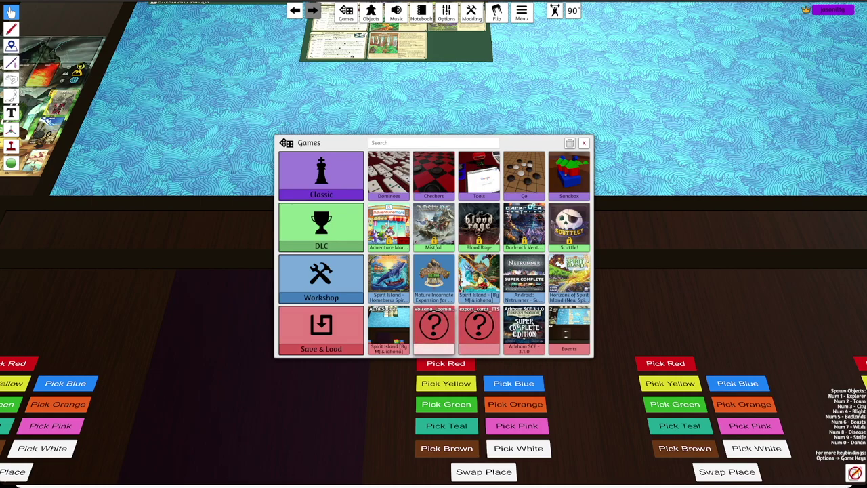
{"action": "left_click", "coordinate": [448, 312]}
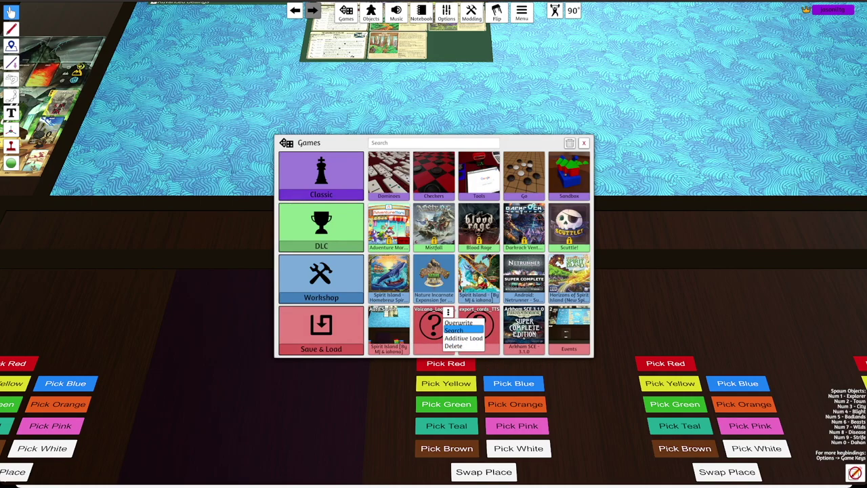
{"action": "left_click", "coordinate": [463, 338]}
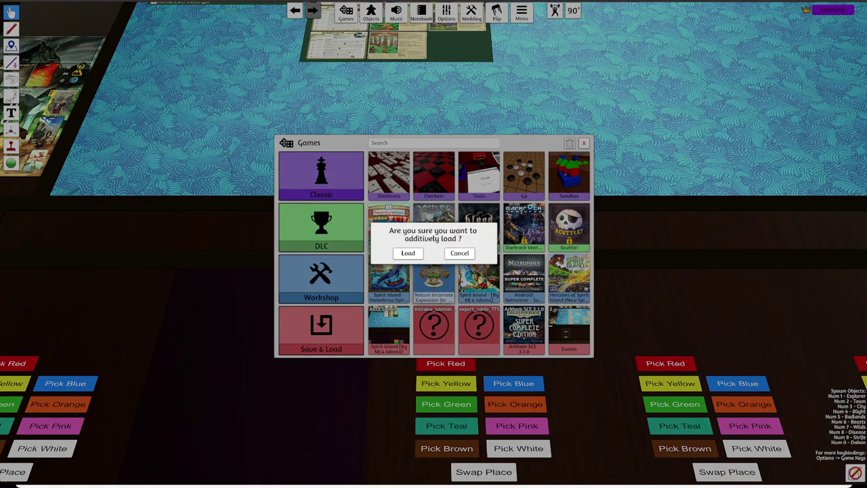
{"action": "left_click", "coordinate": [407, 253]}
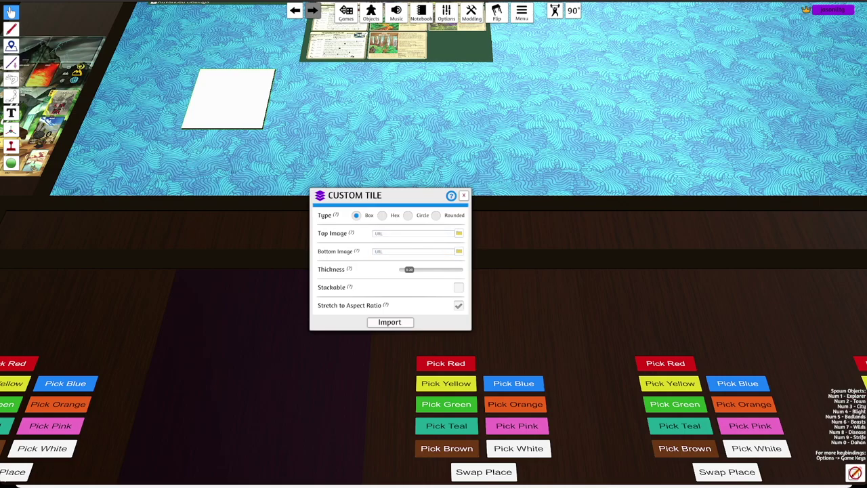
Upload the Shifting Memory of Ages spirit board back to the Steam Cloud as the custom tile's bottom image.
{"action": "left_click", "coordinate": [459, 232]}
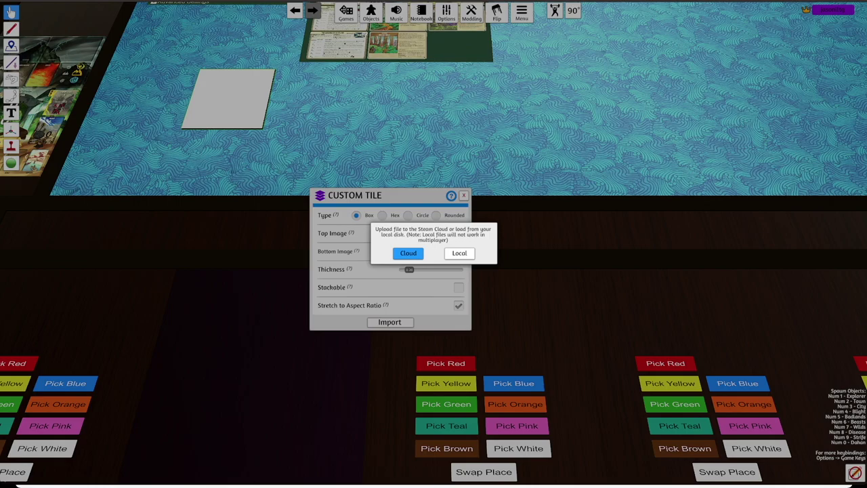
{"action": "left_click", "coordinate": [408, 254]}
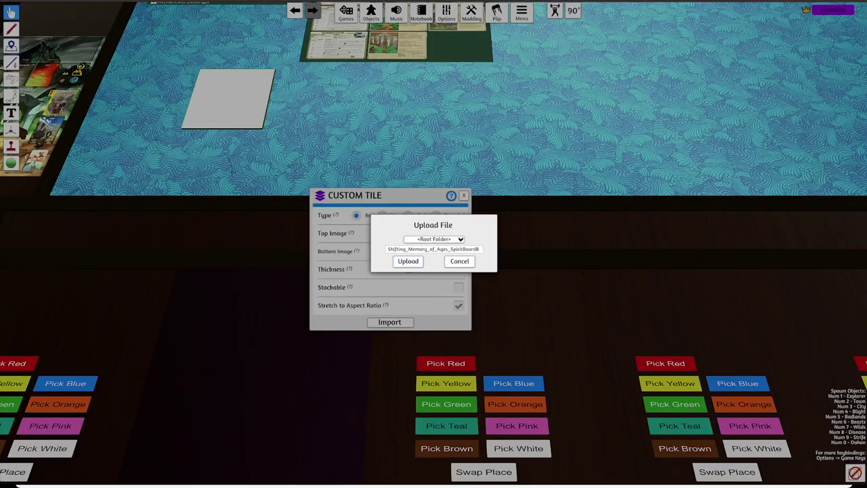
{"action": "left_click", "coordinate": [409, 261]}
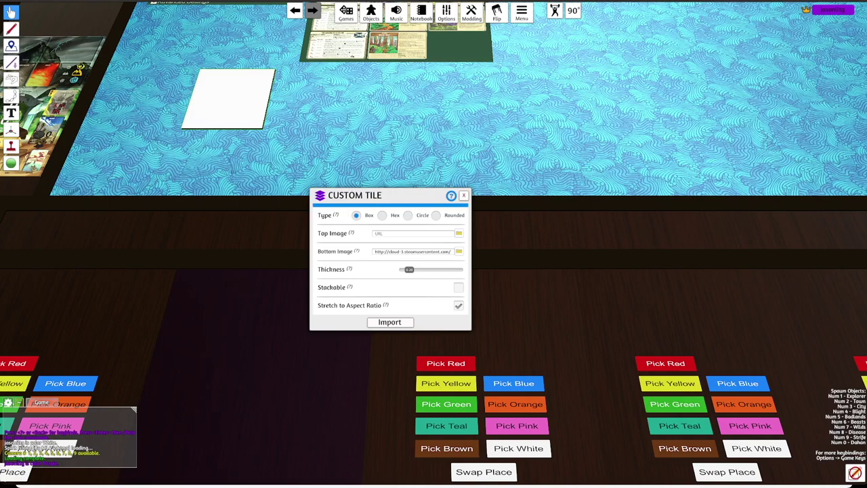
Upload Myths_Board to the Steam Cloud as the tile's top image and import the custom tile.
{"action": "left_click", "coordinate": [459, 233]}
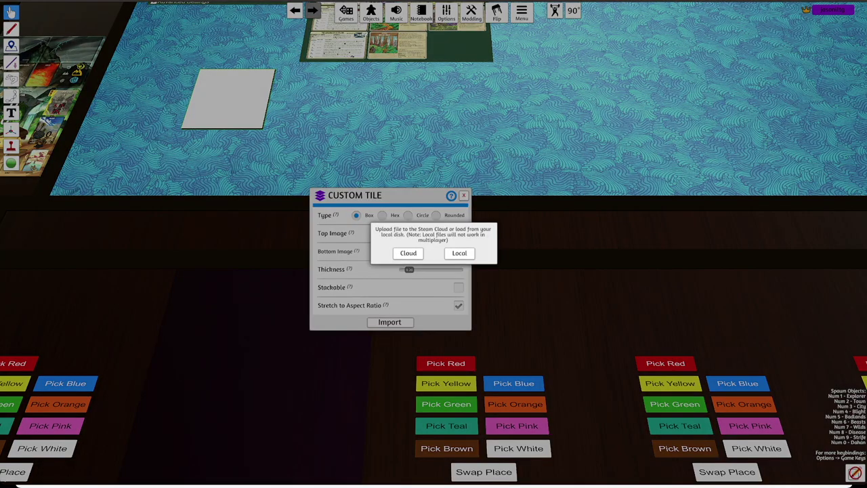
{"action": "left_click", "coordinate": [408, 253]}
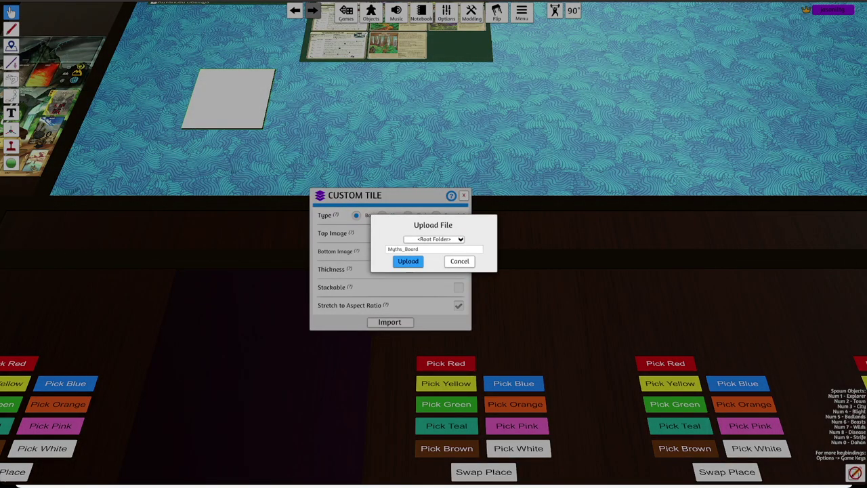
{"action": "left_click", "coordinate": [408, 261]}
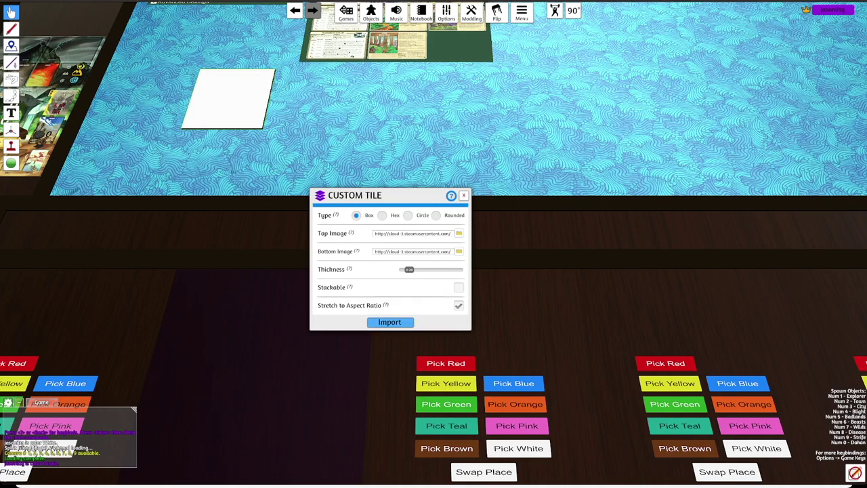
{"action": "left_click", "coordinate": [389, 321]}
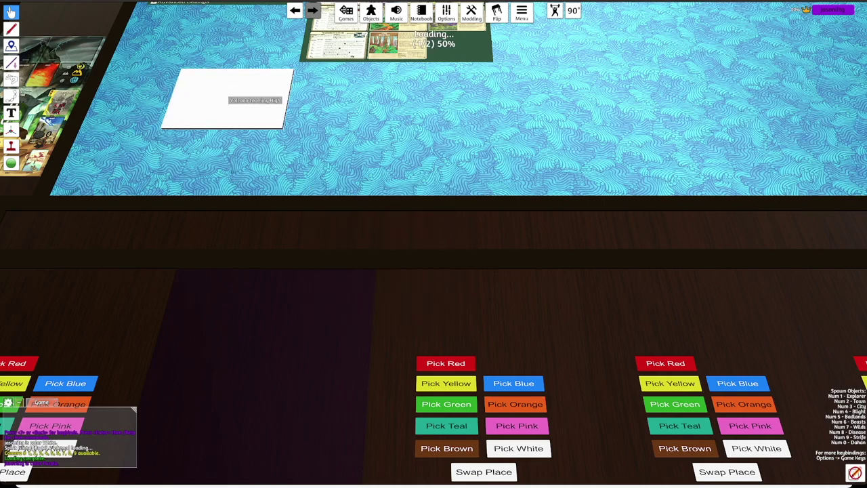
Move the imported spirit board closer to the table's near edge and flip it to its play side.
{"action": "key", "text": "w"}
{"action": "key", "text": "a"}
{"action": "scroll", "coordinate": [406, 224], "scroll_direction": "up", "scroll_amount": 2}
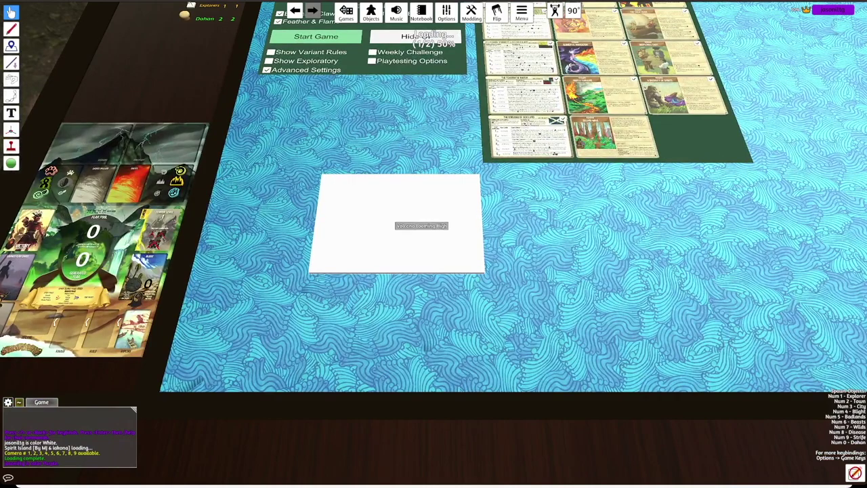
{"action": "left_click_drag", "start_coordinate": [377, 208], "coordinate": [443, 286]}
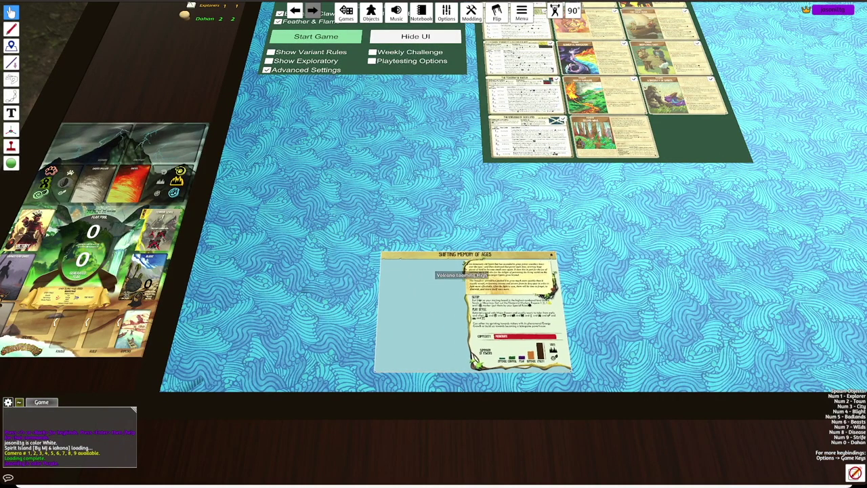
{"action": "key", "text": "f"}
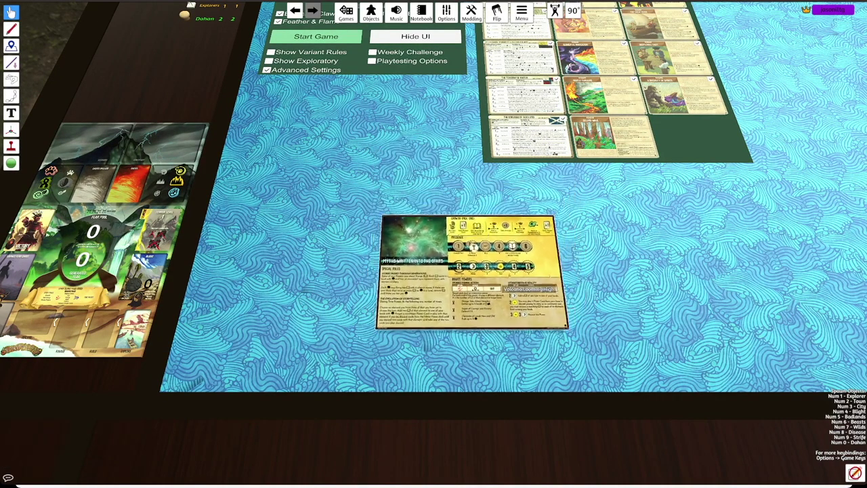
Examine both faces of the spirit board by flipping it between the play side and the lore side.
{"action": "scroll", "coordinate": [499, 268], "scroll_direction": "up", "scroll_amount": 5}
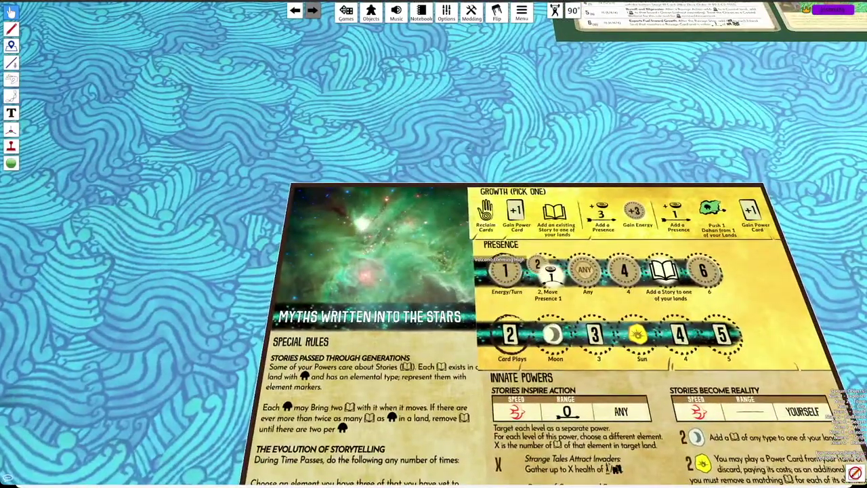
{"action": "scroll", "coordinate": [477, 260], "scroll_direction": "down", "scroll_amount": 5}
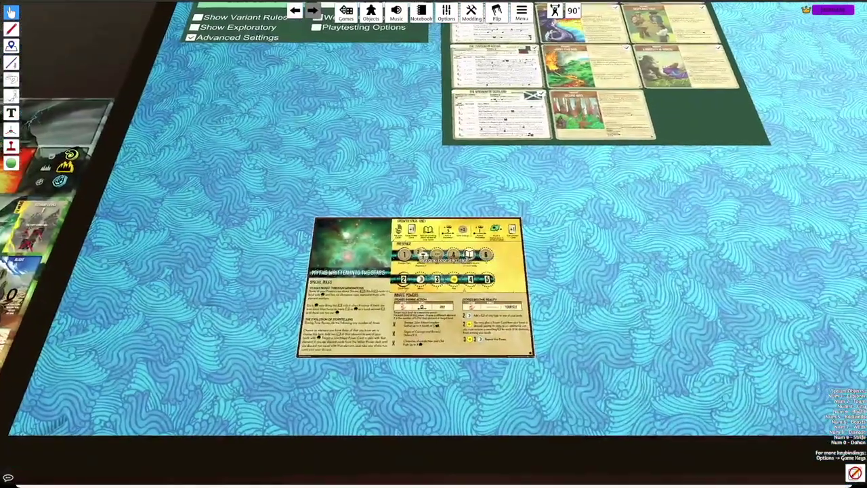
{"action": "key", "text": "f"}
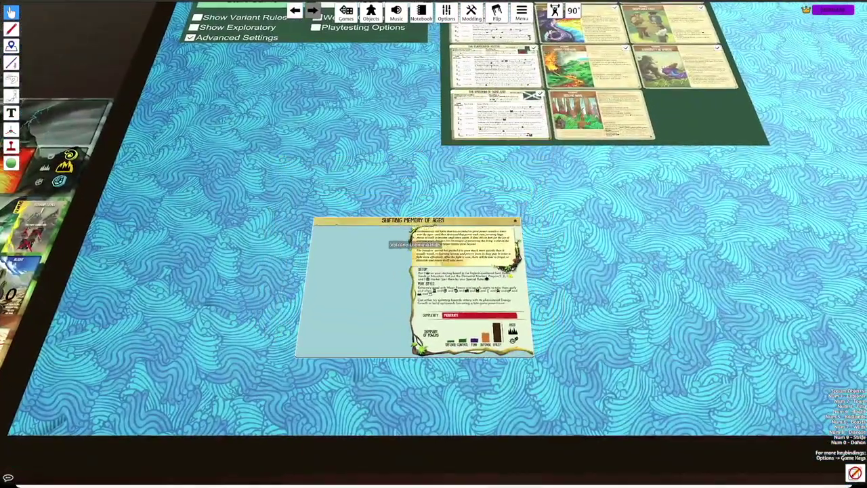
{"action": "scroll", "coordinate": [413, 257], "scroll_direction": "down", "scroll_amount": 2}
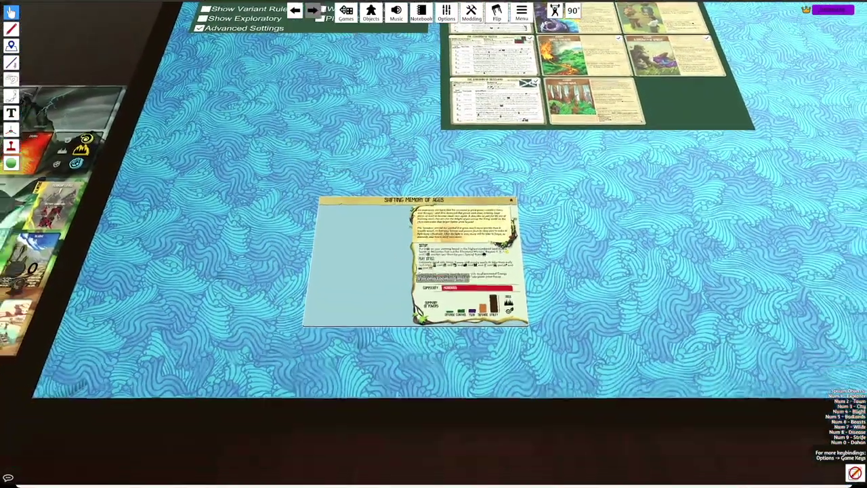
{"action": "key", "text": "f"}
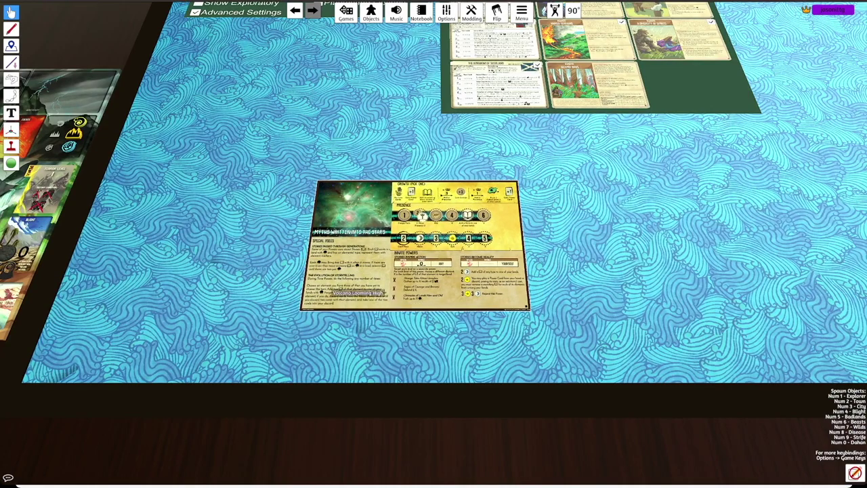
{"action": "scroll", "coordinate": [405, 195], "scroll_direction": "down", "scroll_amount": 5}
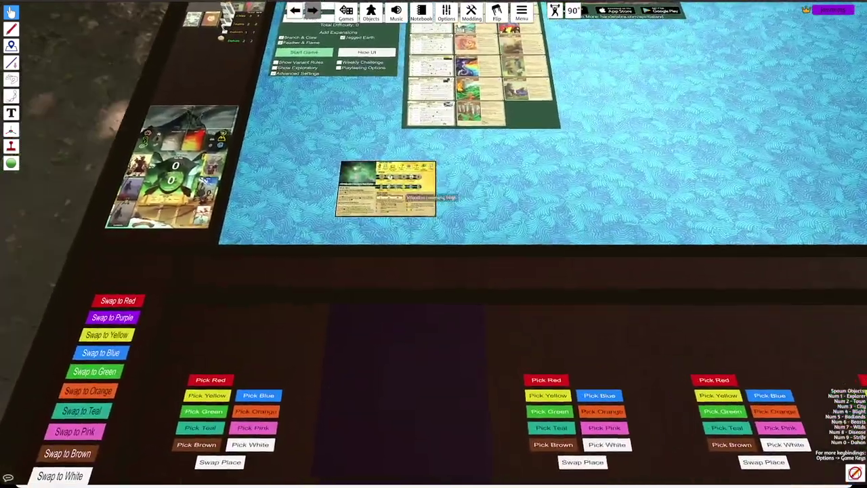
{"action": "scroll", "coordinate": [405, 196], "scroll_direction": "up", "scroll_amount": 3}
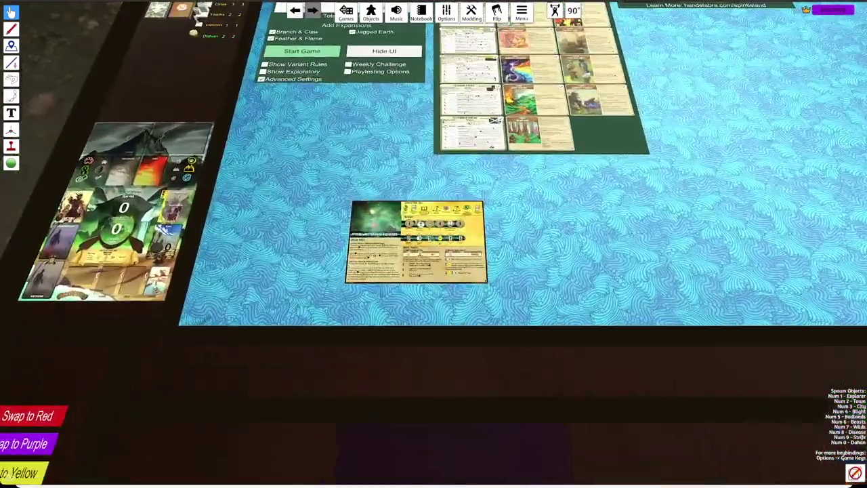
{"action": "key", "text": "f"}
{"action": "key", "text": "f"}
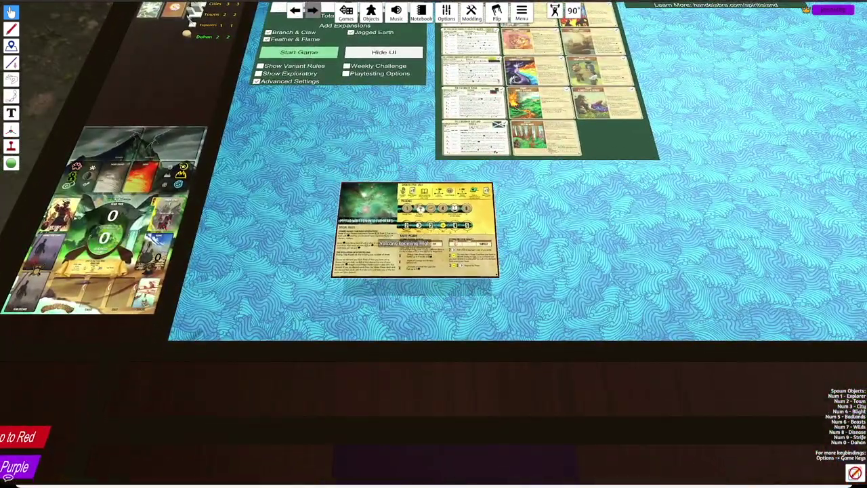
{"action": "scroll", "coordinate": [413, 224], "scroll_direction": "up", "scroll_amount": 2}
{"action": "key", "text": "f"}
{"action": "scroll", "coordinate": [413, 223], "scroll_direction": "down", "scroll_amount": 1}
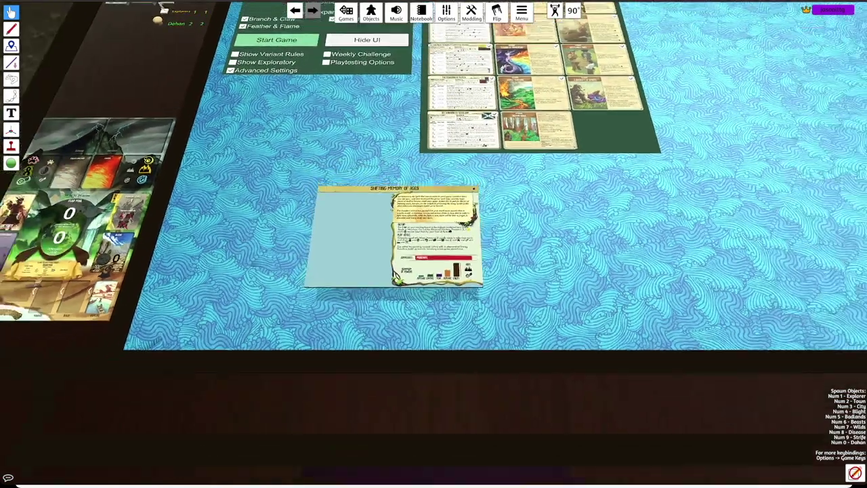
Additively load the saved export_cards_TTS power cards onto the table.
{"action": "key", "text": "d"}
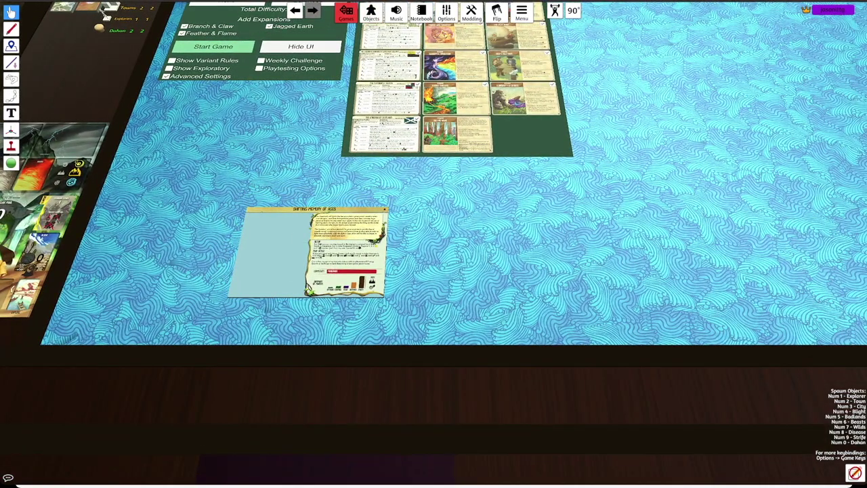
{"action": "left_click", "coordinate": [346, 12]}
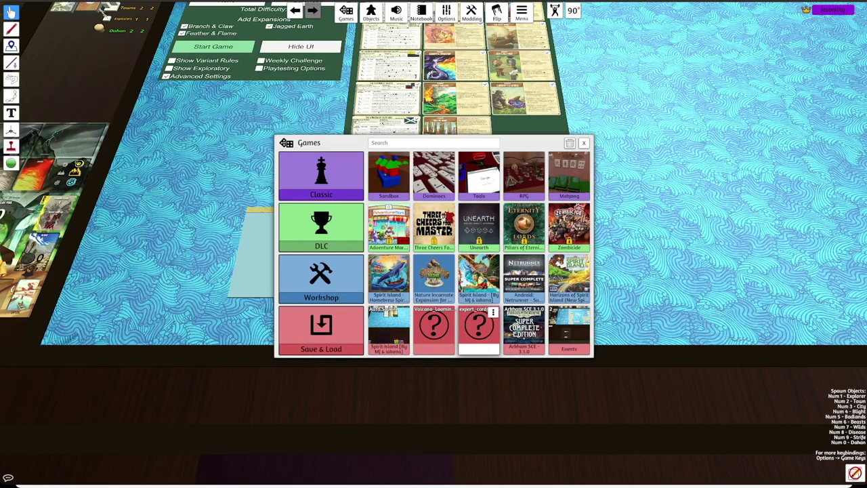
{"action": "left_click", "coordinate": [493, 312]}
{"action": "left_click", "coordinate": [508, 345]}
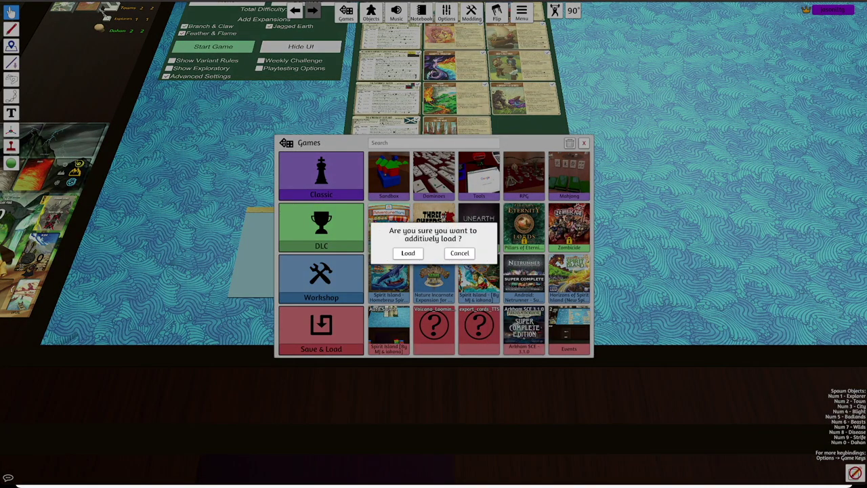
{"action": "left_click", "coordinate": [405, 254]}
Move the spirit board away from the newly loaded power cards and bring the cards into closer view.
{"action": "key", "text": "a"}
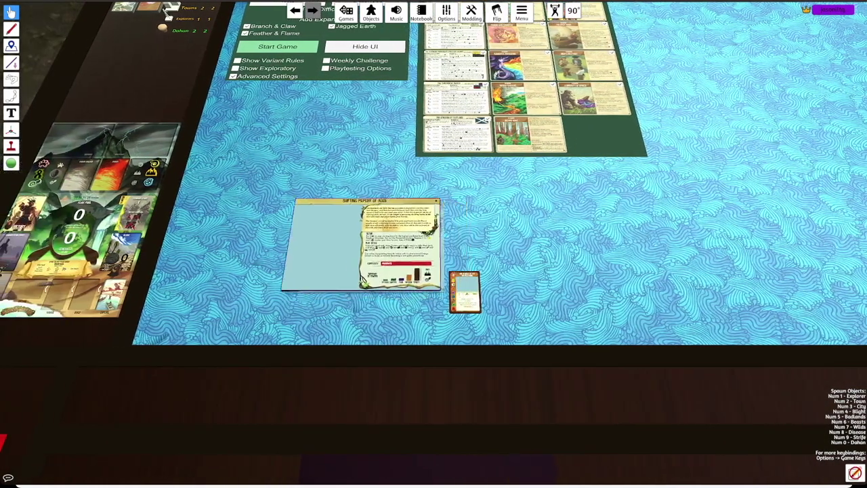
{"action": "left_click_drag", "start_coordinate": [366, 244], "coordinate": [326, 232]}
{"action": "key", "text": "s"}
{"action": "scroll", "coordinate": [474, 227], "scroll_direction": "up", "scroll_amount": 3}
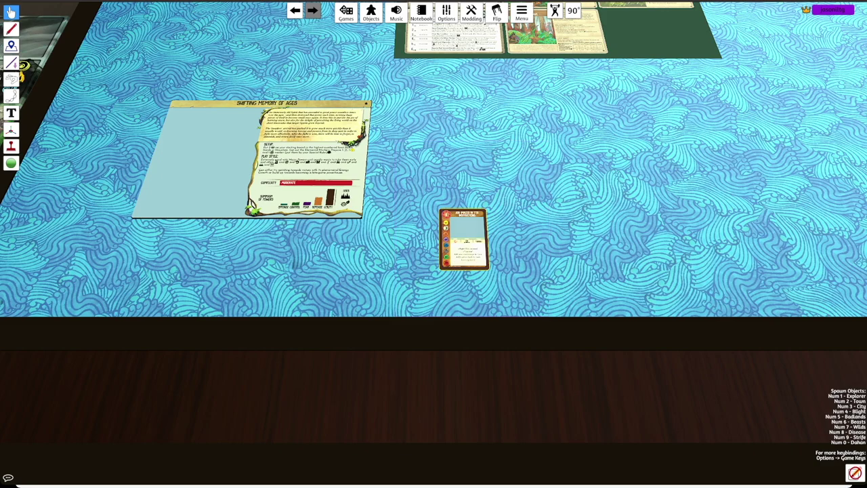
Spread the four loaded power cards apart on the table and flip one over and back to check its reverse side.
{"action": "left_click_drag", "start_coordinate": [464, 238], "coordinate": [630, 163]}
{"action": "key", "text": "d"}
{"action": "key", "text": "w"}
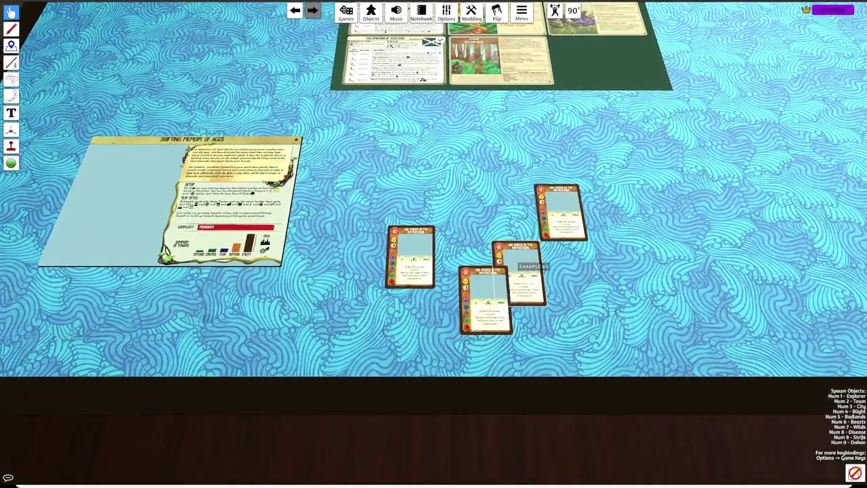
{"action": "scroll", "coordinate": [531, 268], "scroll_direction": "up", "scroll_amount": 5}
{"action": "key", "text": "f"}
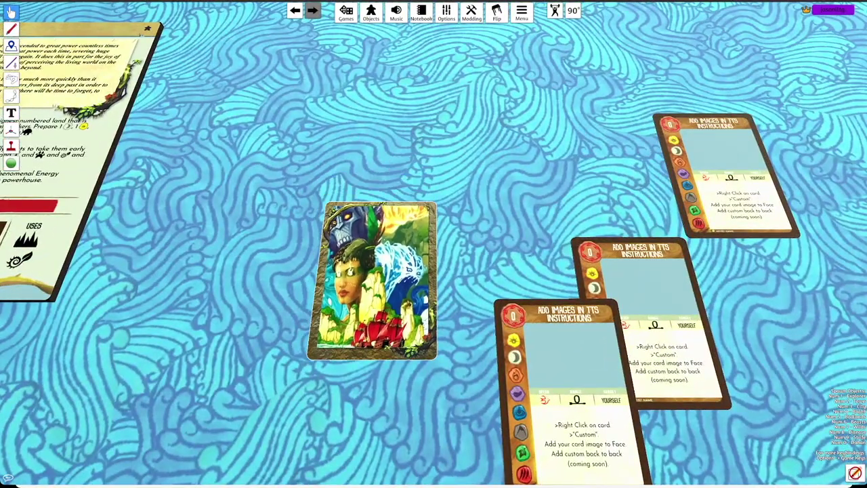
{"action": "key", "text": "f"}
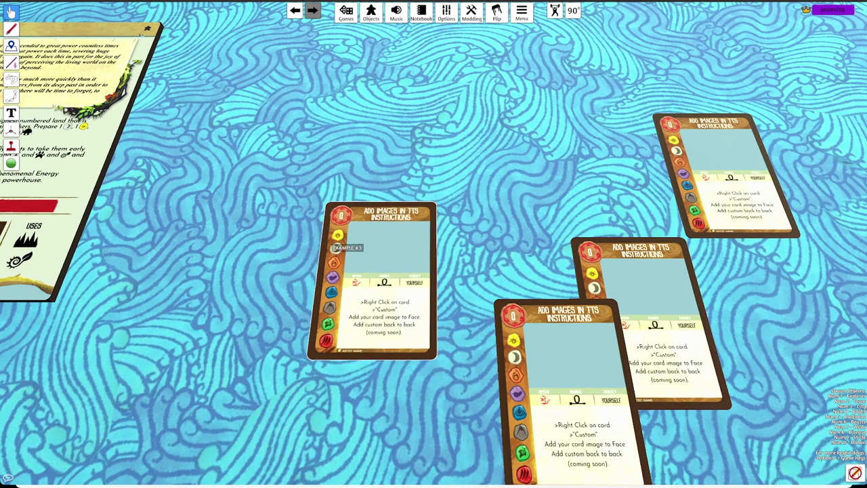
{"action": "left_click_drag", "start_coordinate": [542, 353], "coordinate": [514, 157]}
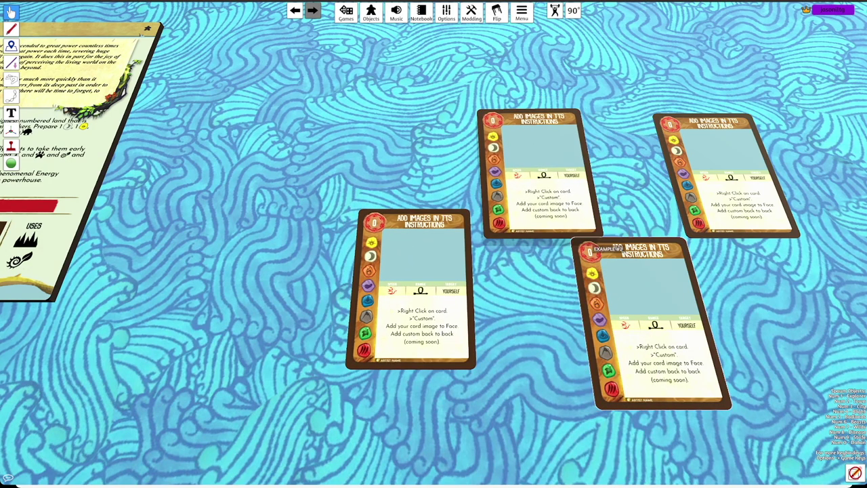
{"action": "left_click_drag", "start_coordinate": [606, 266], "coordinate": [612, 299]}
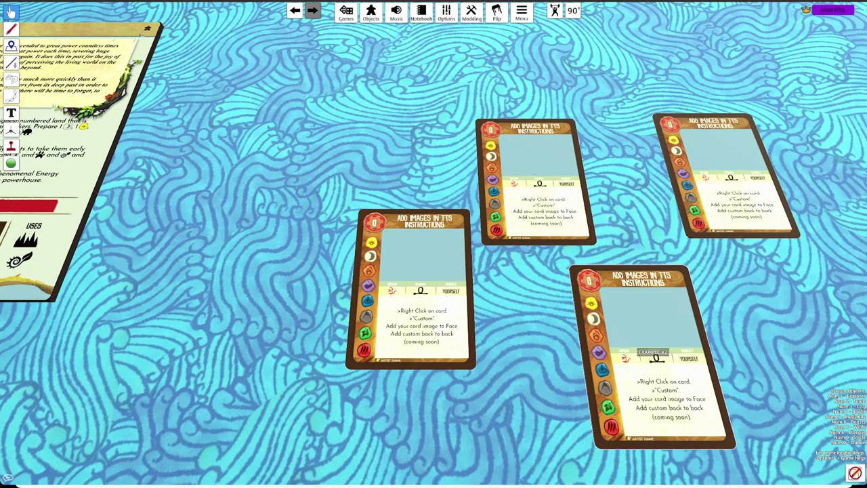
Replace the EXAMPLE #1 card's face with the cloud-uploaded EXAMPLE_#1_PowerCard image, import it and inspect the card up close.
{"action": "right_click", "coordinate": [719, 144]}
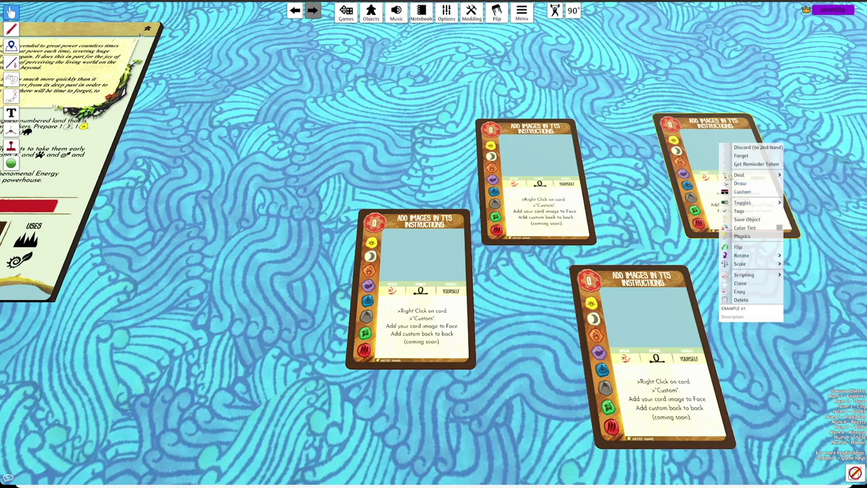
{"action": "left_click", "coordinate": [711, 171]}
{"action": "right_click", "coordinate": [712, 171]}
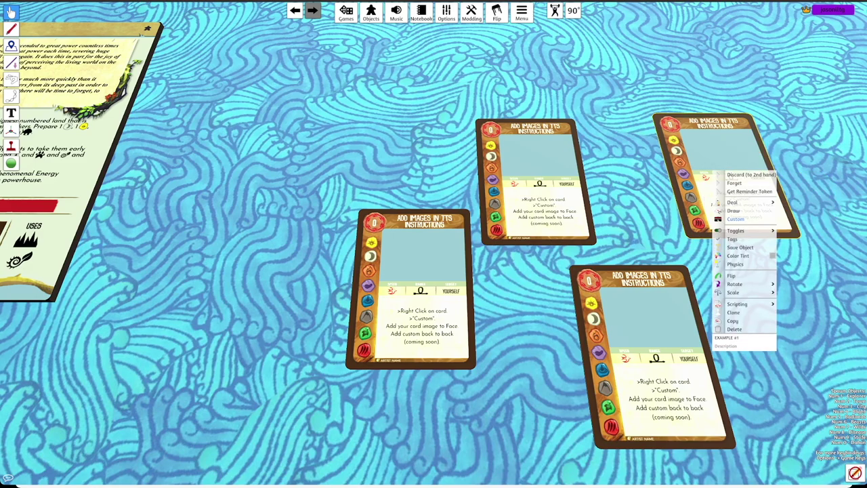
{"action": "left_click", "coordinate": [736, 218]}
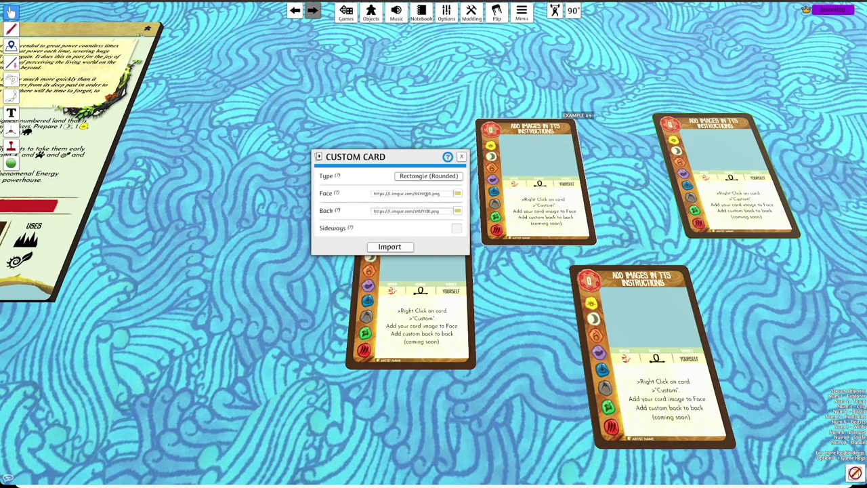
{"action": "left_click", "coordinate": [458, 194]}
{"action": "left_click", "coordinate": [408, 252]}
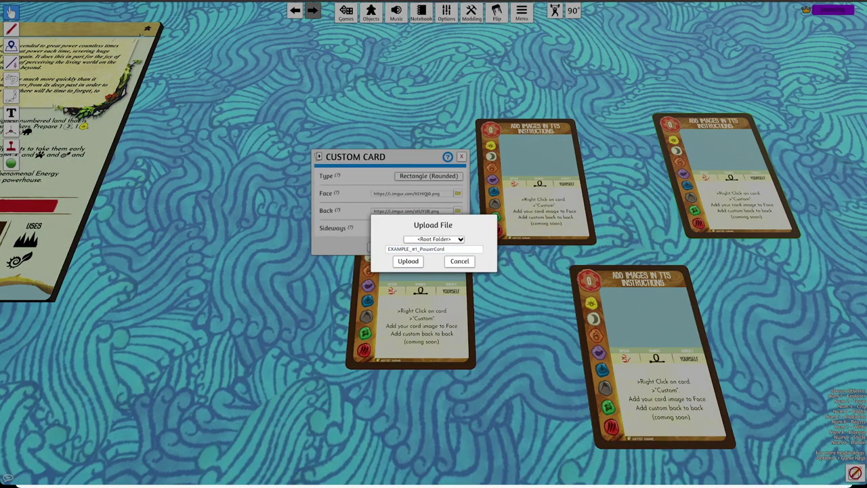
{"action": "left_click", "coordinate": [408, 261]}
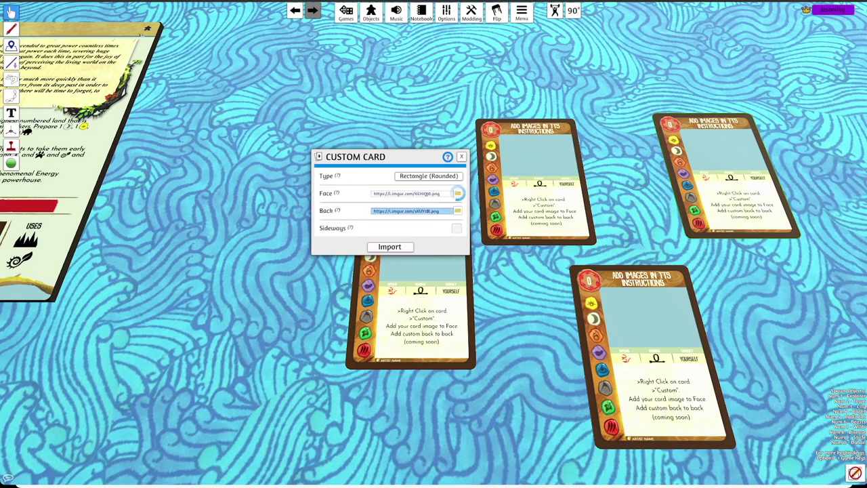
{"action": "left_click", "coordinate": [390, 248]}
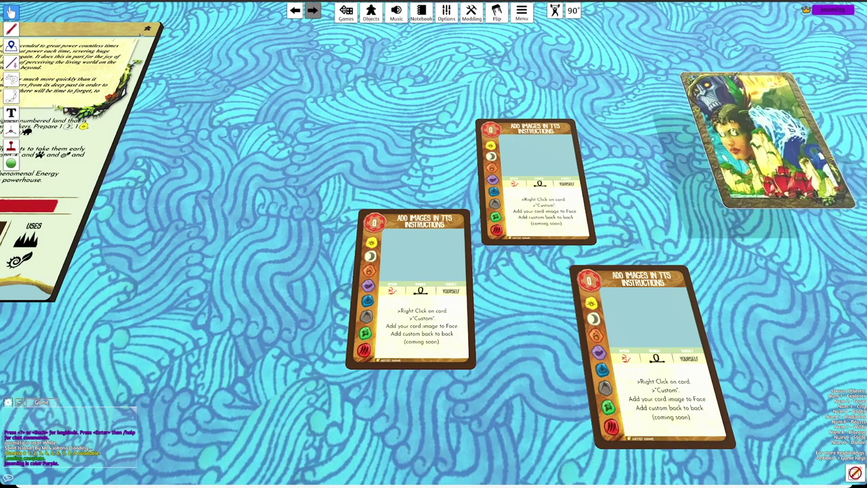
{"action": "key", "text": "d"}
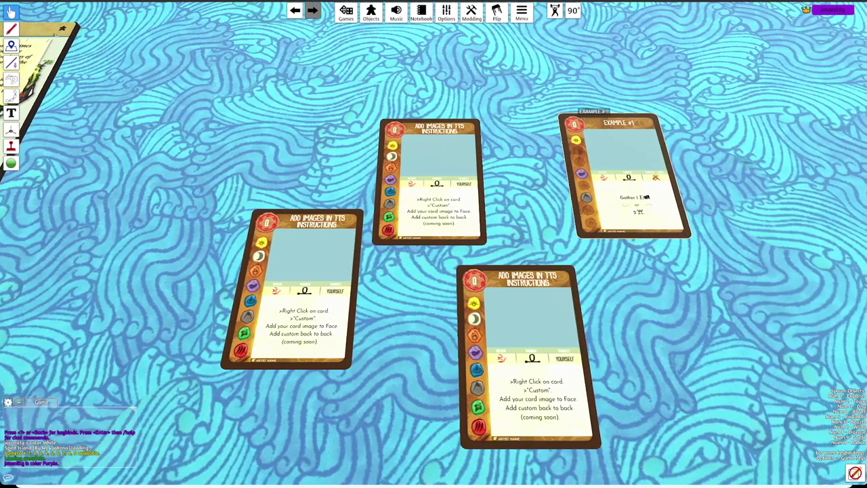
{"action": "mouse_move", "coordinate": [627, 163]}
{"action": "left_mouse_down"}
{"action": "mouse_move", "coordinate": [600, 192]}
{"action": "mouse_move", "coordinate": [592, 163]}
{"action": "mouse_move", "coordinate": [623, 152]}
{"action": "left_mouse_up"}
{"action": "key", "text": "alt"}
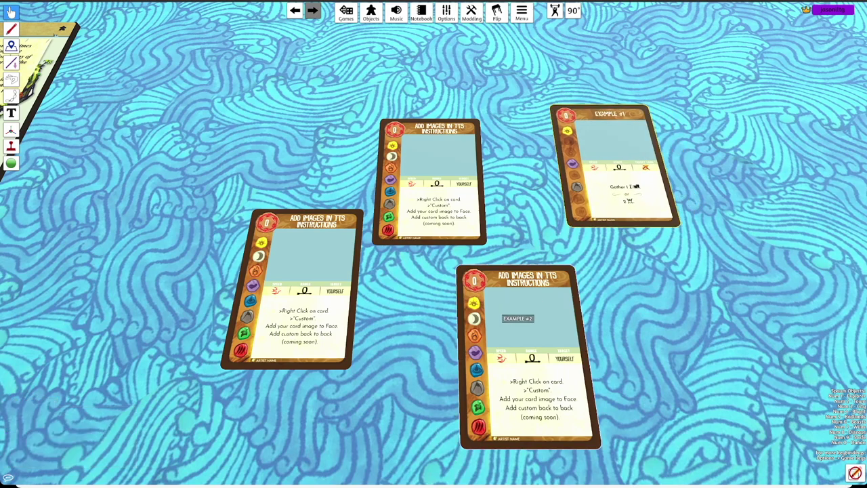
Upload a new face image to the Steam Cloud for the EXAMPLE #2 card and import it.
{"action": "key", "text": "s"}
{"action": "right_click", "coordinate": [532, 277]}
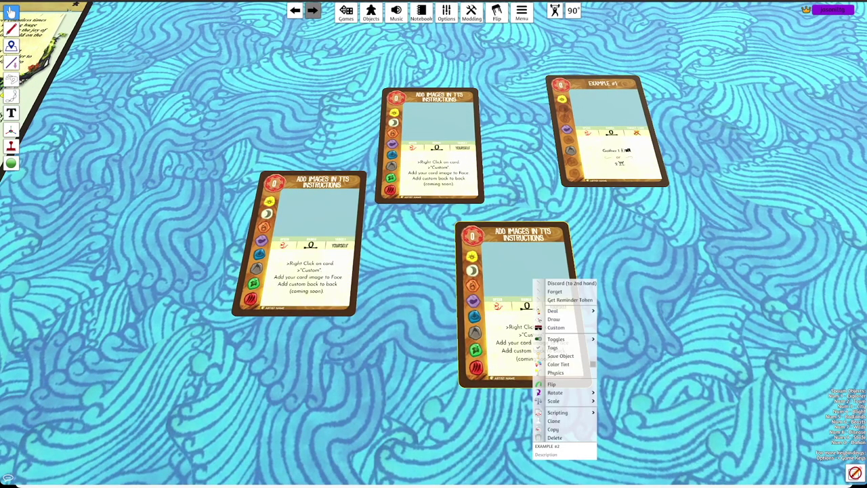
{"action": "left_click", "coordinate": [547, 327]}
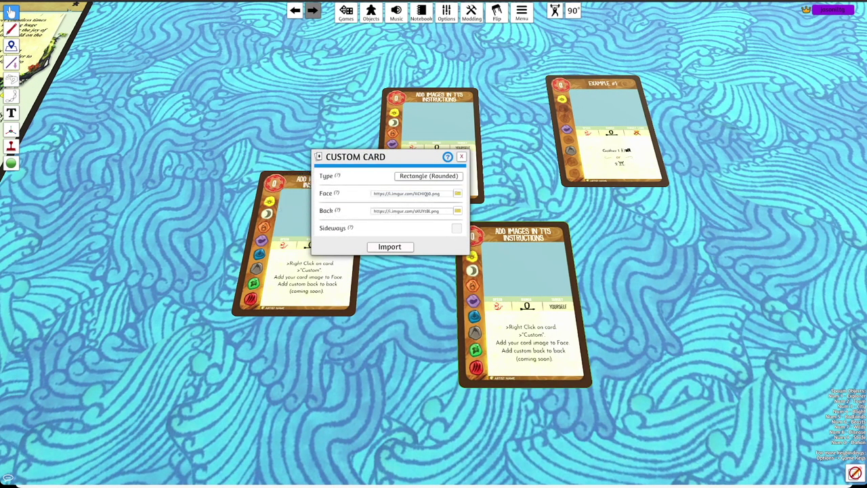
{"action": "left_click", "coordinate": [458, 194]}
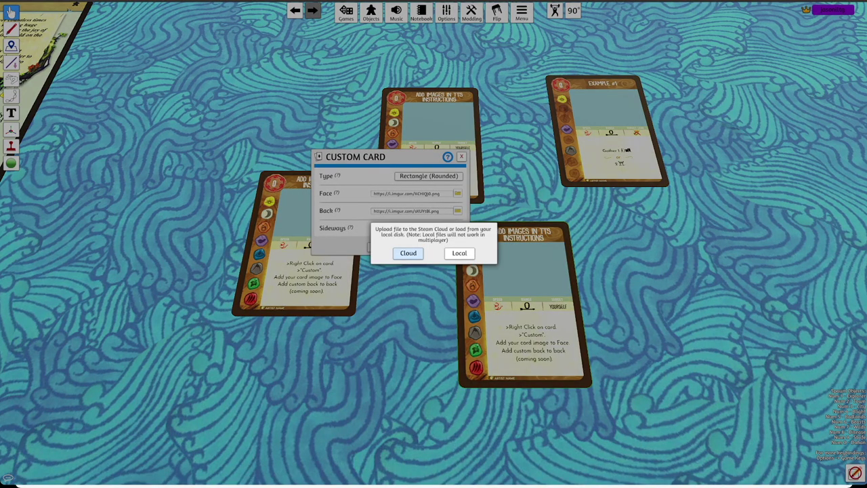
{"action": "left_click", "coordinate": [408, 253]}
{"action": "left_click", "coordinate": [407, 261]}
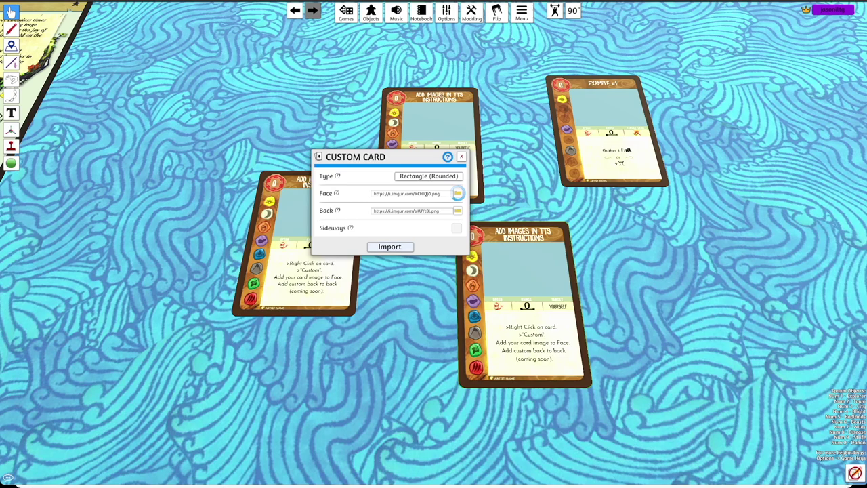
{"action": "left_click", "coordinate": [390, 247]}
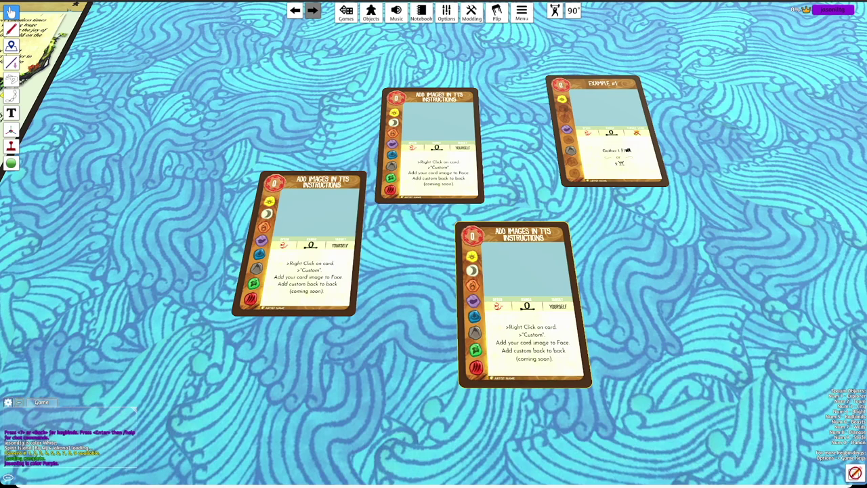
Move the EXAMPLE #1 card onto the middle of the Shifting Memory of Ages spirit board.
{"action": "left_click_drag", "start_coordinate": [575, 133], "coordinate": [227, 166]}
{"action": "key", "text": "space"}
{"action": "key", "text": "w"}
{"action": "key", "text": "a"}
{"action": "key", "text": "w"}
{"action": "key", "text": "a"}
{"action": "scroll", "coordinate": [227, 166], "scroll_direction": "down", "scroll_amount": 1}
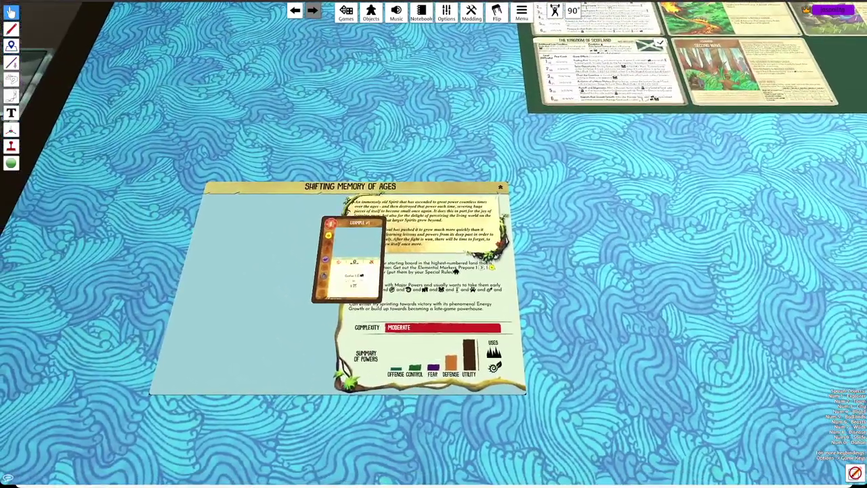
{"action": "key", "text": "s"}
{"action": "key", "text": "a"}
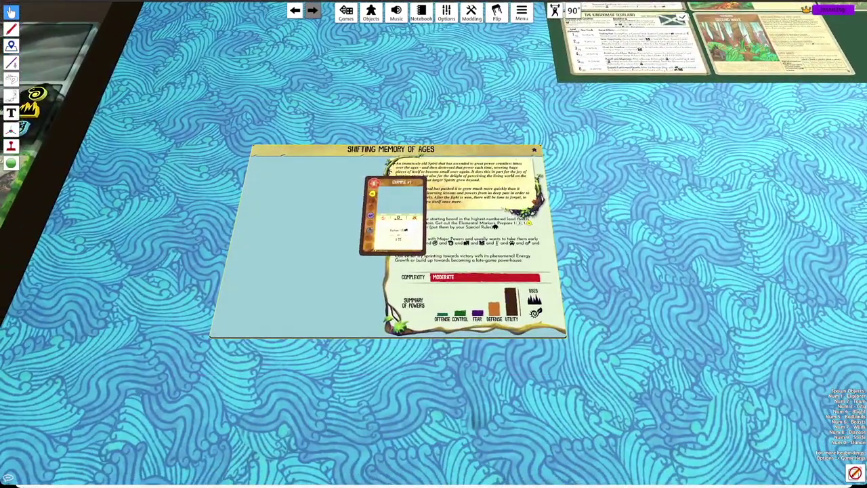
Save the spirit board as the object Volcano Looming High in the root folder.
{"action": "right_click", "coordinate": [484, 261]}
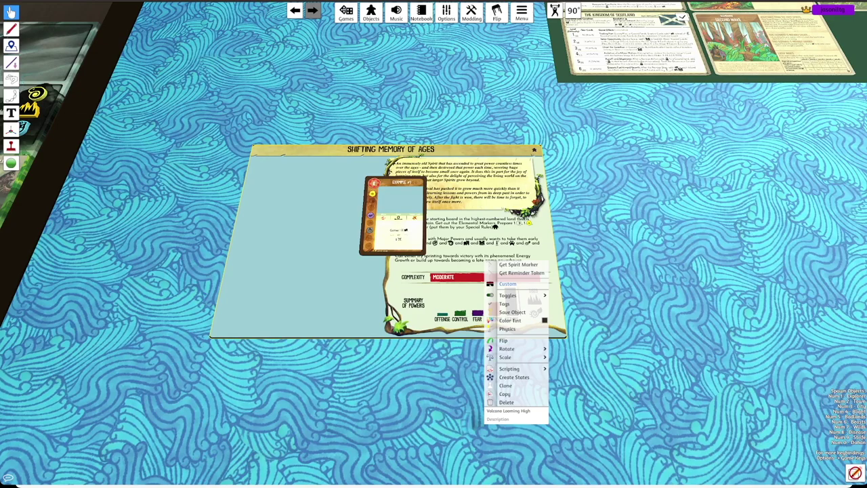
{"action": "mouse_move", "coordinate": [515, 369]}
{"action": "left_click", "coordinate": [512, 311]}
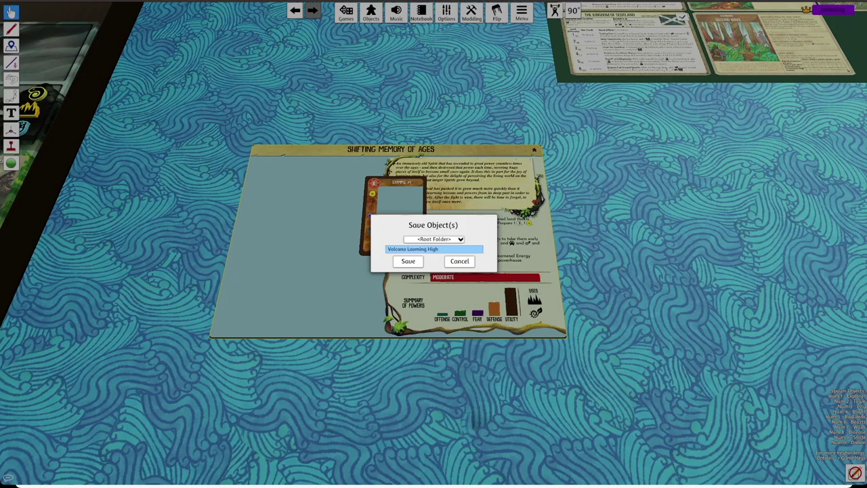
{"action": "left_click", "coordinate": [408, 261]}
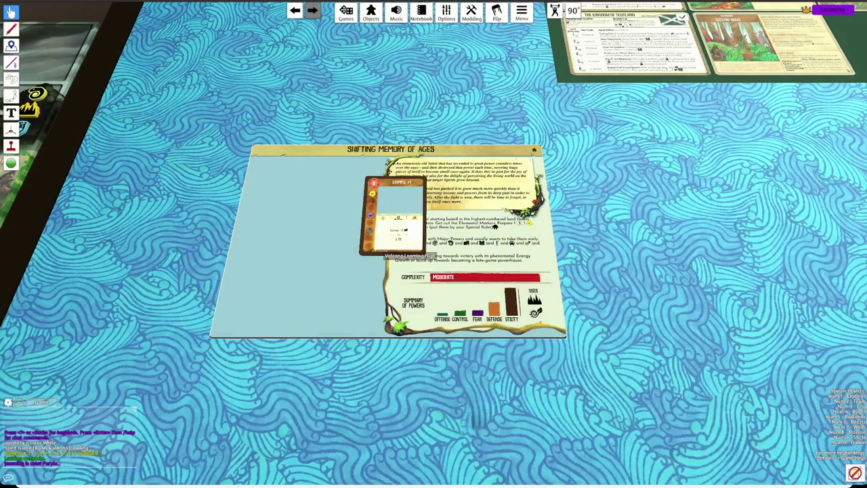
Place a copy of the saved object Volcano Looming High on the table beside the original spirit board.
{"action": "scroll", "coordinate": [478, 328], "scroll_direction": "down", "scroll_amount": 3}
{"action": "key", "text": "s"}
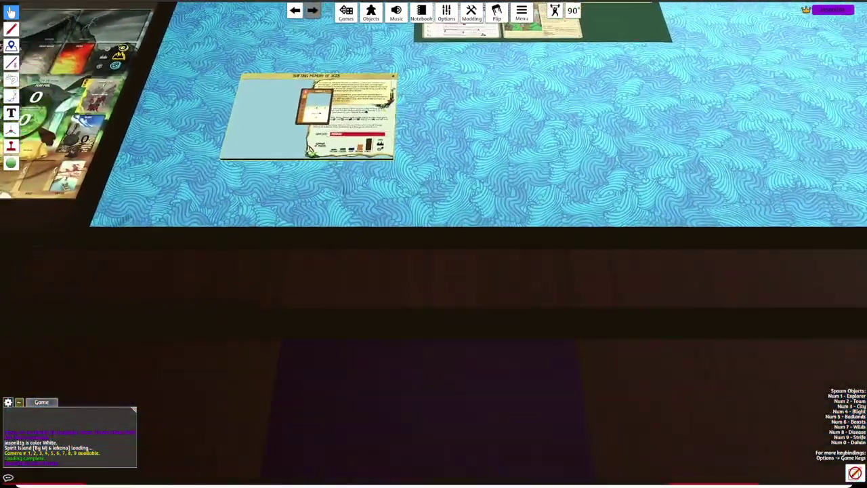
{"action": "key", "text": "w"}
{"action": "left_click", "coordinate": [370, 12]}
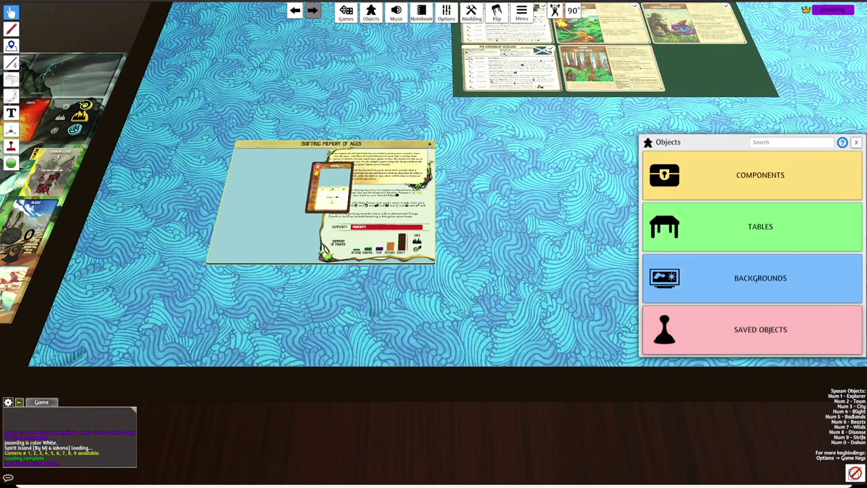
{"action": "left_click", "coordinate": [760, 329]}
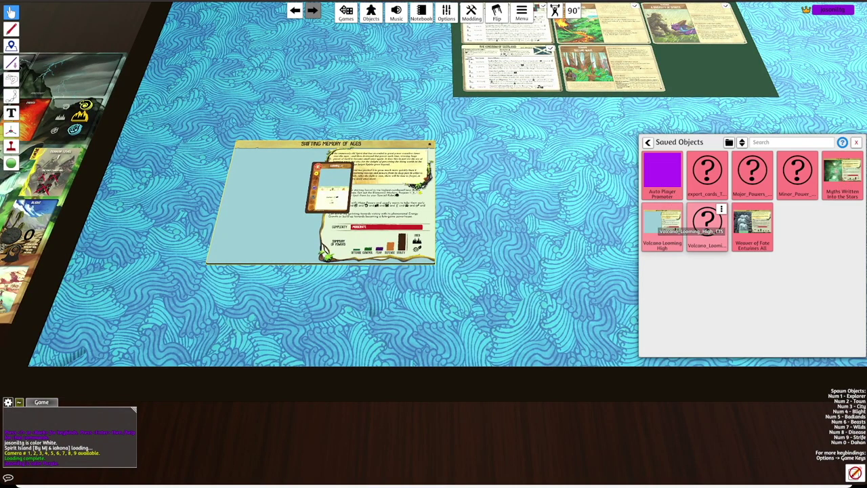
{"action": "key", "text": "d"}
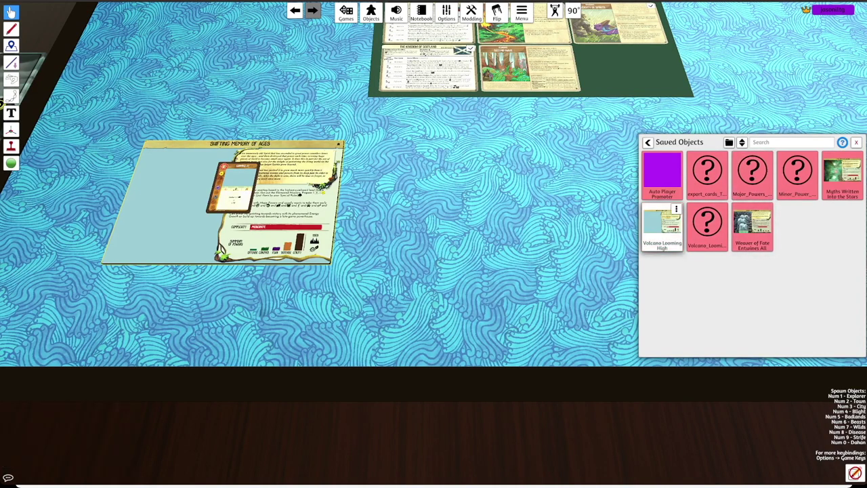
{"action": "left_click_drag", "start_coordinate": [662, 227], "coordinate": [466, 234]}
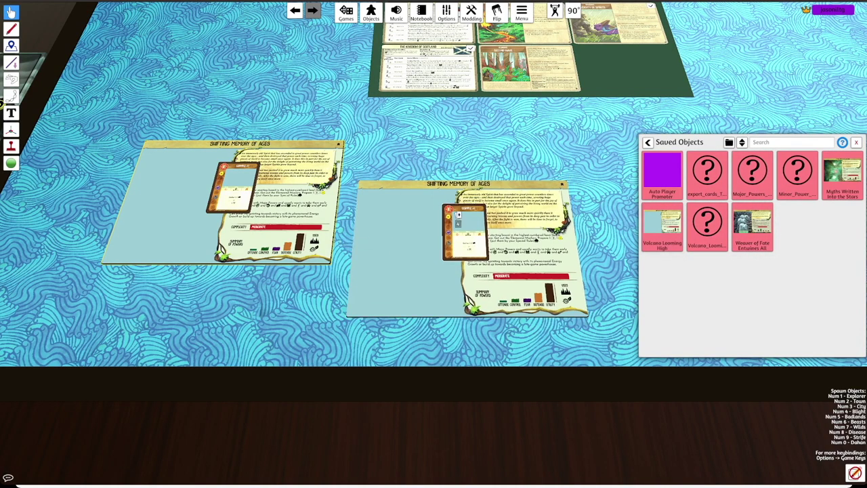
Place the saved Volcano_Looming_High_TTS object on the table and dismiss its Custom Tile settings without importing images.
{"action": "key", "text": "d"}
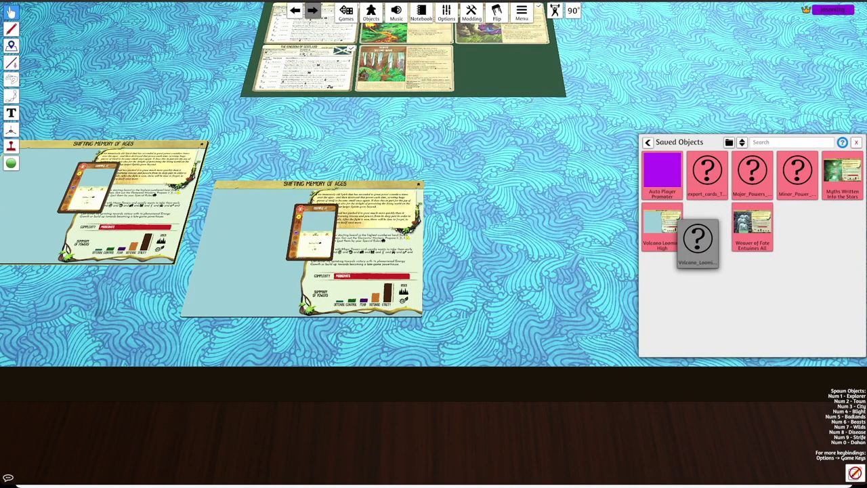
{"action": "mouse_move", "coordinate": [697, 242]}
{"action": "left_mouse_down"}
{"action": "mouse_move", "coordinate": [706, 224]}
{"action": "mouse_move", "coordinate": [703, 234]}
{"action": "left_mouse_up"}
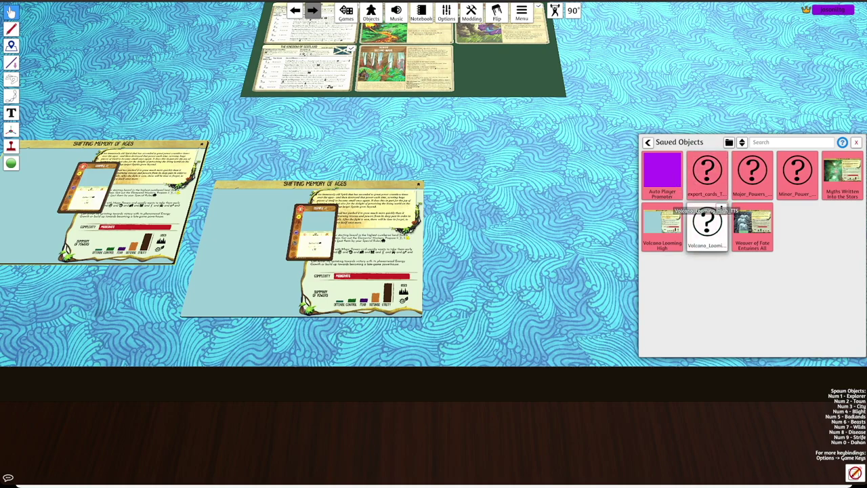
{"action": "left_click_drag", "start_coordinate": [707, 223], "coordinate": [590, 149]}
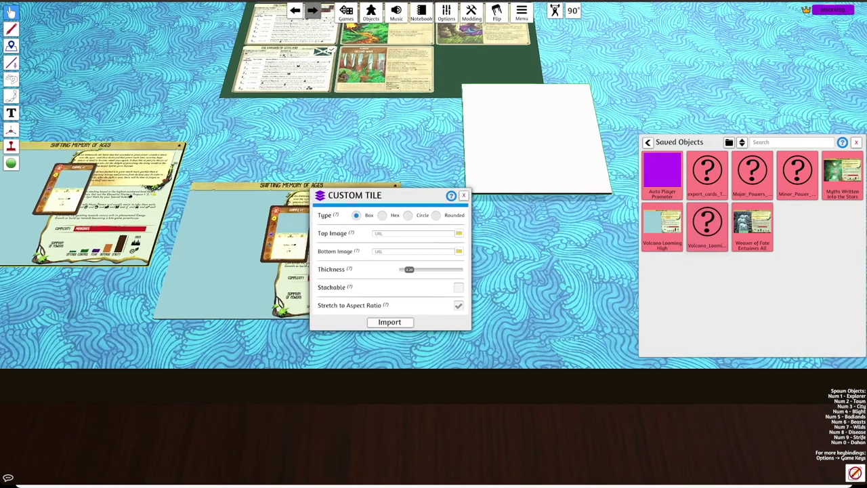
{"action": "left_click", "coordinate": [464, 195]}
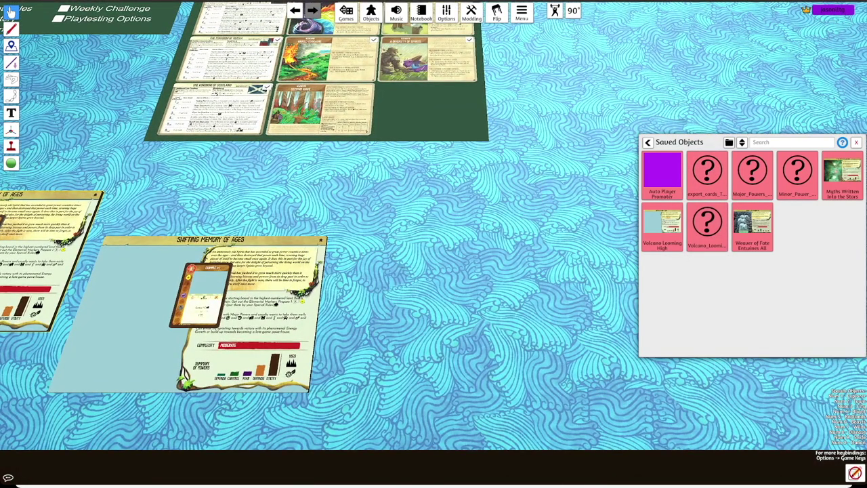
Place the saved exported-cards object on the empty table beside the copied spirit board.
{"action": "left_click_drag", "start_coordinate": [706, 173], "coordinate": [451, 251]}
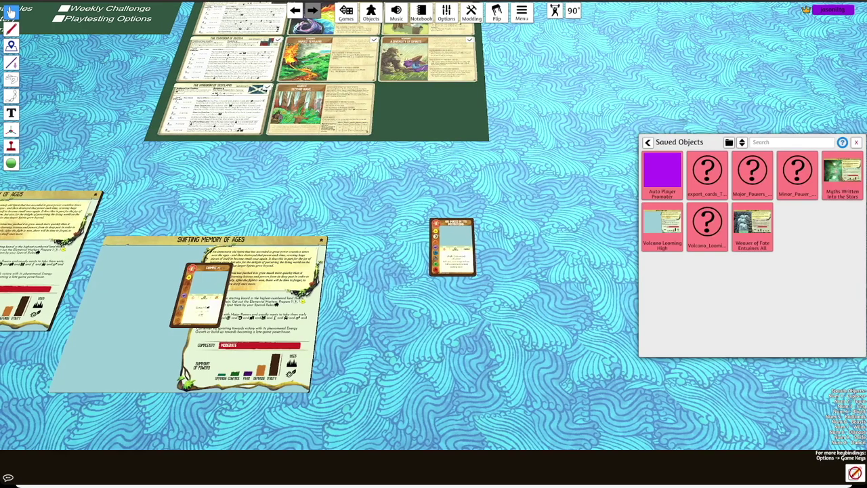
{"action": "key", "text": "a"}
{"action": "key", "text": "s"}
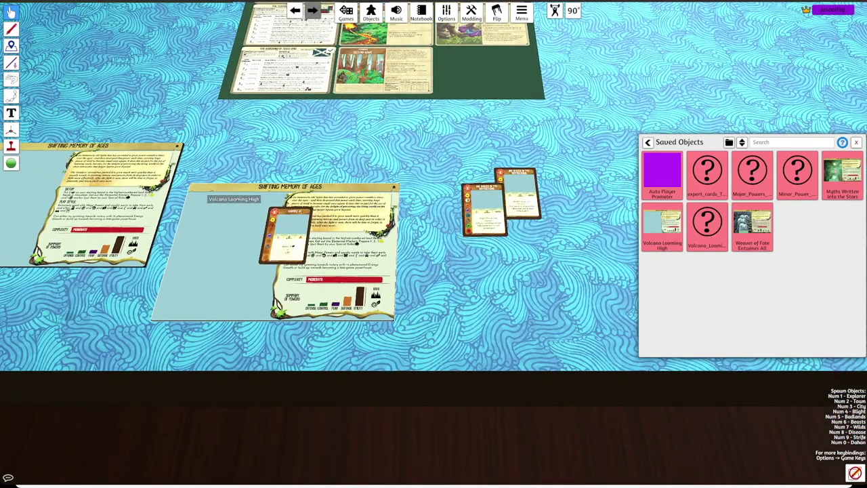
Delete the exported-cards object and Volcano_Looming_High_TTS from the saved objects.
{"action": "left_click", "coordinate": [722, 158]}
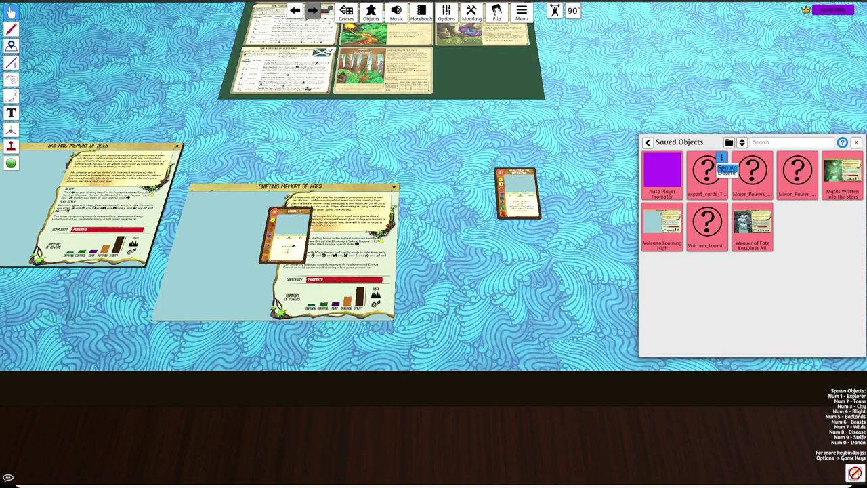
{"action": "left_click", "coordinate": [727, 173]}
{"action": "left_click", "coordinate": [407, 252]}
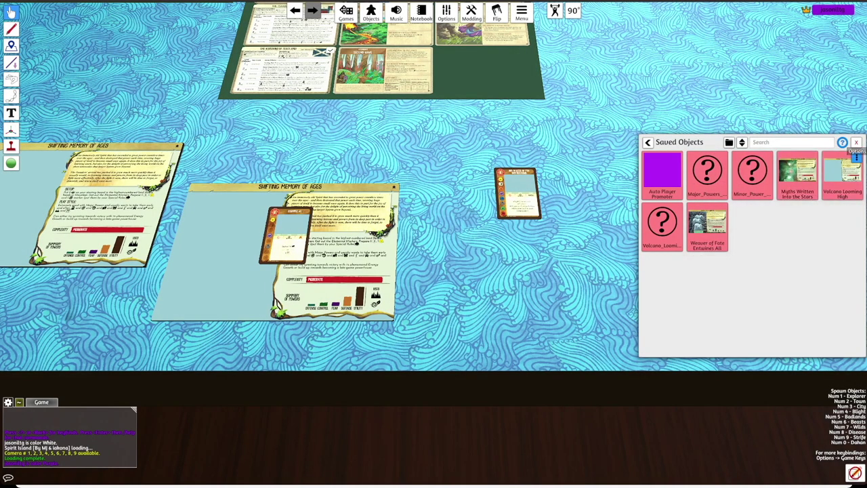
{"action": "left_click", "coordinate": [676, 209]}
{"action": "left_click", "coordinate": [682, 226]}
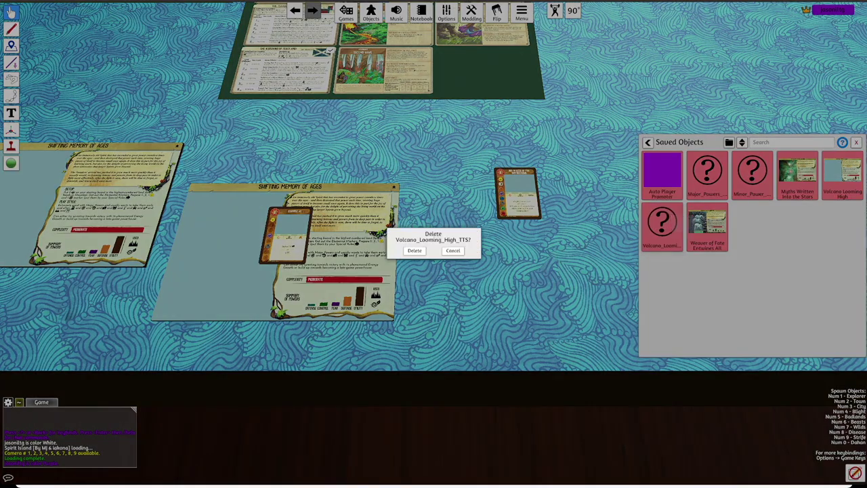
{"action": "left_click", "coordinate": [407, 251]}
Place the saved object Myths Written Into the Stars on the open table area beyond the single card.
{"action": "key", "text": "a"}
{"action": "key", "text": "s"}
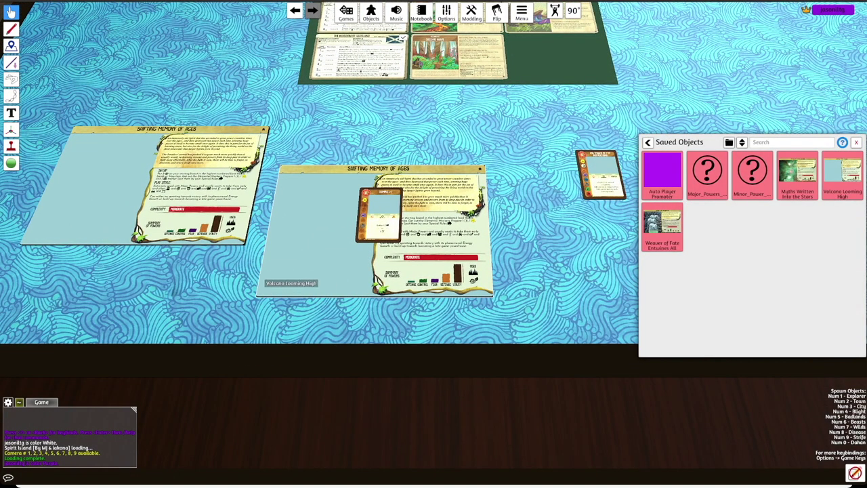
{"action": "key", "text": "d"}
{"action": "key", "text": "w"}
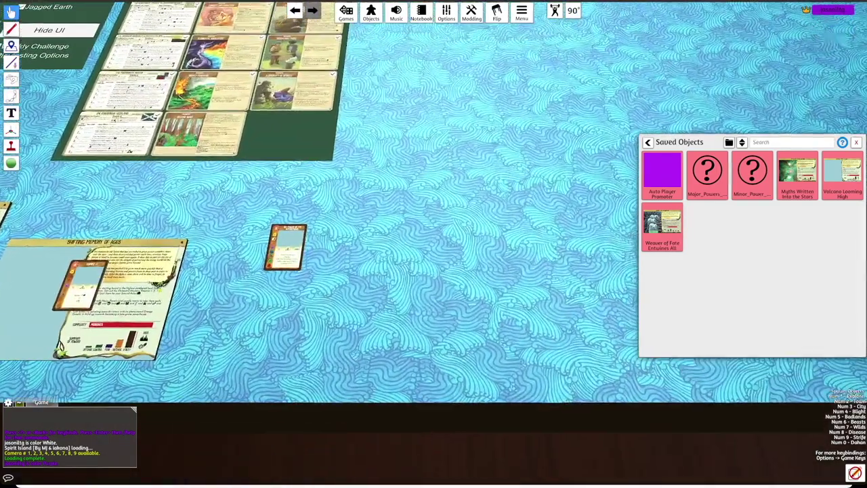
{"action": "left_click_drag", "start_coordinate": [797, 175], "coordinate": [484, 194]}
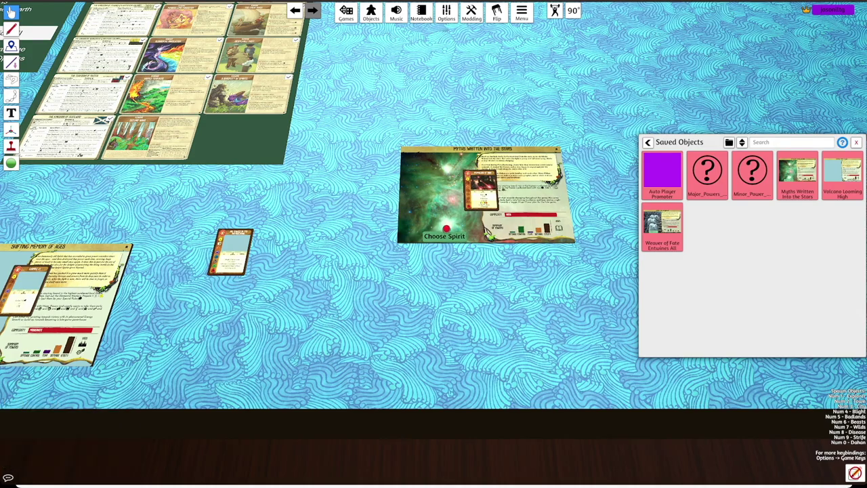
Choose Myths Written Into the Stars as the purple player's spirit and close the saved objects list.
{"action": "scroll", "coordinate": [445, 227], "scroll_direction": "down", "scroll_amount": 5}
{"action": "key", "text": "s"}
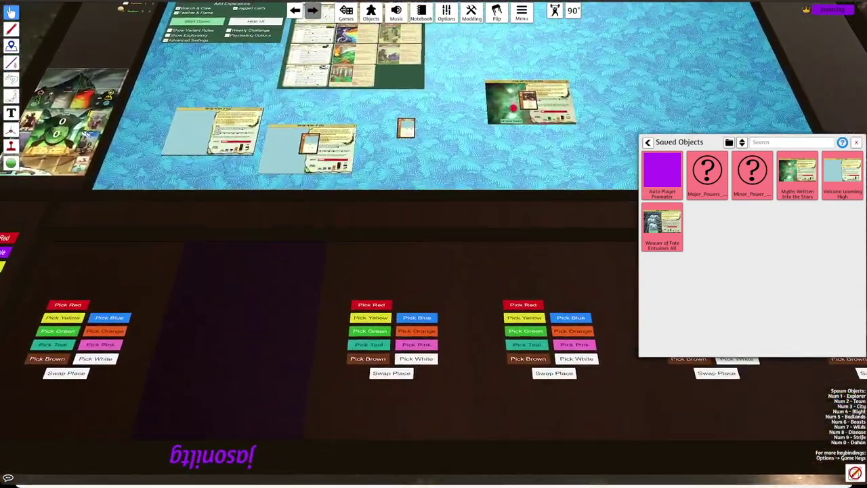
{"action": "left_click", "coordinate": [513, 108]}
{"action": "left_click", "coordinate": [856, 142]}
{"action": "key", "text": "a"}
{"action": "key", "text": "s"}
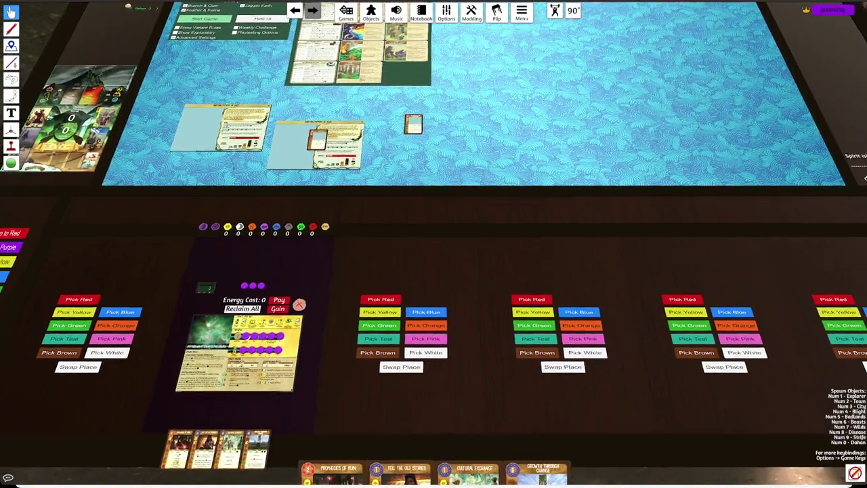
Examine the growth options, presence tracks and innate powers on the Myths Written Into the Stars player board.
{"action": "scroll", "coordinate": [433, 271], "scroll_direction": "up", "scroll_amount": 5}
{"action": "scroll", "coordinate": [501, 339], "scroll_direction": "up", "scroll_amount": 10}
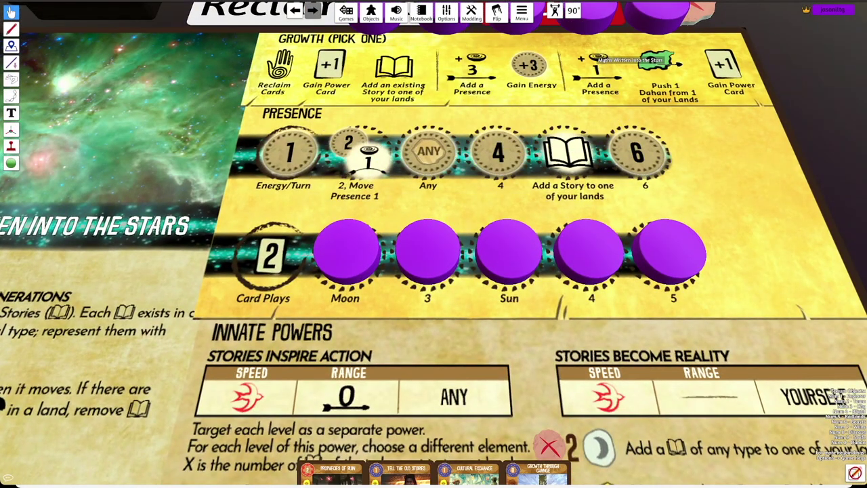
{"action": "left_click_drag", "start_coordinate": [645, 128], "coordinate": [633, 88]}
{"action": "scroll", "coordinate": [600, 95], "scroll_direction": "down", "scroll_amount": 8}
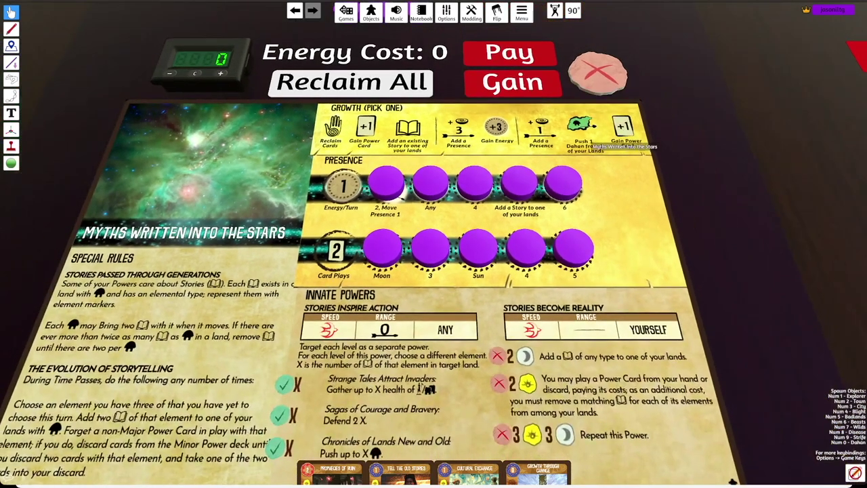
{"action": "scroll", "coordinate": [459, 247], "scroll_direction": "up", "scroll_amount": 3}
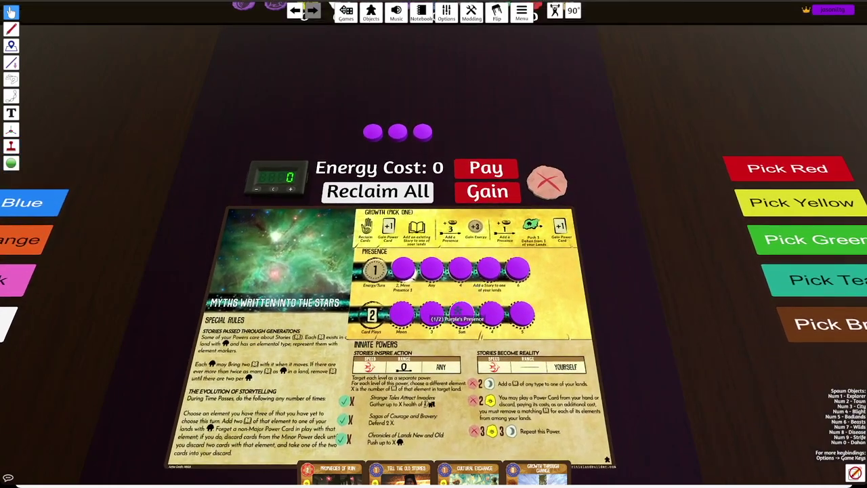
Move the presence disc off the Sun space of the Card Plays track to the edge of the spirit board.
{"action": "left_click_drag", "start_coordinate": [461, 292], "coordinate": [575, 206]}
{"action": "scroll", "coordinate": [574, 206], "scroll_direction": "down", "scroll_amount": 1}
{"action": "key", "text": "w"}
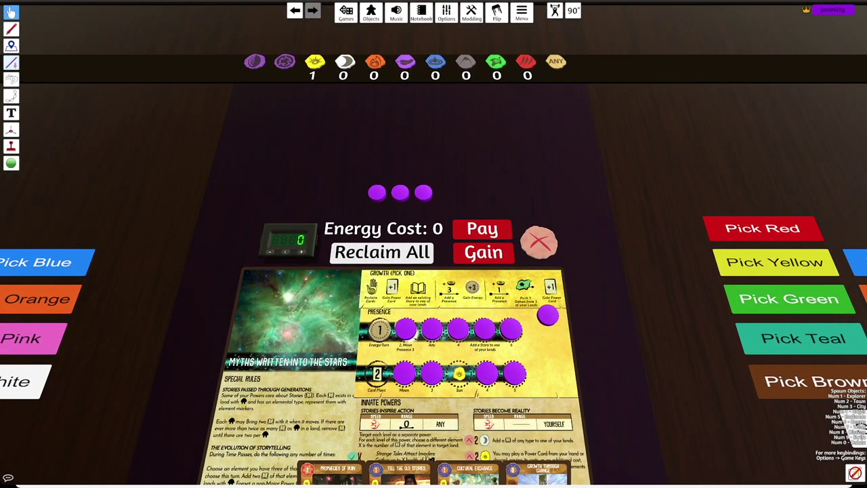
{"action": "key", "text": "s"}
Play the Cultural Exchange card in the area above the spirit board, then return it to the hand.
{"action": "left_click_drag", "start_coordinate": [543, 284], "coordinate": [486, 137]}
{"action": "key", "text": "s"}
{"action": "key", "text": "w"}
{"action": "key", "text": "alt"}
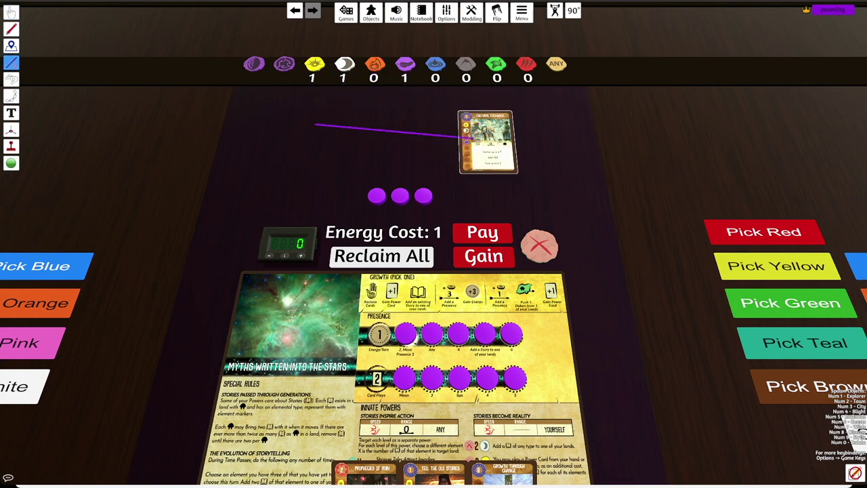
{"action": "key", "text": "alt"}
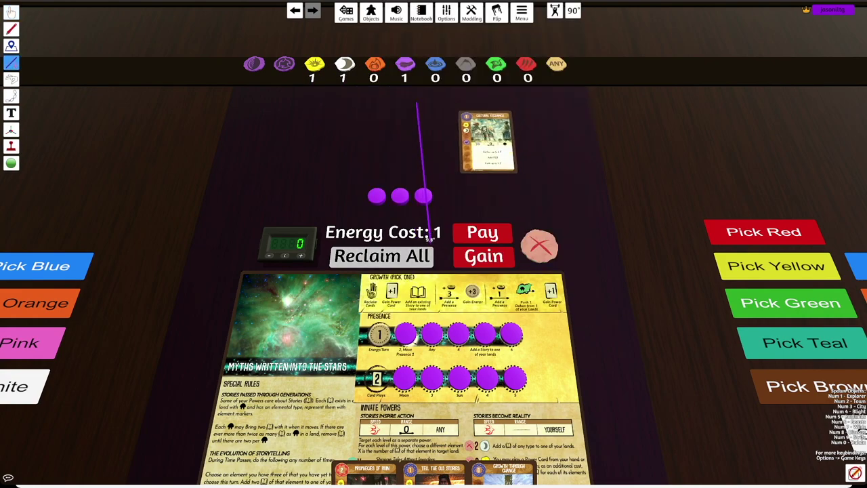
{"action": "scroll", "coordinate": [468, 383], "scroll_direction": "down", "scroll_amount": 4}
{"action": "key", "text": "s"}
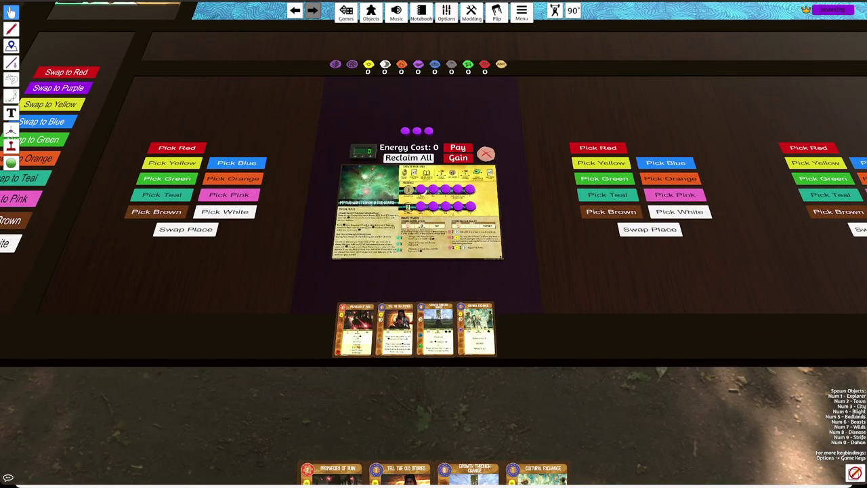
Place another copy of the saved object Myths Written Into the Stars on the open table area.
{"action": "left_click", "coordinate": [370, 12]}
{"action": "left_click", "coordinate": [718, 329]}
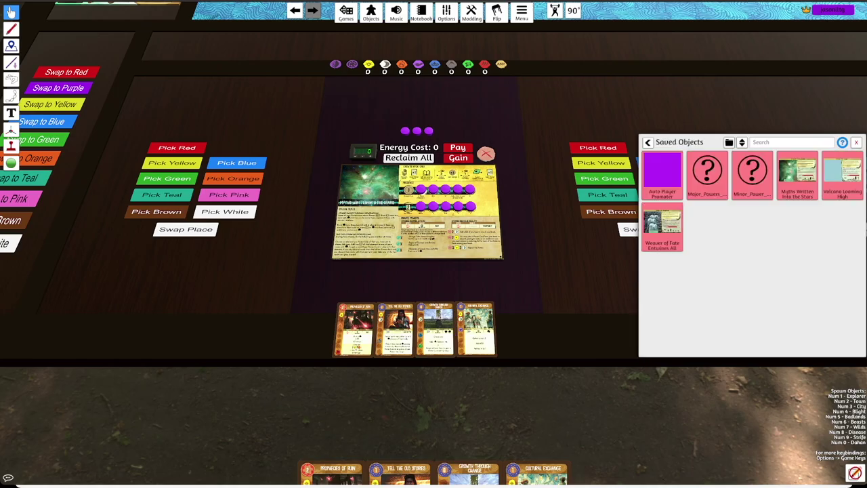
{"action": "key", "text": "w"}
{"action": "key", "text": "d"}
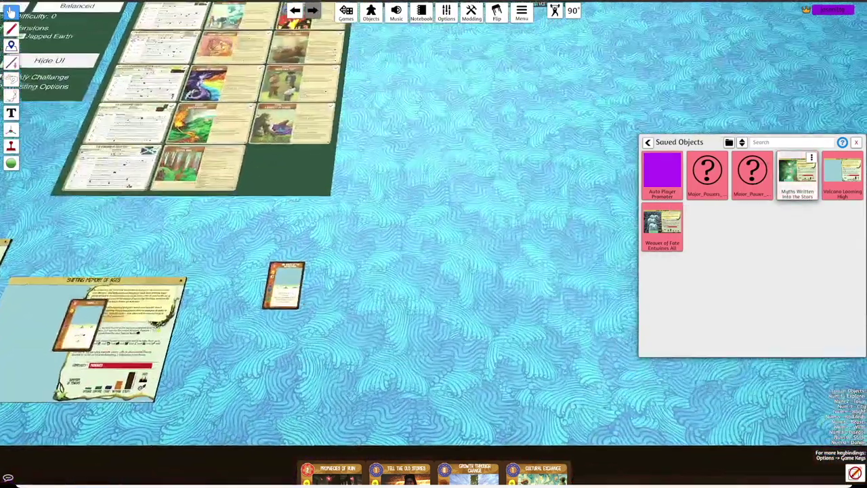
{"action": "left_click", "coordinate": [804, 170]}
{"action": "key", "text": "w"}
{"action": "key", "text": "d"}
{"action": "scroll", "coordinate": [478, 271], "scroll_direction": "up", "scroll_amount": 2}
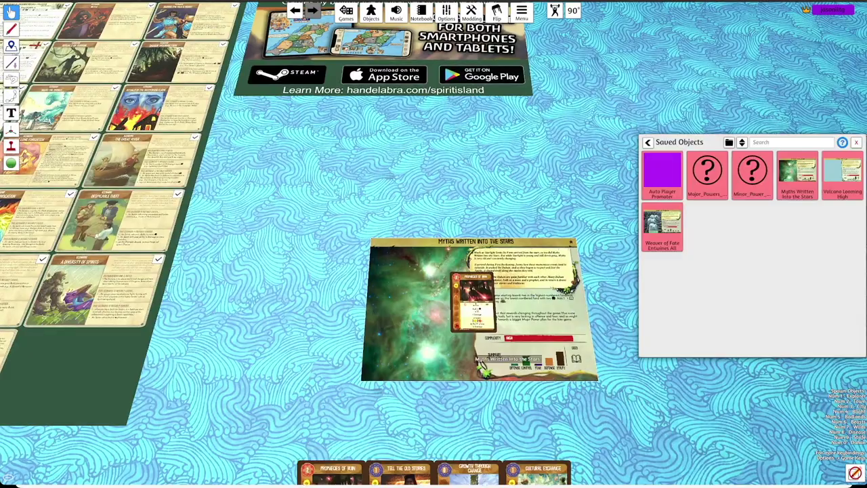
Look over the Shifting Memory of Ages boards and the rows of selectable spirits at the far end of the table.
{"action": "scroll", "coordinate": [477, 345], "scroll_direction": "down", "scroll_amount": 2}
{"action": "key", "text": "s"}
{"action": "key", "text": "a"}
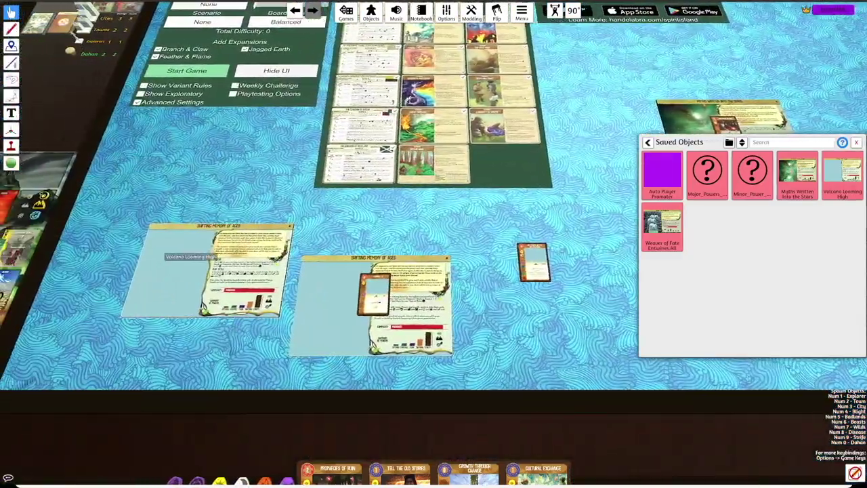
{"action": "key", "text": "w"}
{"action": "key", "text": "d"}
{"action": "scroll", "coordinate": [330, 317], "scroll_direction": "down", "scroll_amount": 2}
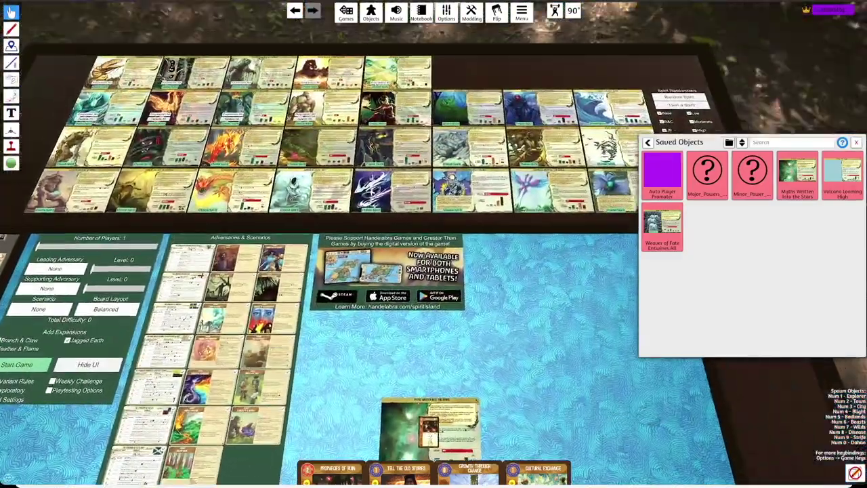
{"action": "key", "text": "alt"}
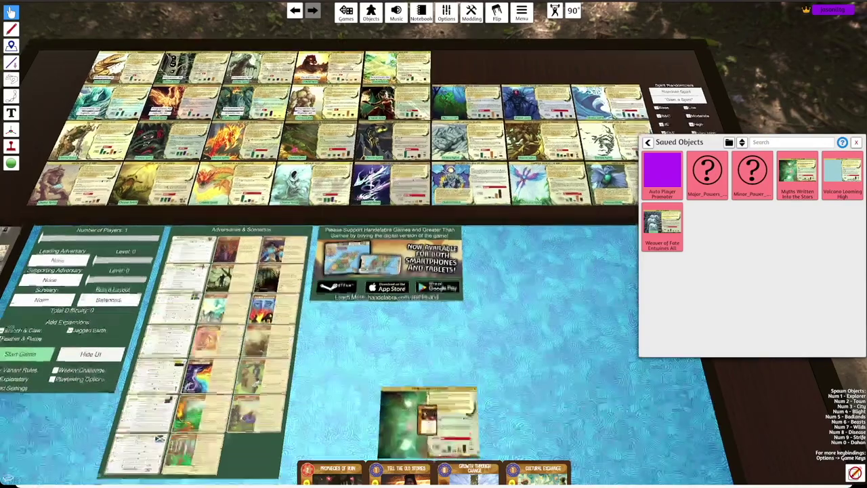
{"action": "scroll", "coordinate": [448, 330], "scroll_direction": "up", "scroll_amount": 2}
{"action": "scroll", "coordinate": [447, 332], "scroll_direction": "down", "scroll_amount": 2}
{"action": "key", "text": "w"}
{"action": "key", "text": "s"}
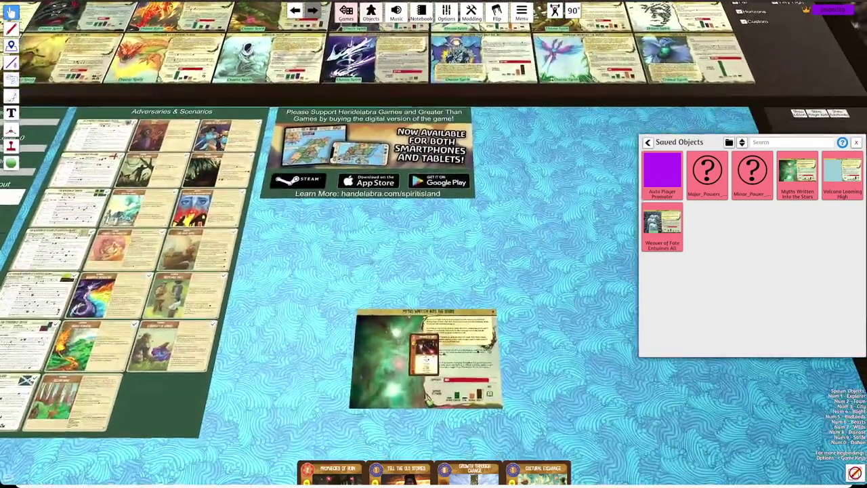
Examine the new Myths Written Into the Stars board with its Prophecies of Ruin card and the hand cards.
{"action": "scroll", "coordinate": [447, 336], "scroll_direction": "up", "scroll_amount": 2}
{"action": "key", "text": "w"}
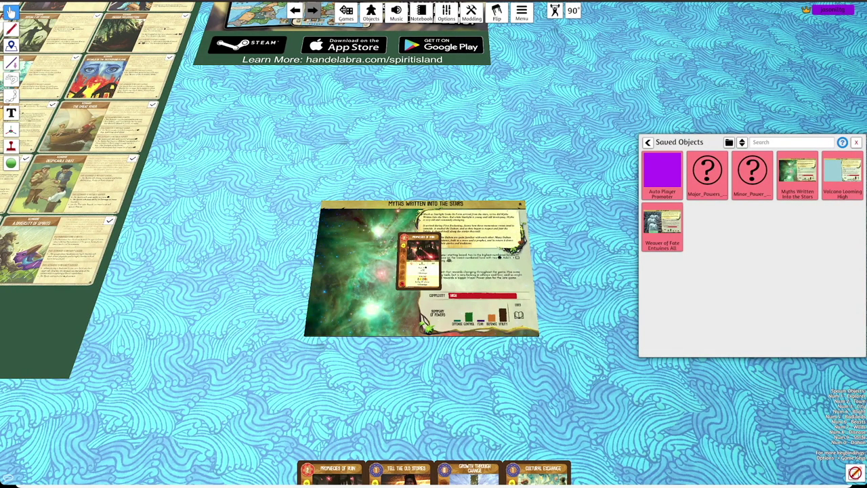
{"action": "key", "text": "w"}
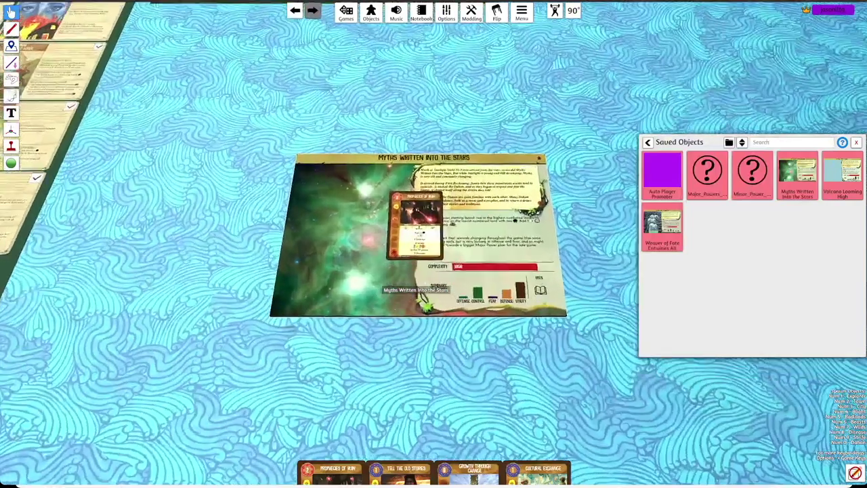
{"action": "key", "text": "d"}
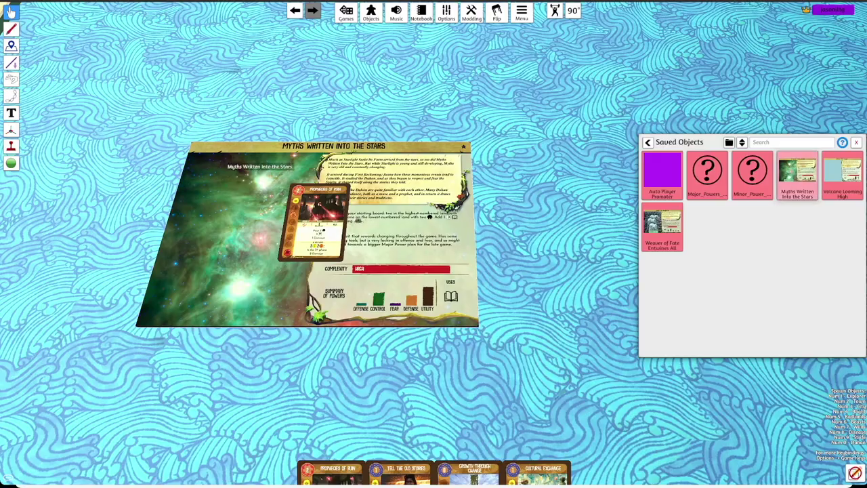
{"action": "scroll", "coordinate": [443, 203], "scroll_direction": "down", "scroll_amount": 6}
{"action": "scroll", "coordinate": [335, 132], "scroll_direction": "up", "scroll_amount": 3}
{"action": "mouse_move", "coordinate": [434, 471]}
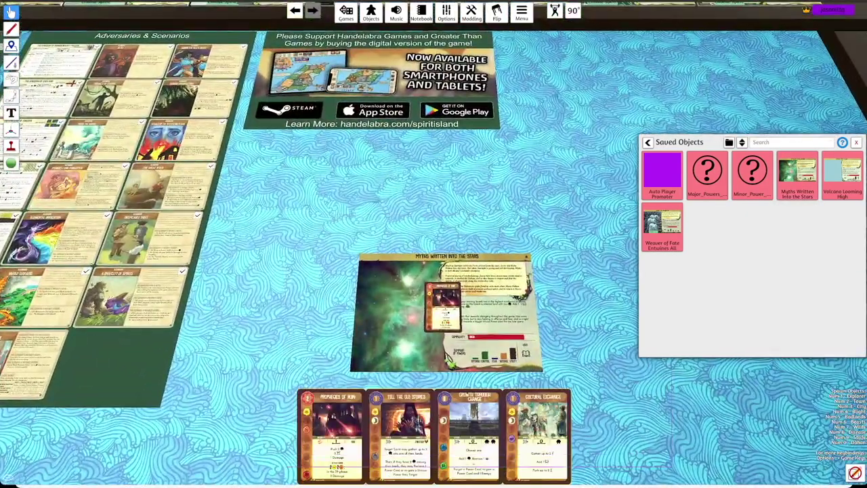
{"action": "scroll", "coordinate": [447, 311], "scroll_direction": "up", "scroll_amount": 5}
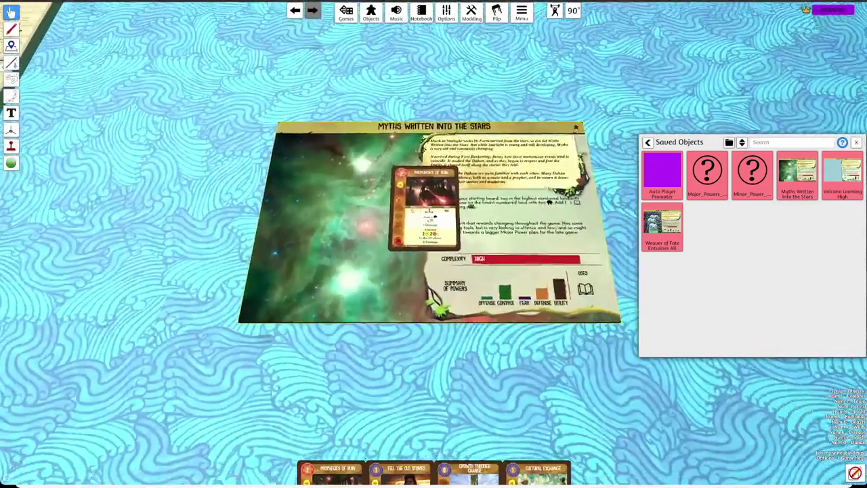
{"action": "scroll", "coordinate": [434, 223], "scroll_direction": "down", "scroll_amount": 1}
{"action": "key", "text": "d"}
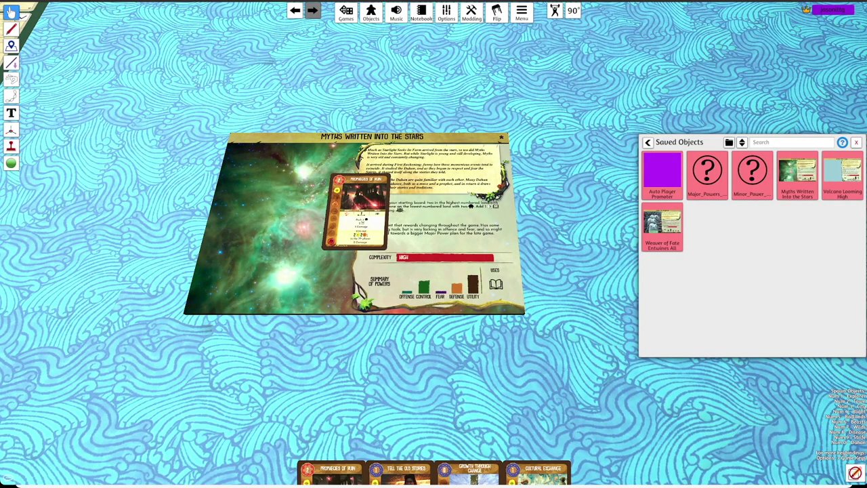
Place the saved Major Powers and Minor Powers decks beside the Myths Written Into the Stars board and close the saved objects list.
{"action": "key", "text": "w"}
{"action": "key", "text": "d"}
{"action": "left_click_drag", "start_coordinate": [709, 172], "coordinate": [416, 207]}
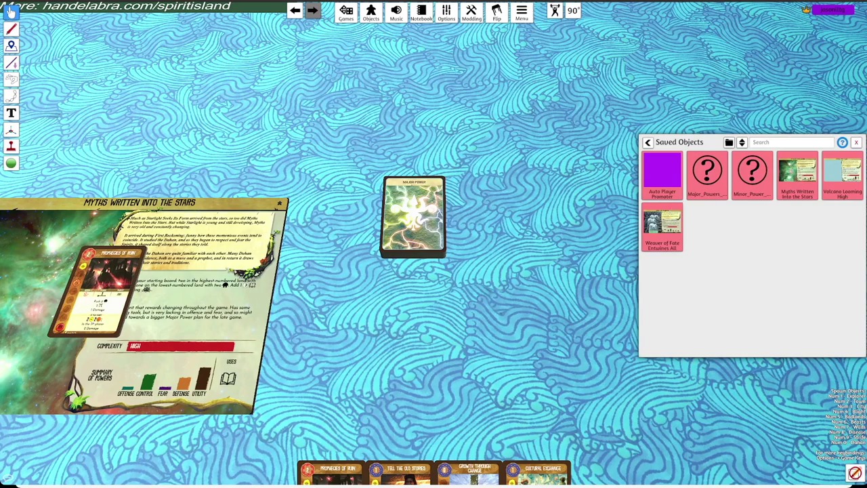
{"action": "left_click_drag", "start_coordinate": [752, 175], "coordinate": [500, 245]}
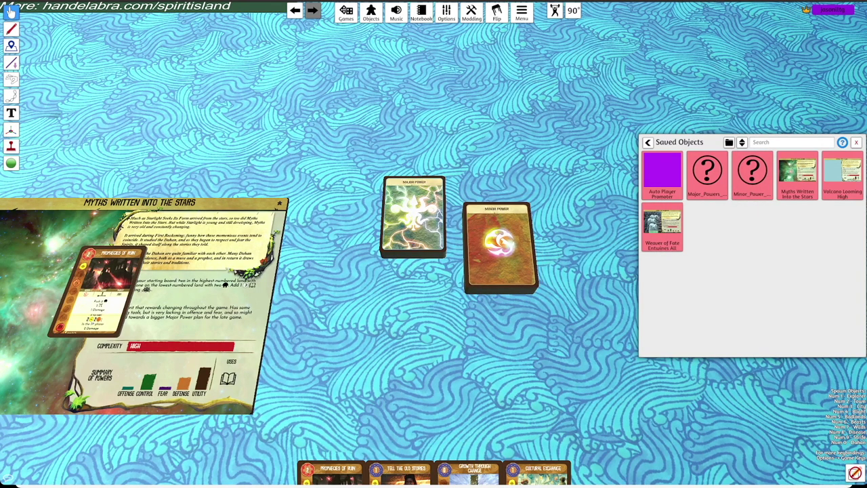
{"action": "key", "text": "f"}
{"action": "key", "text": "f"}
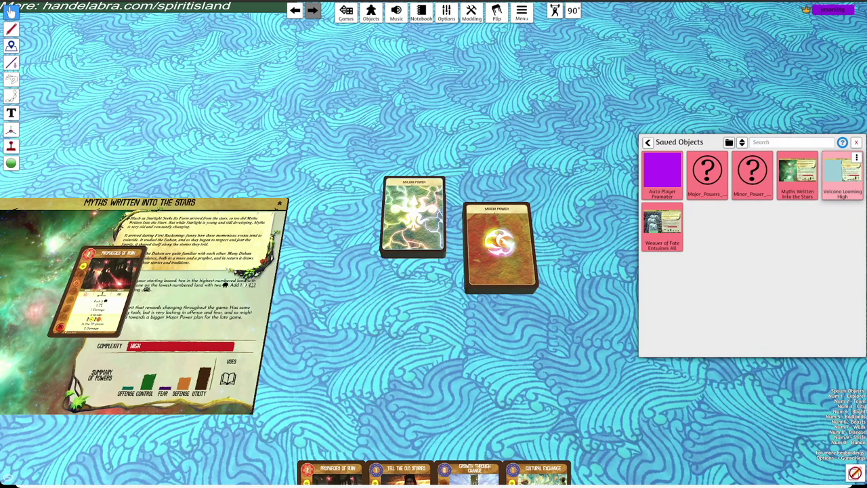
{"action": "left_click", "coordinate": [856, 143]}
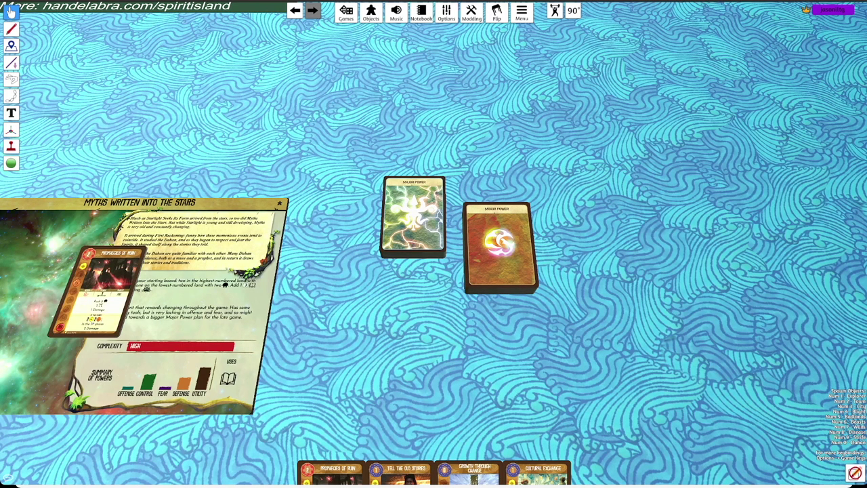